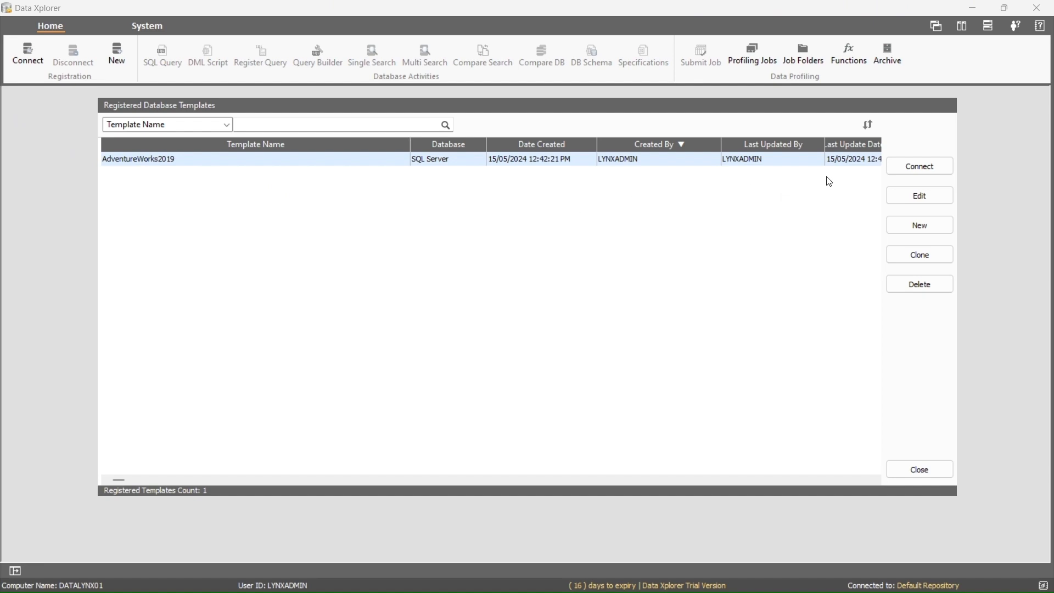
Connect to the AdventureWorks2019 database template and open Data Masking for that database
left_click(926, 170)
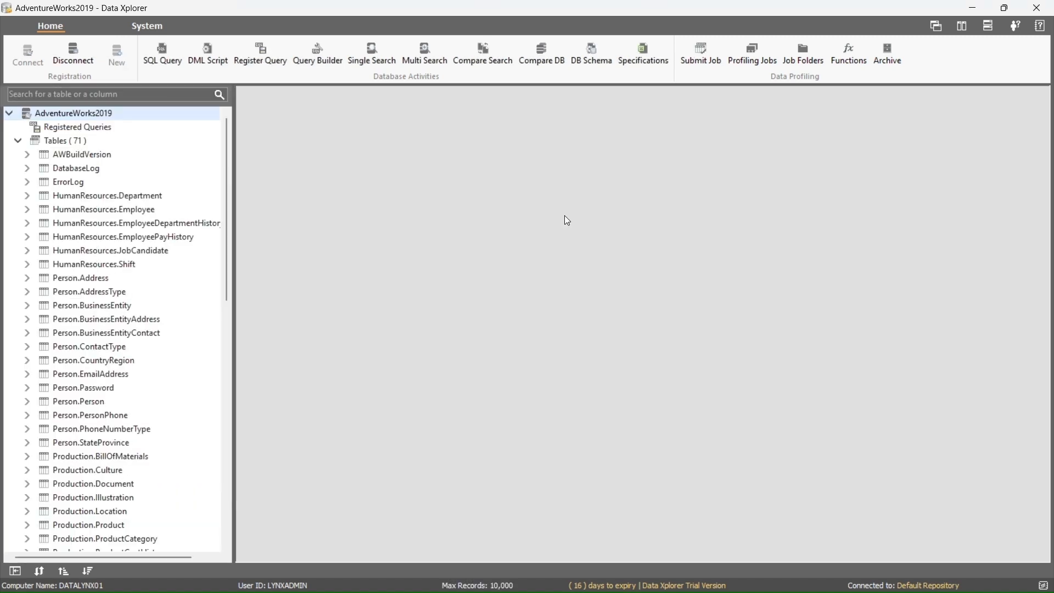
right_click(158, 109)
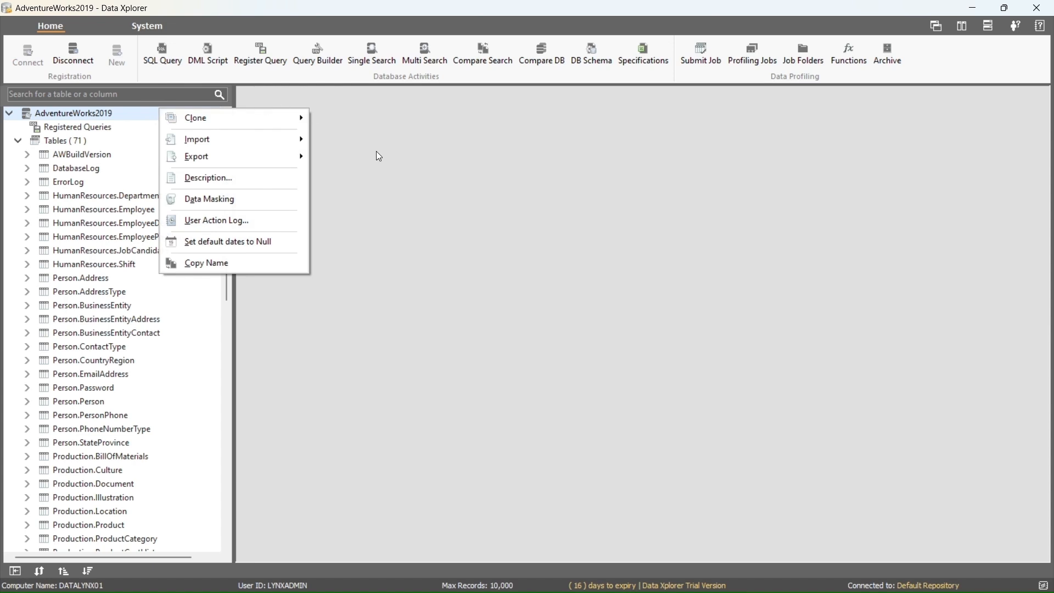
left_click(302, 207)
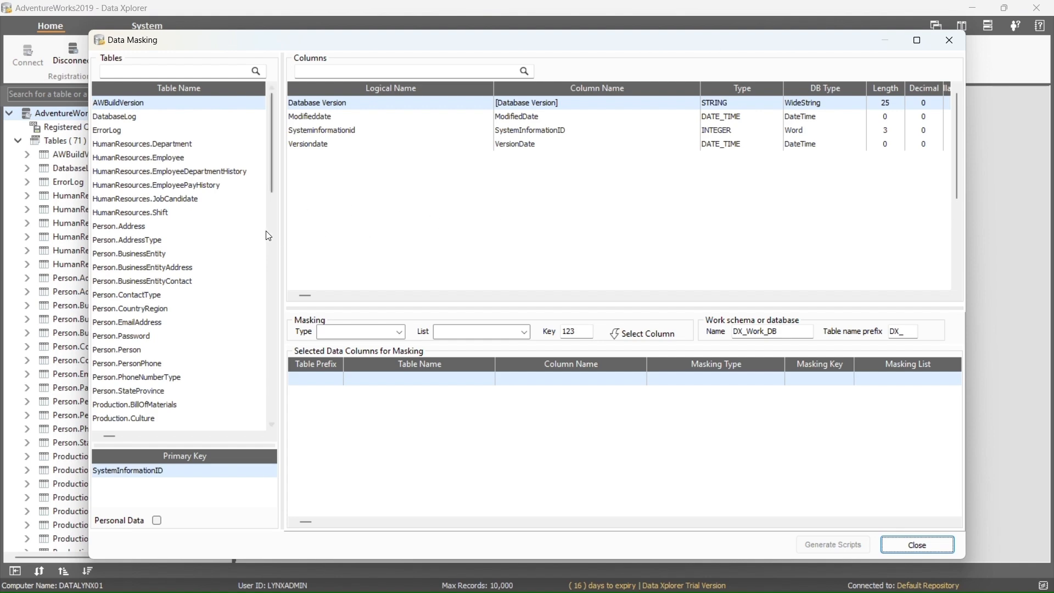
Choose the Person.Person table for masking, maximize the Data Masking window and select the BusinessEntityID column
left_click(148, 349)
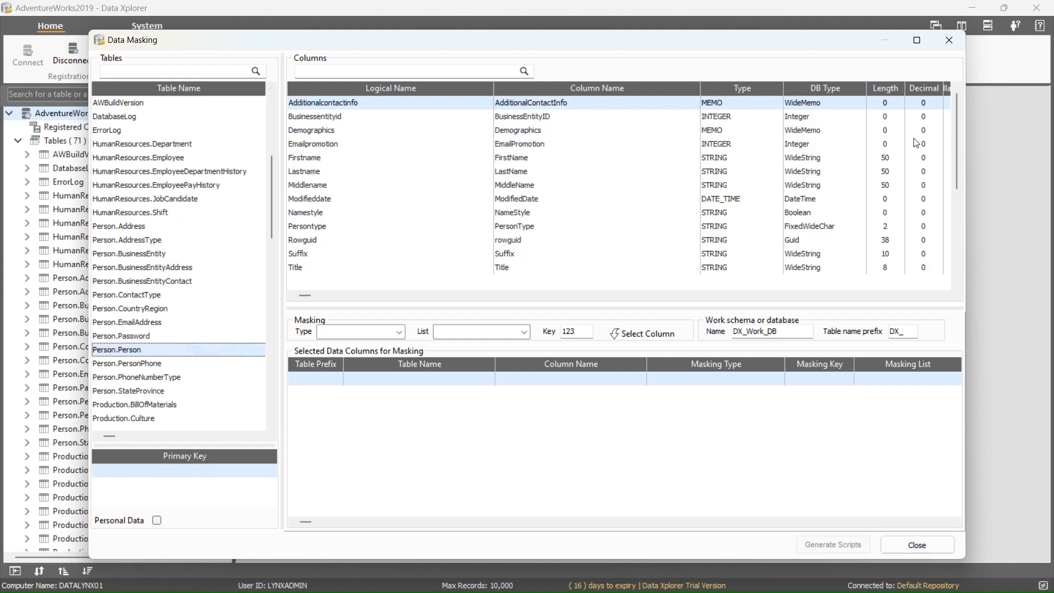
left_click(916, 40)
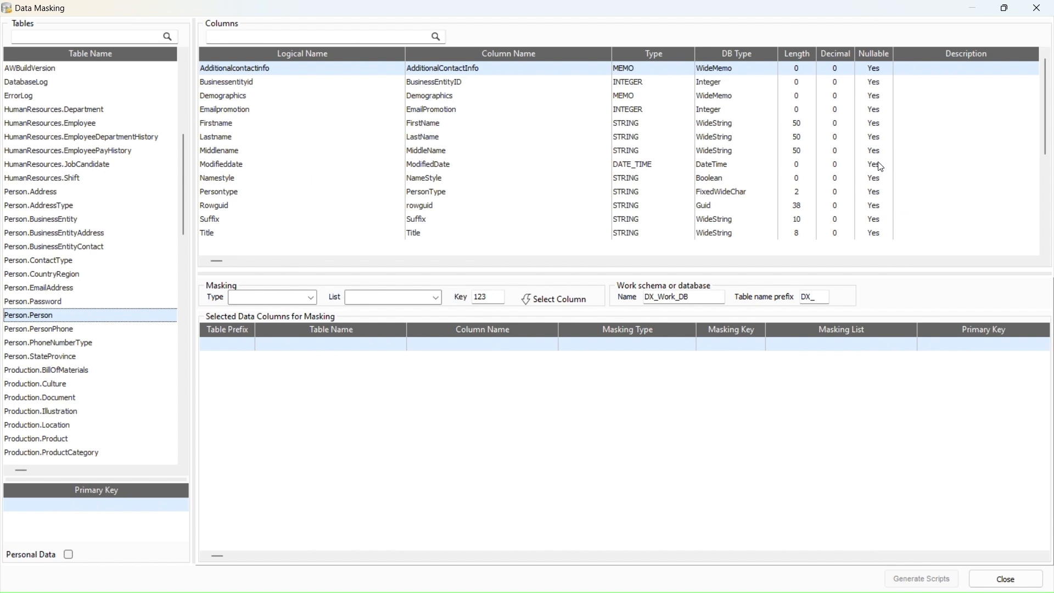
left_click(662, 81)
Examine the available masking types, the masking lists and the masking key setting
left_click(308, 297)
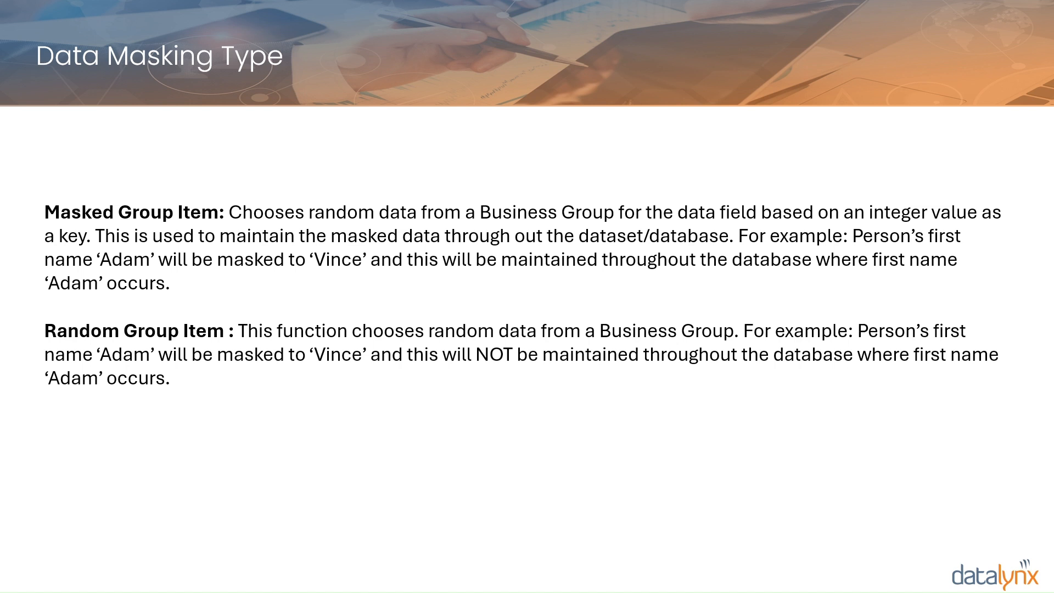
key("Right")
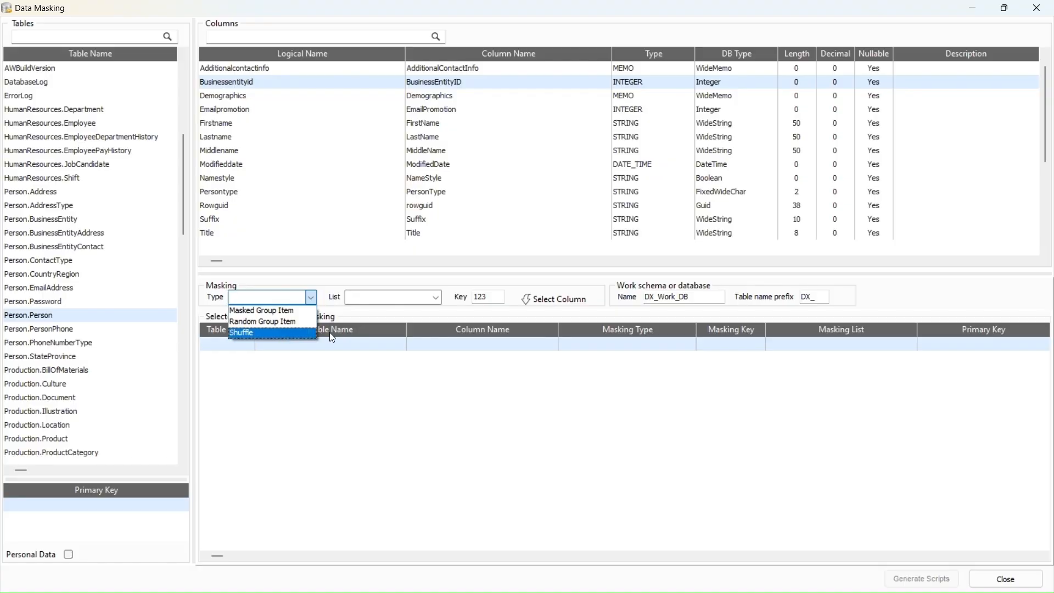
left_click(436, 302)
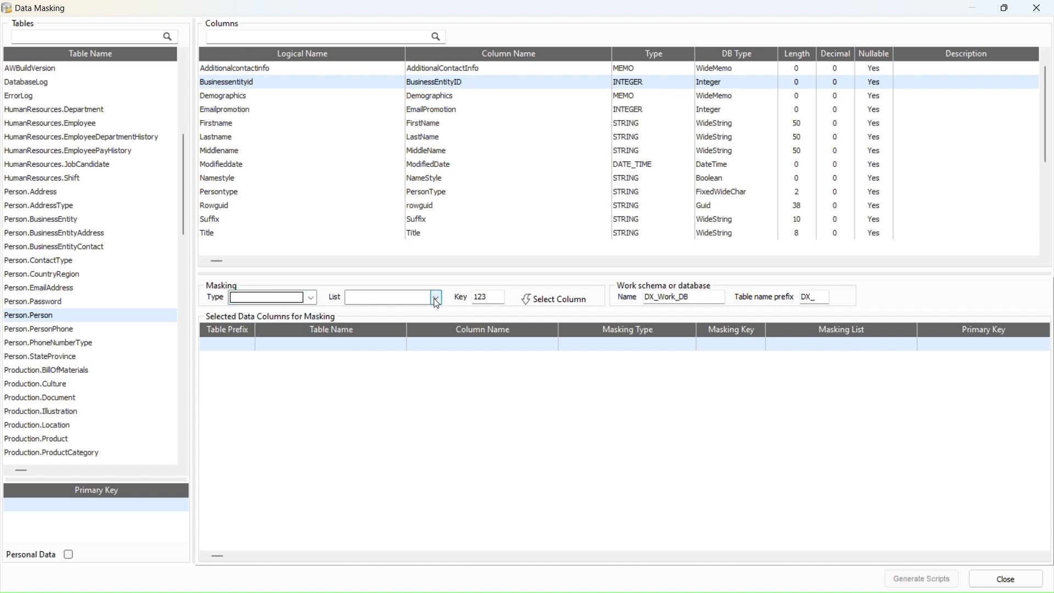
left_click(436, 297)
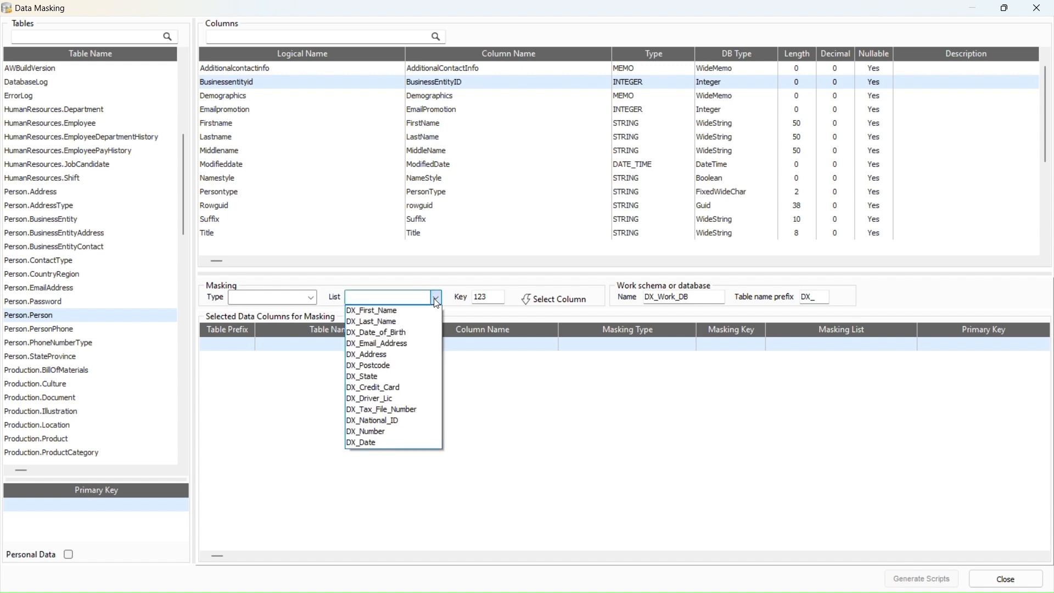
left_click(436, 297)
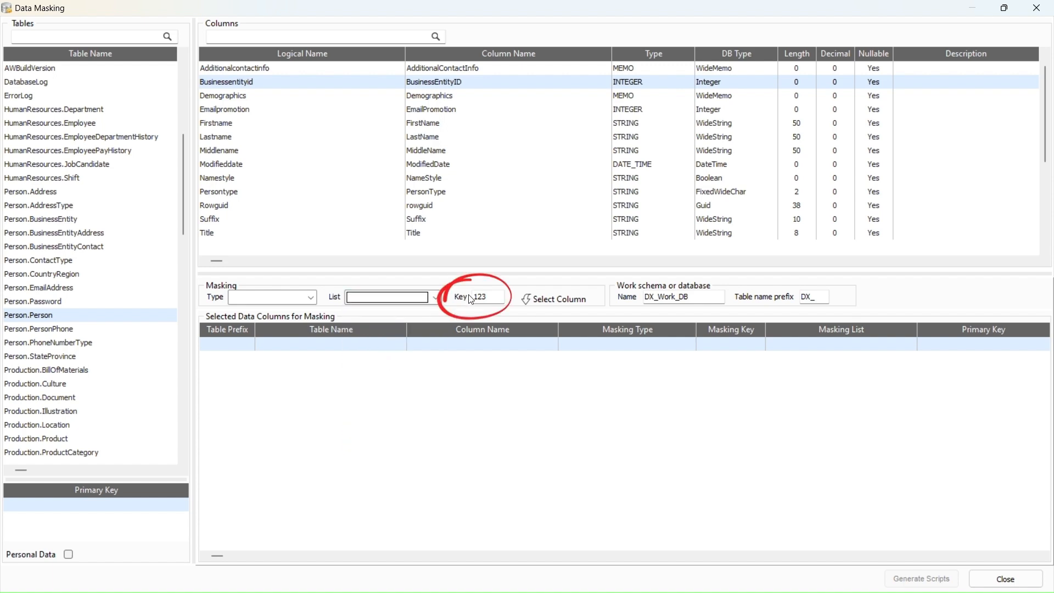
left_click(486, 297)
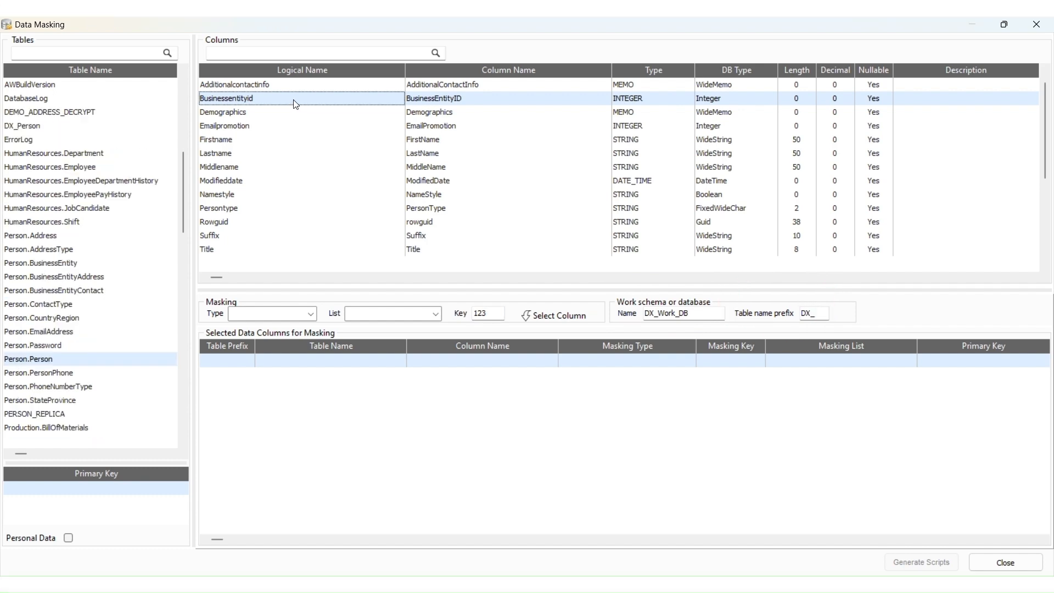
Add the BusinessEntityID column of Person.Person as a unique index
right_click(291, 100)
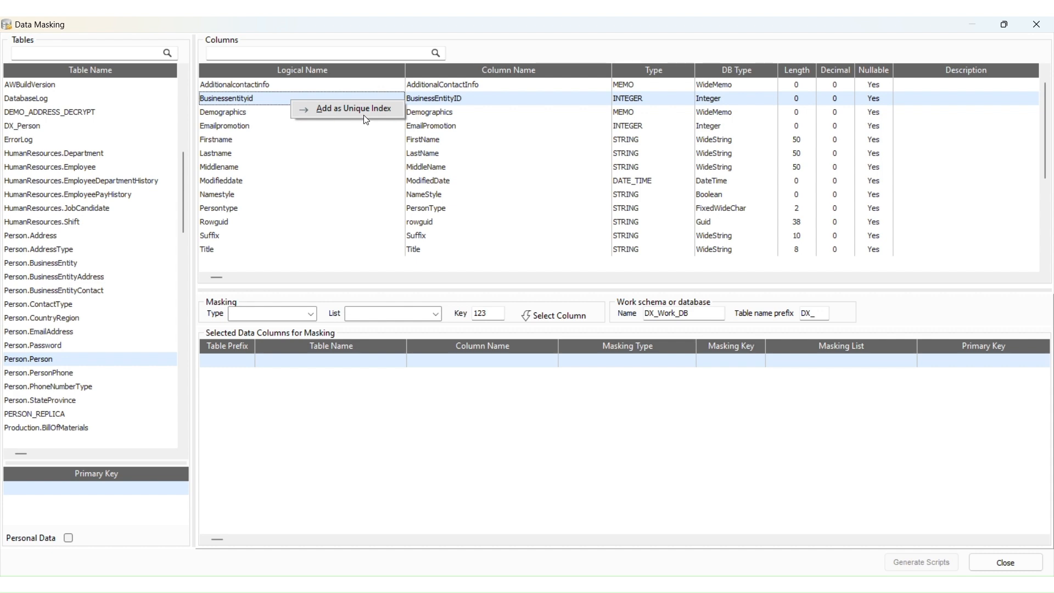
left_click(364, 115)
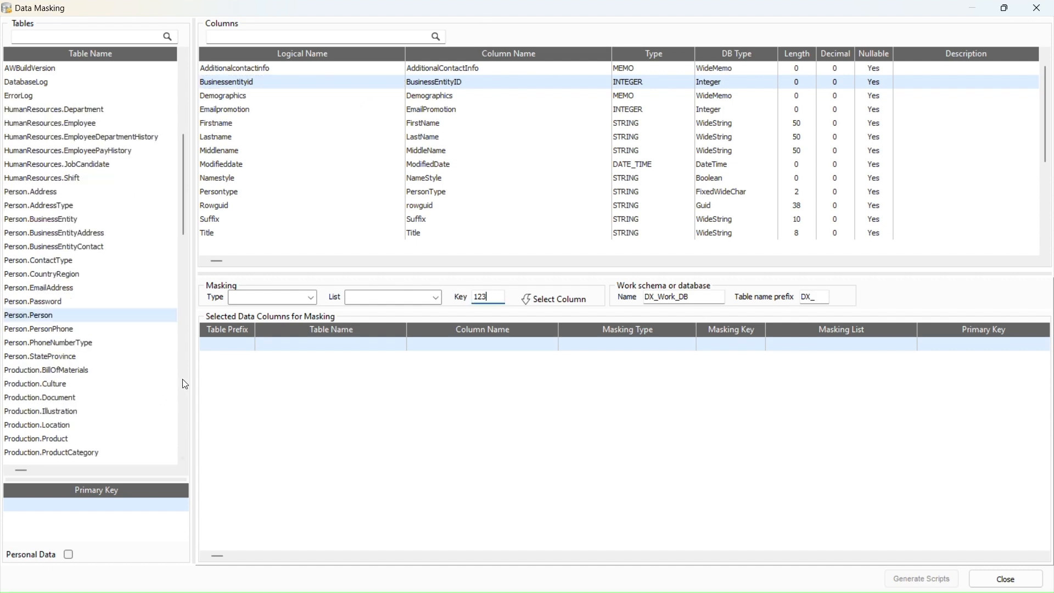
Add the FirstName column to the masking selection with type Masked Group Item, list DX_First_Name and key 123
left_click(427, 125)
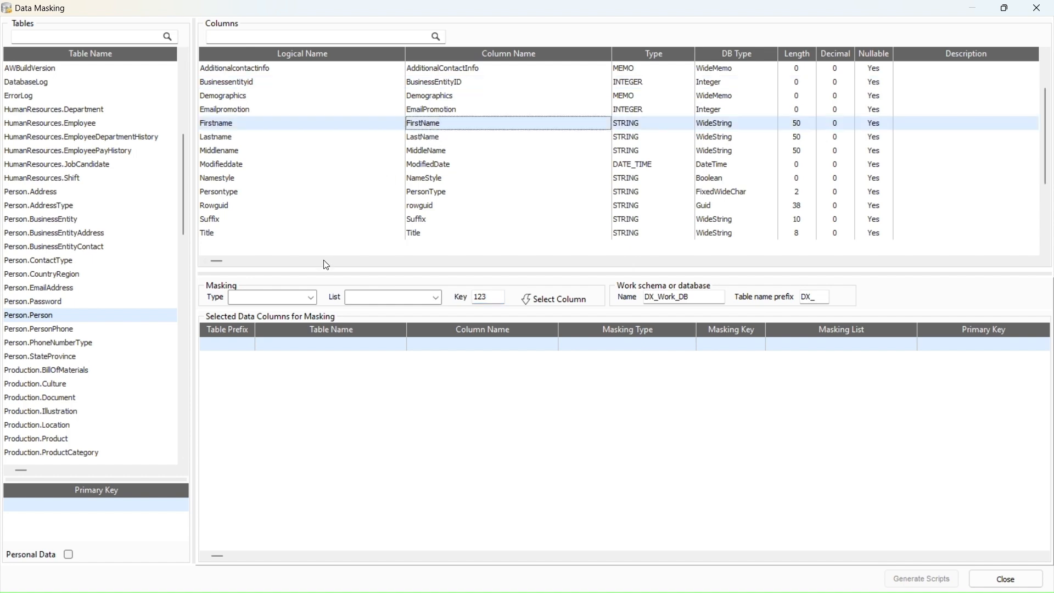
left_click(311, 298)
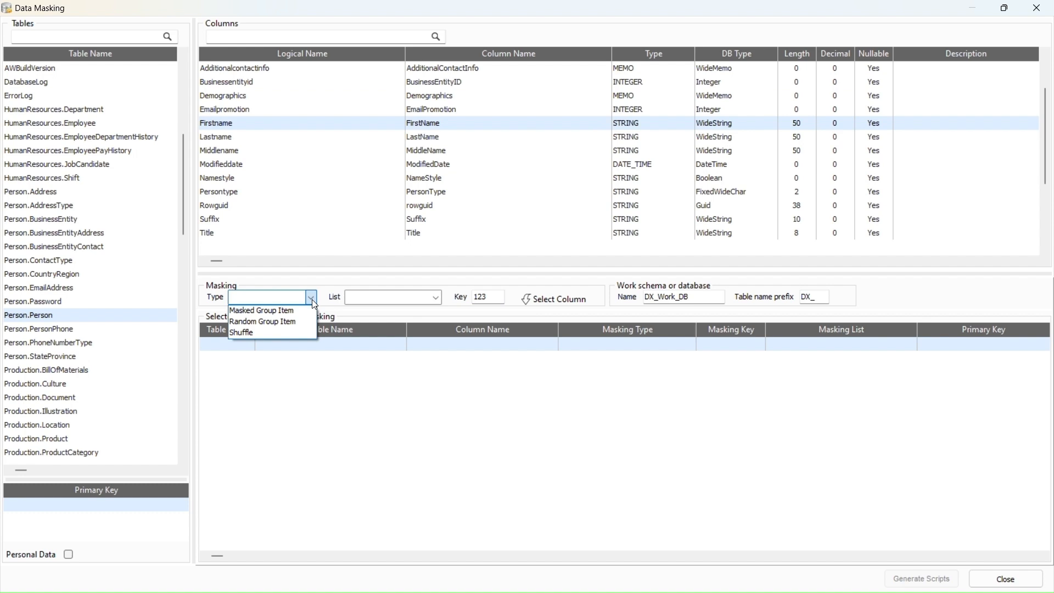
left_click(261, 311)
left_click(436, 297)
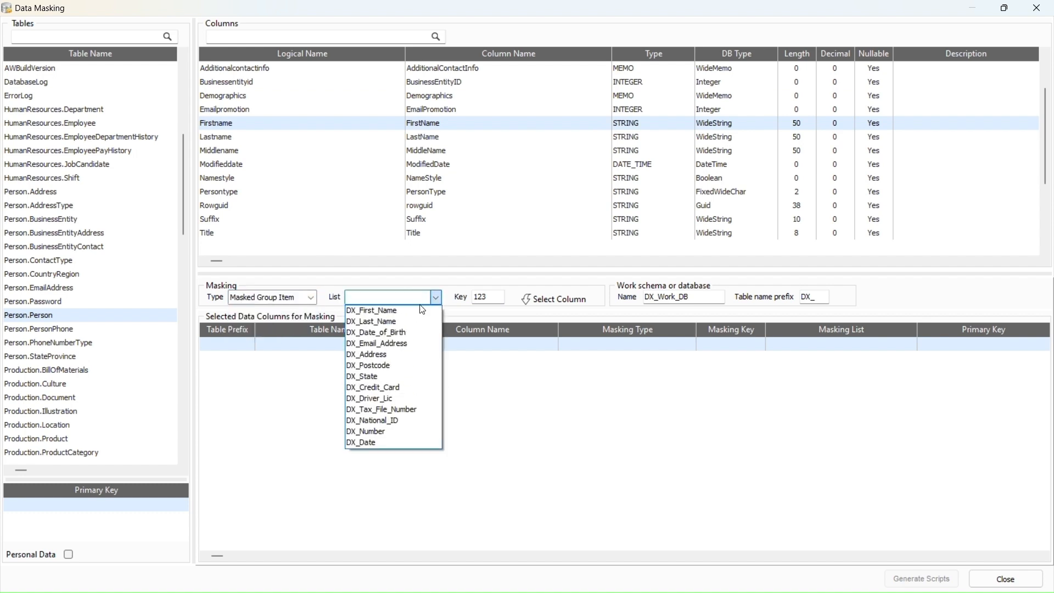
left_click(404, 311)
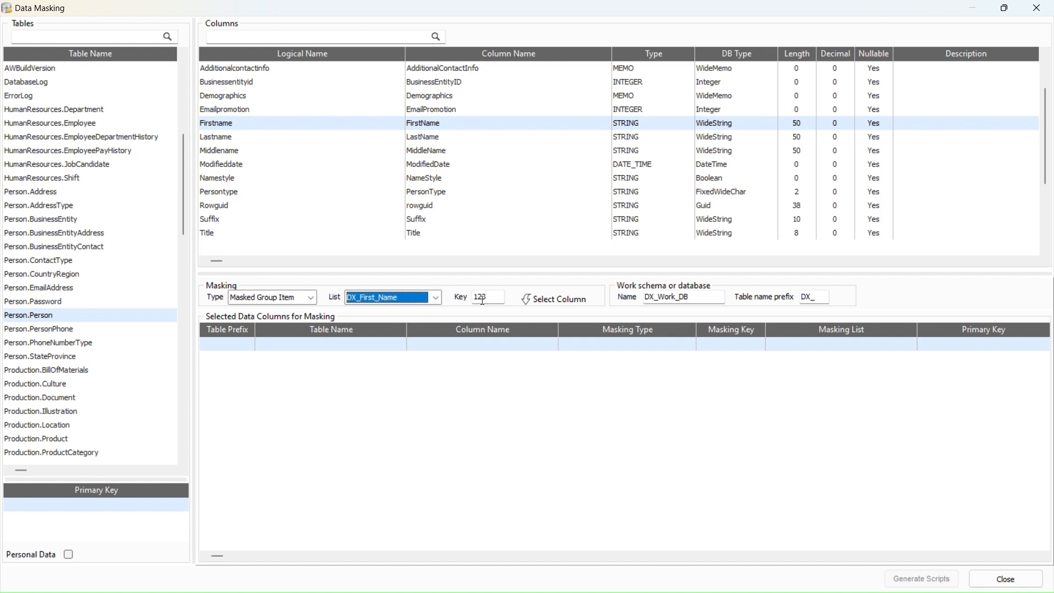
left_click(532, 301)
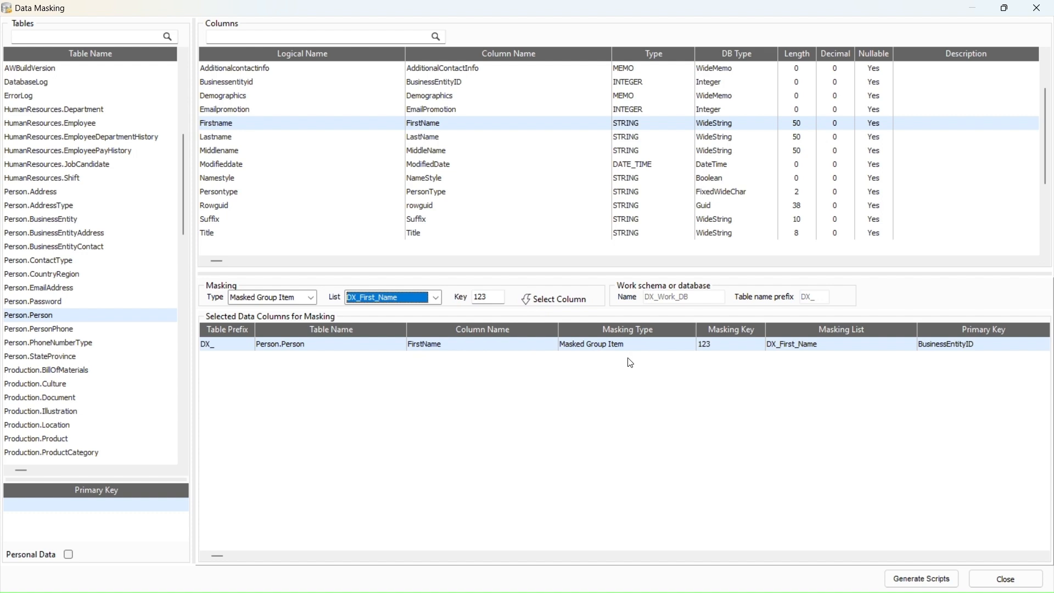
Add the LastName column to the masking selection as Masked Group Item with list DX_Last_Name and key 124
left_click(490, 140)
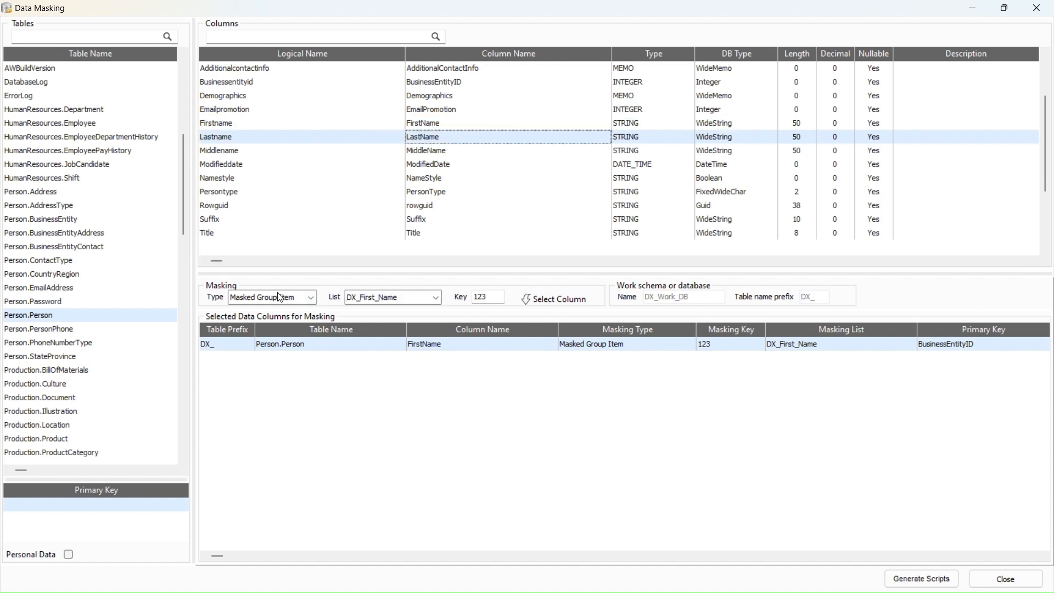
left_click(437, 299)
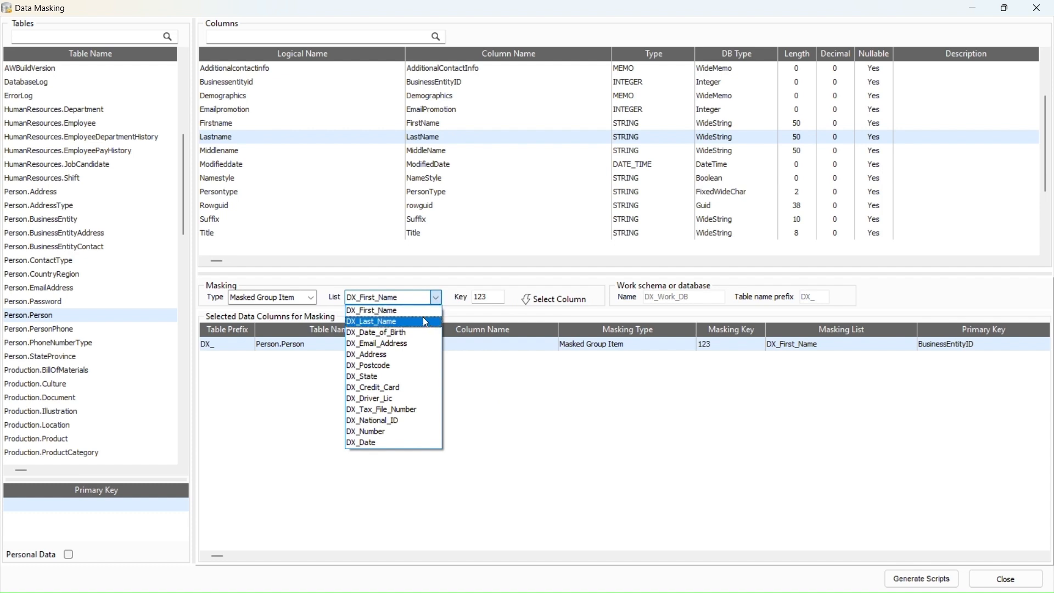
left_click(423, 318)
left_click(490, 297)
key("BackSpace")
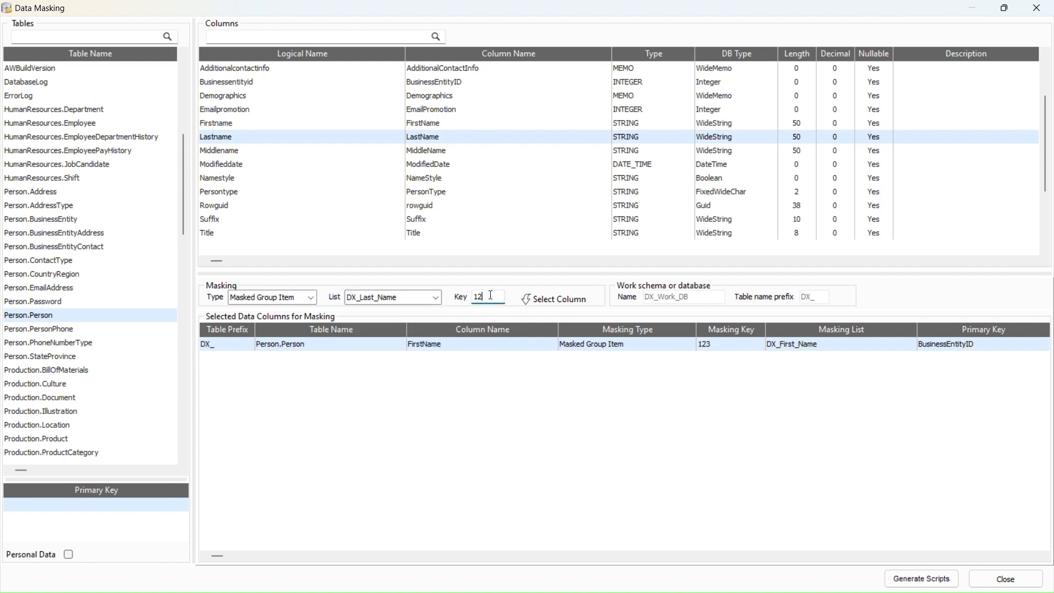
type("4")
left_click(524, 296)
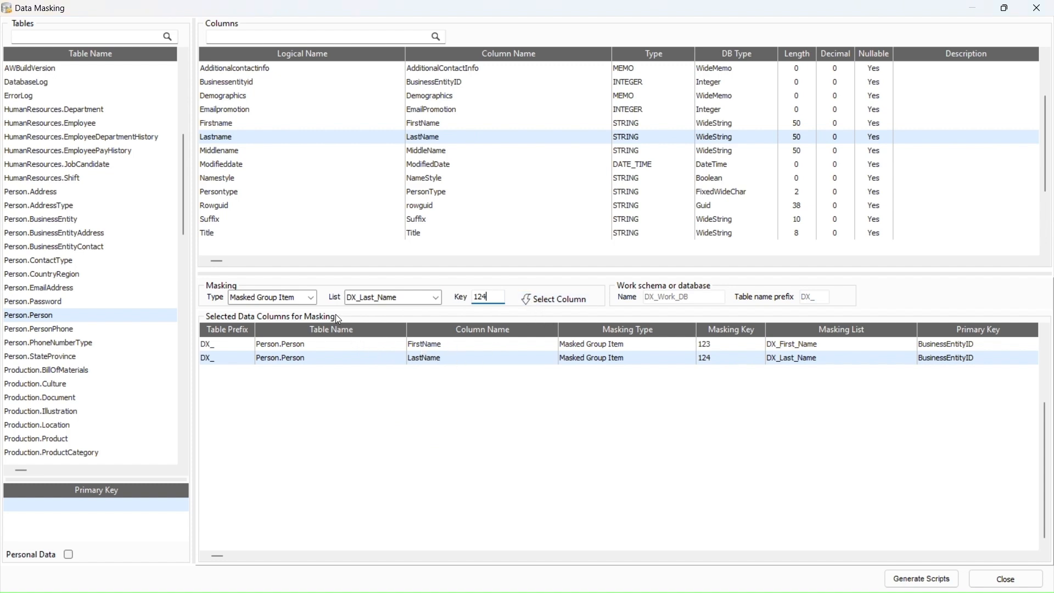
Add the MiddleName column to the masking selection with type Random Group Item, list DX_Last_Name and key 125
left_click(312, 298)
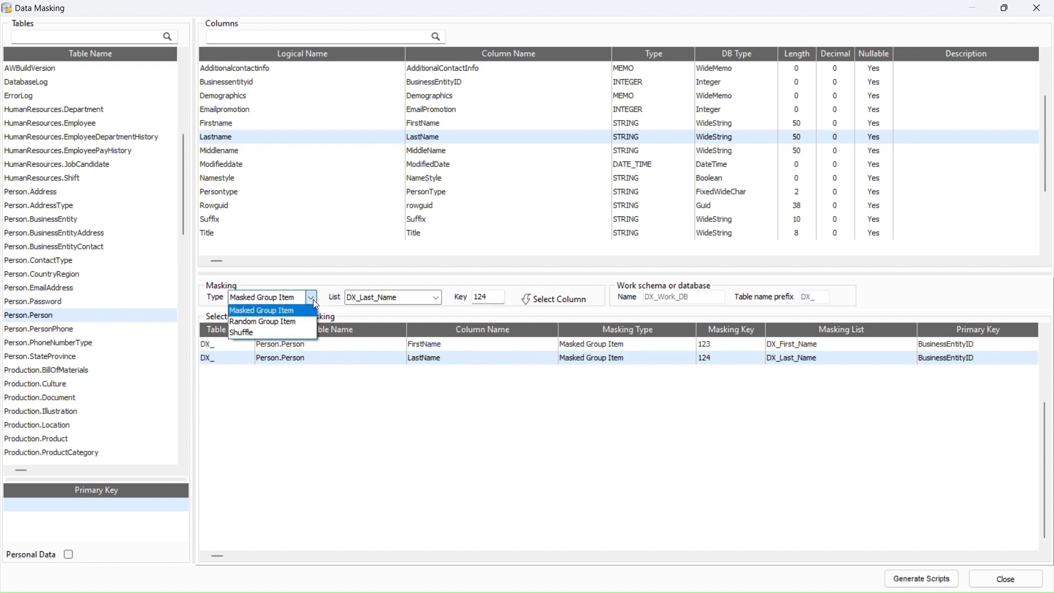
left_click(300, 324)
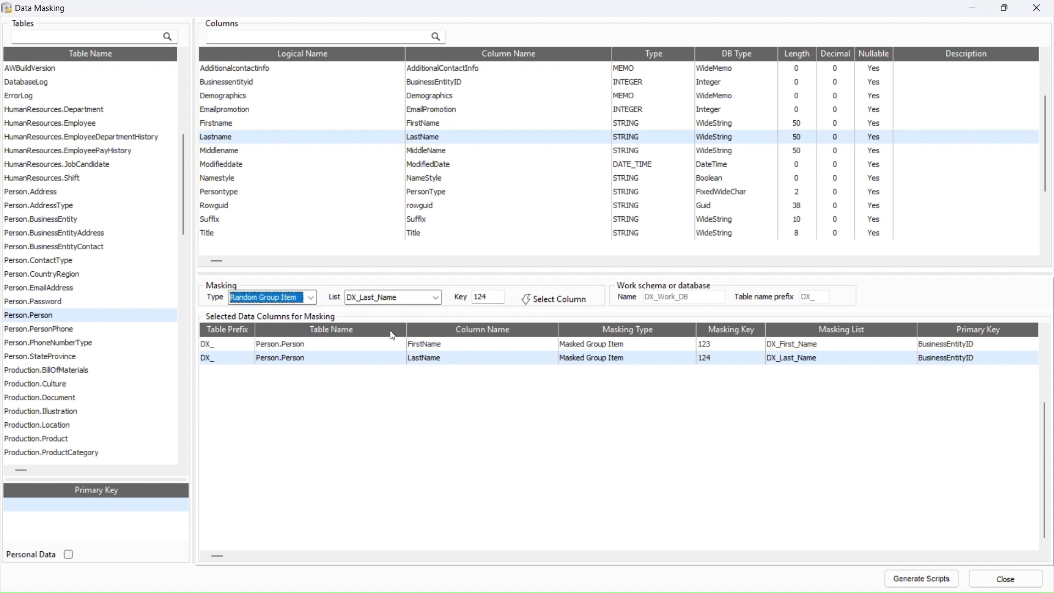
left_click(428, 154)
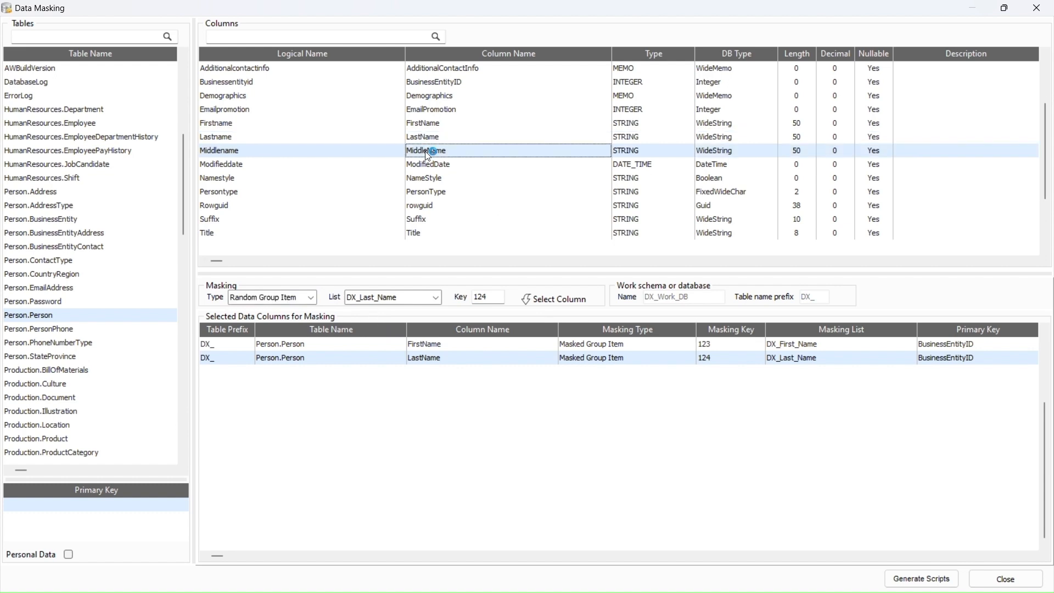
left_click(436, 300)
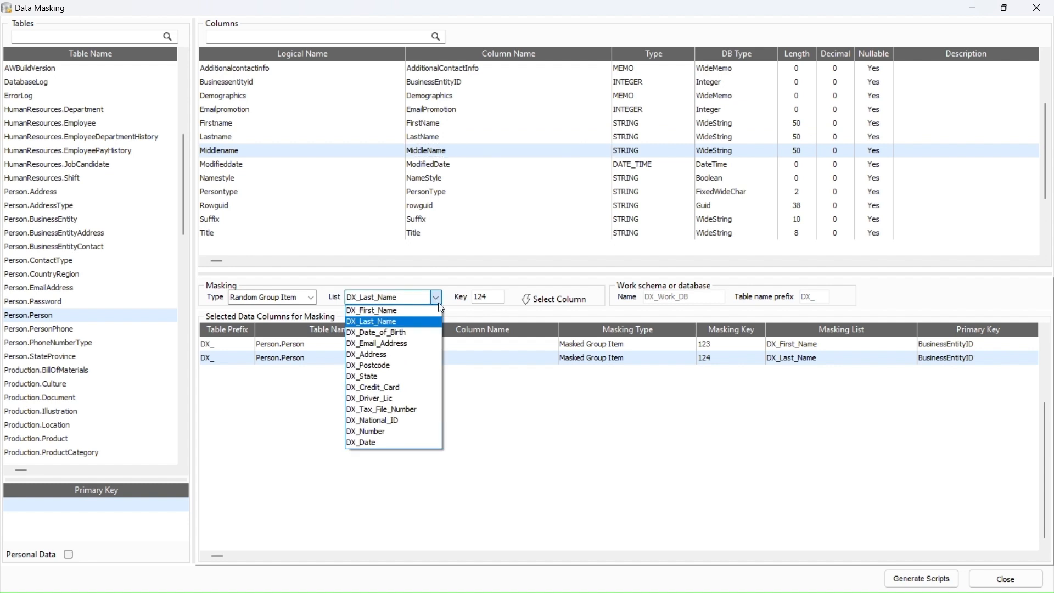
left_click(403, 299)
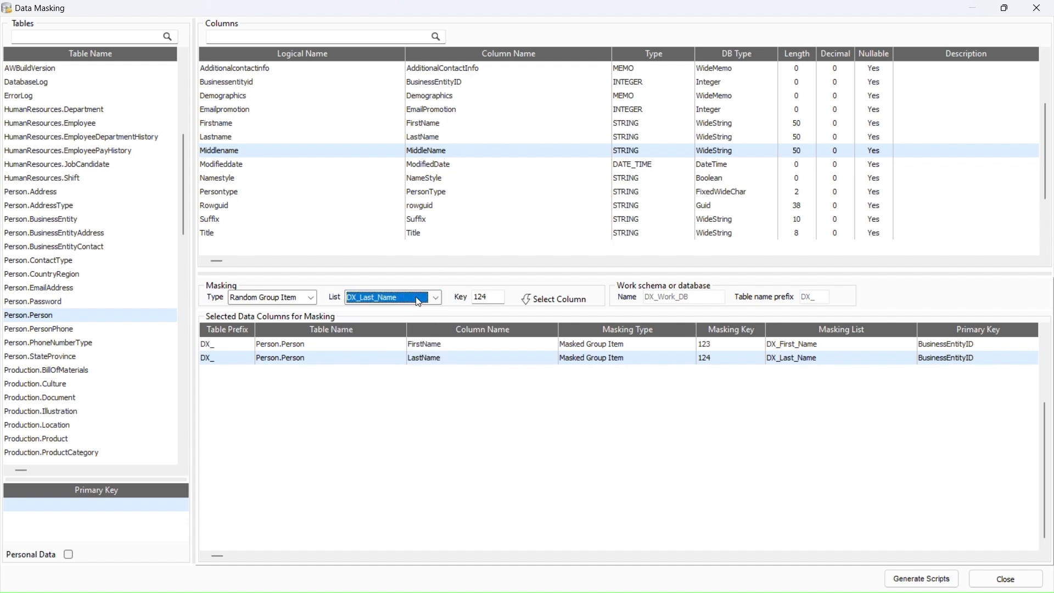
left_click(491, 298)
key("BackSpace")
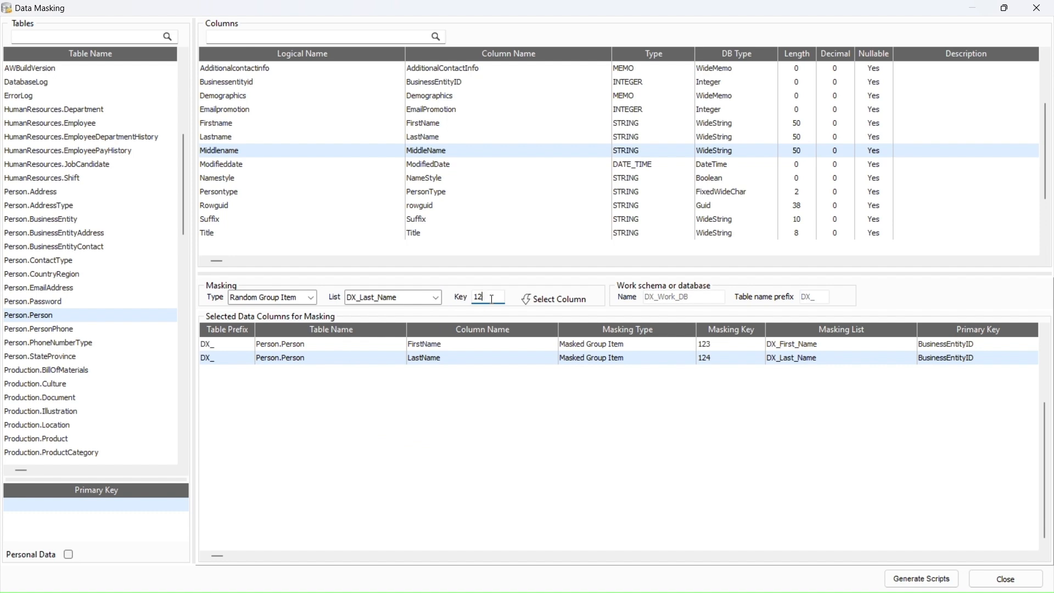
type("5")
left_click(543, 297)
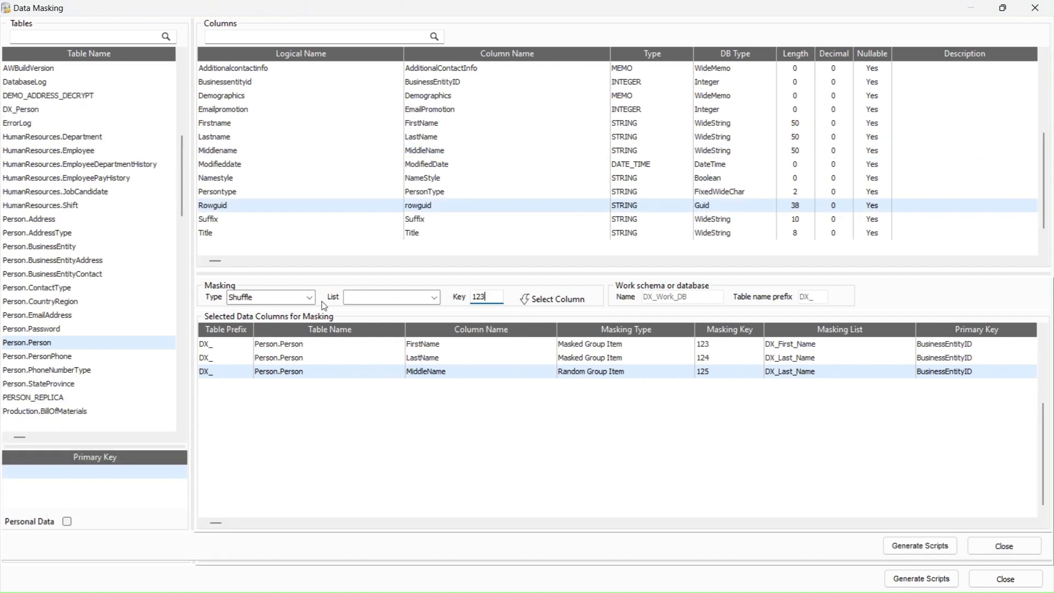
Add the rowguid column to the masking selection with type Shuffle and key 125, and generate the masking scripts
left_click(310, 298)
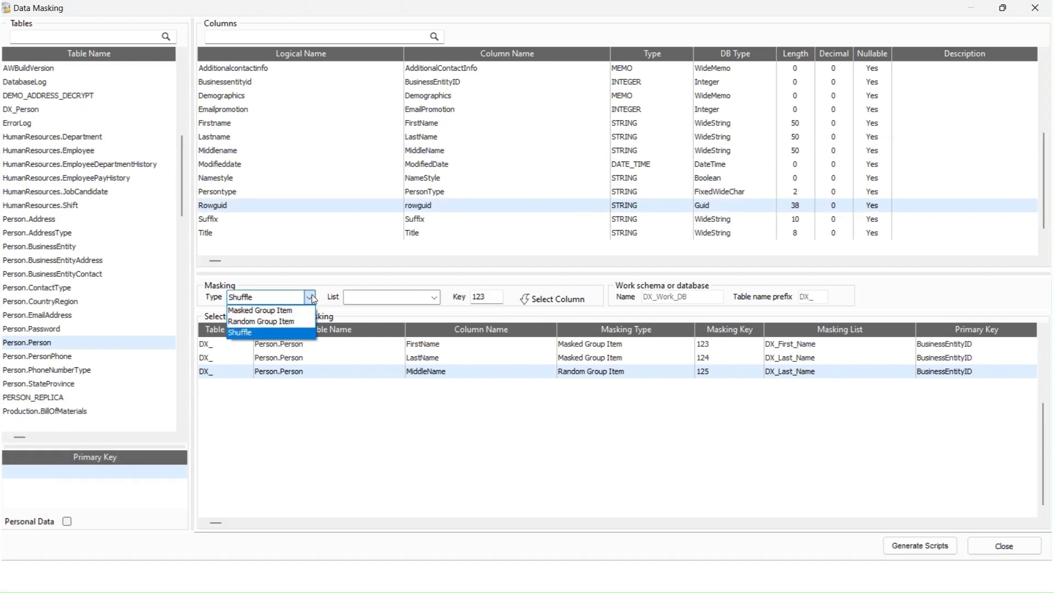
left_click(300, 333)
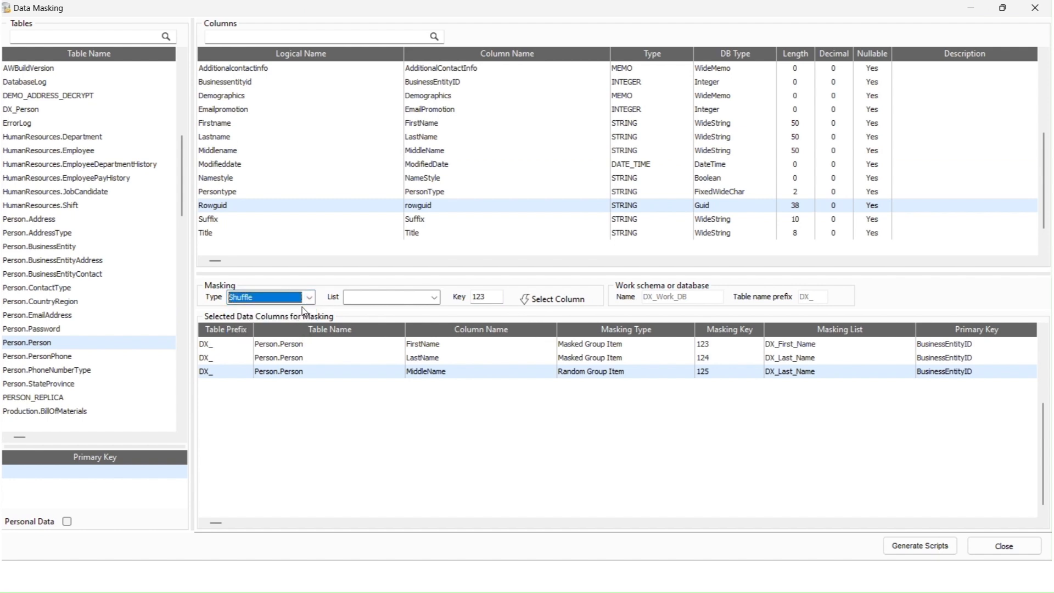
left_click(362, 211)
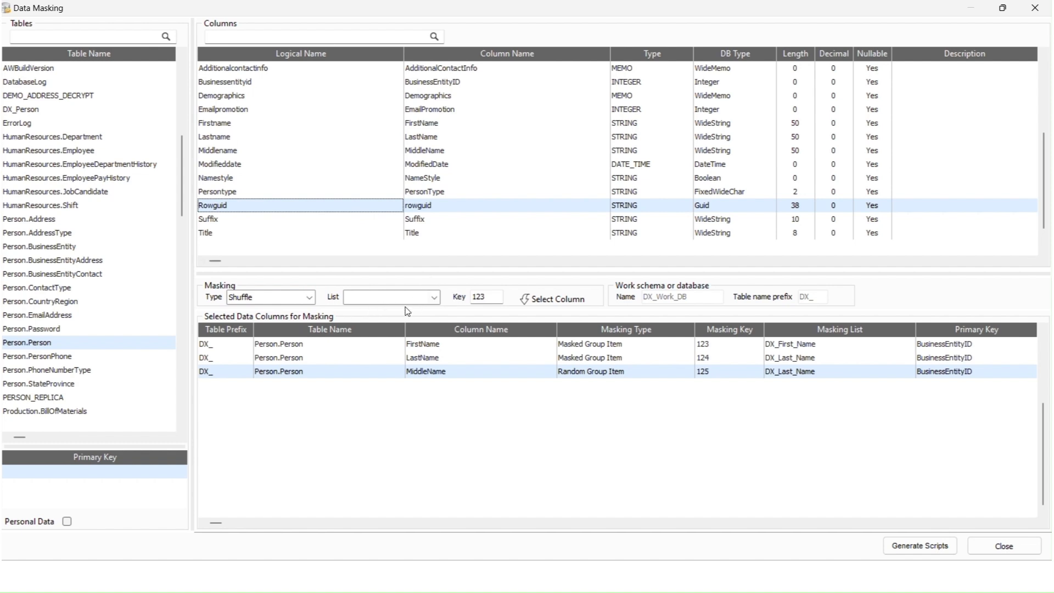
left_click(498, 296)
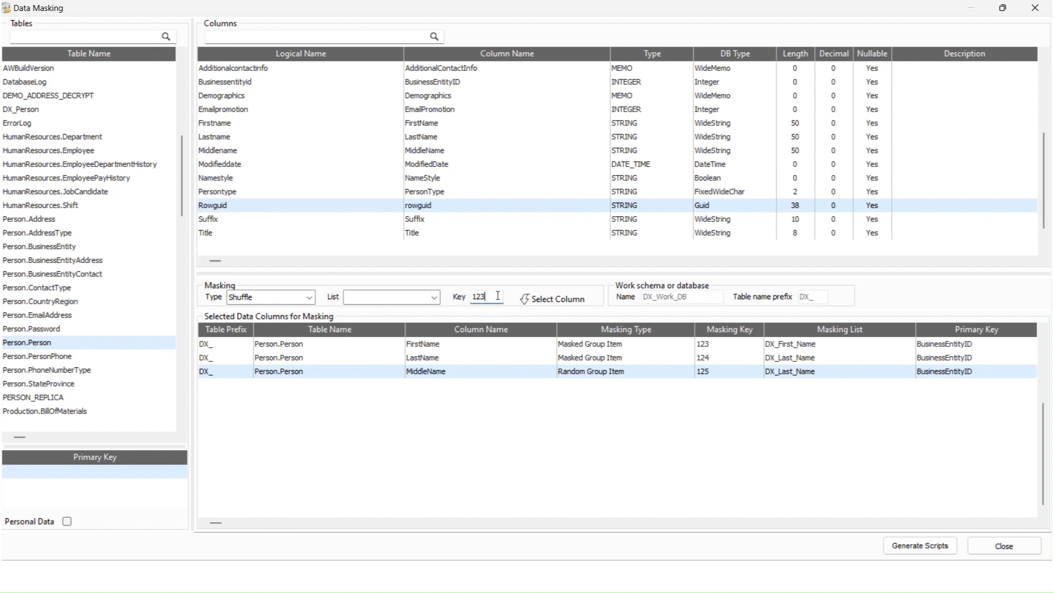
key("BackSpace")
type("6")
left_click(536, 297)
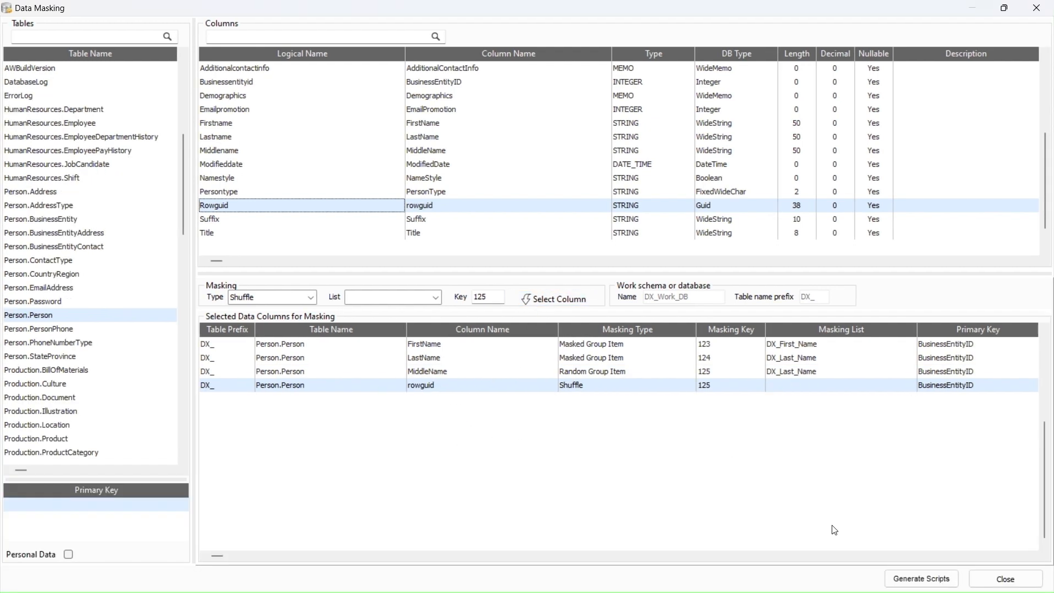
left_click(906, 577)
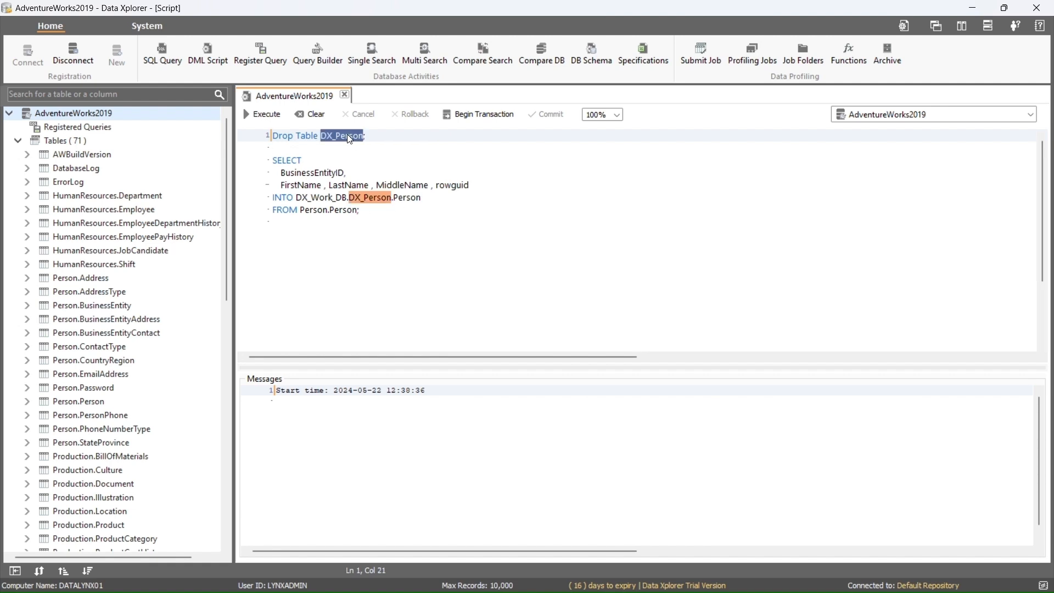
Change the SELECT INTO target to DX_Person and comment out the Drop Table DX_Person statement with --
left_click(403, 198)
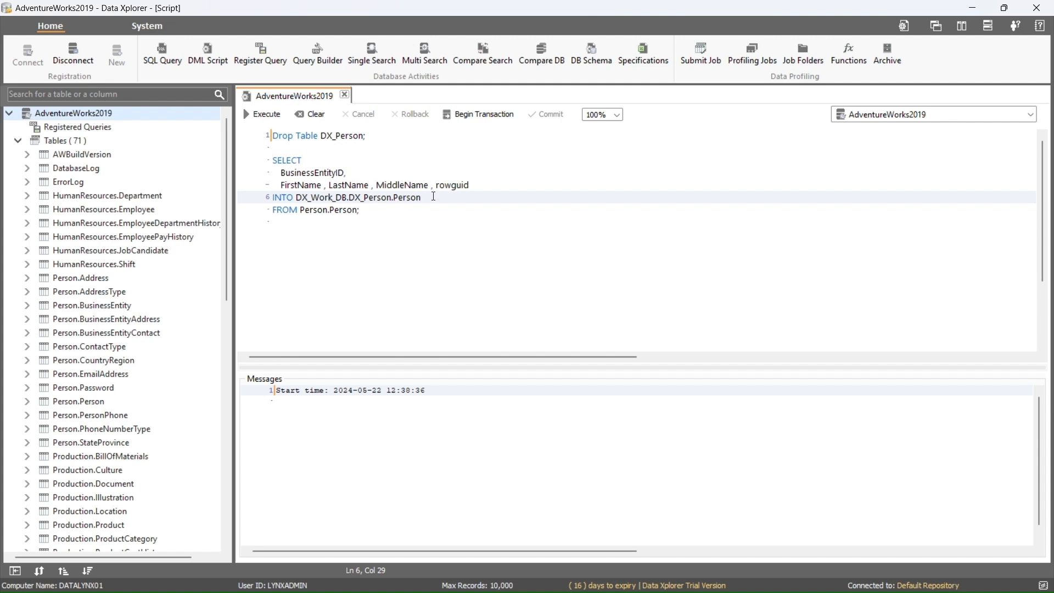
left_click_drag(433, 196, 300, 200)
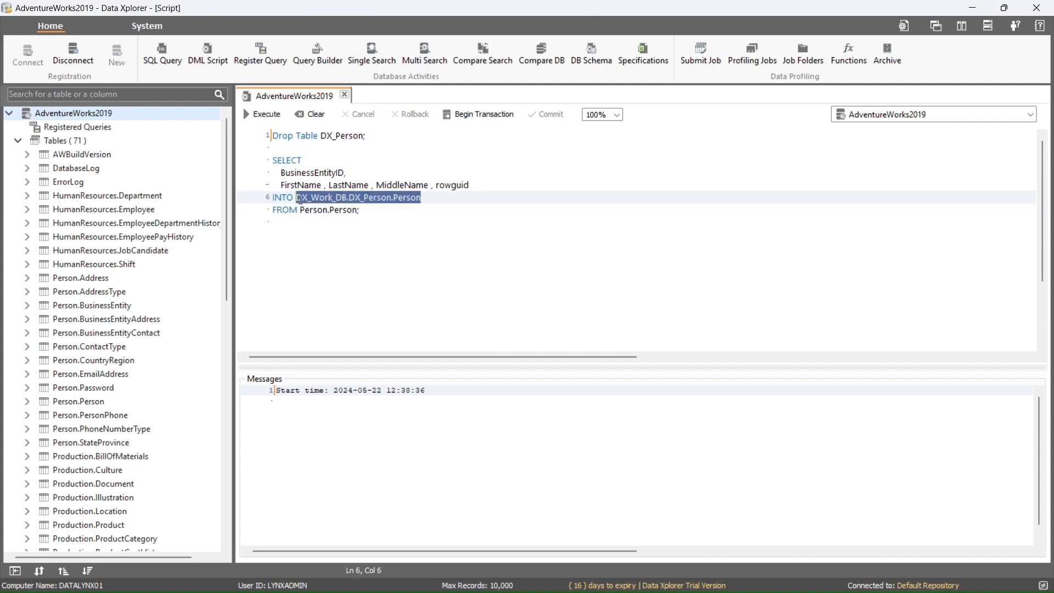
type("DX_Person")
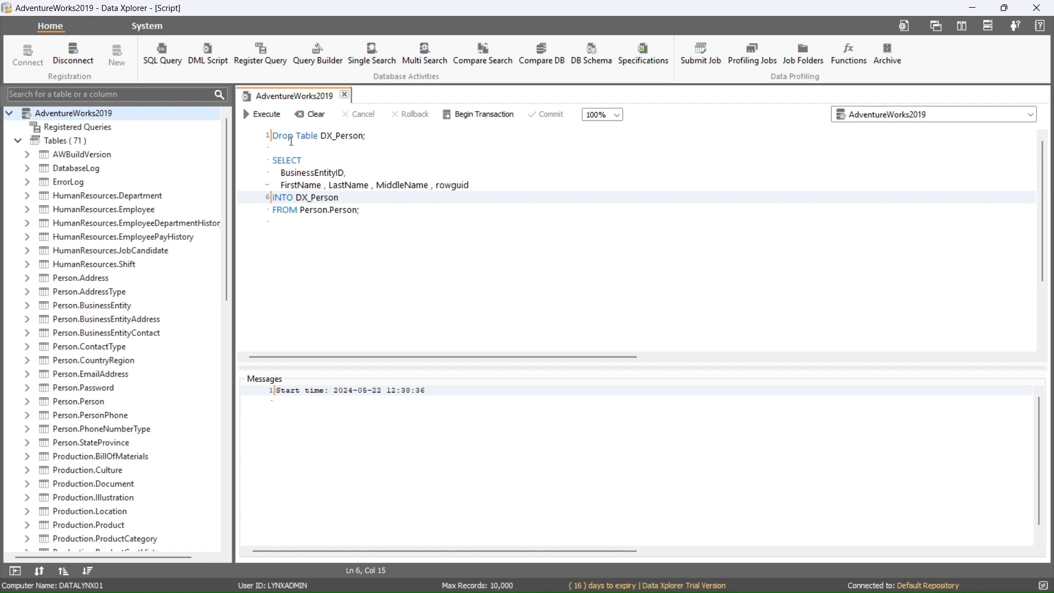
left_click(275, 136)
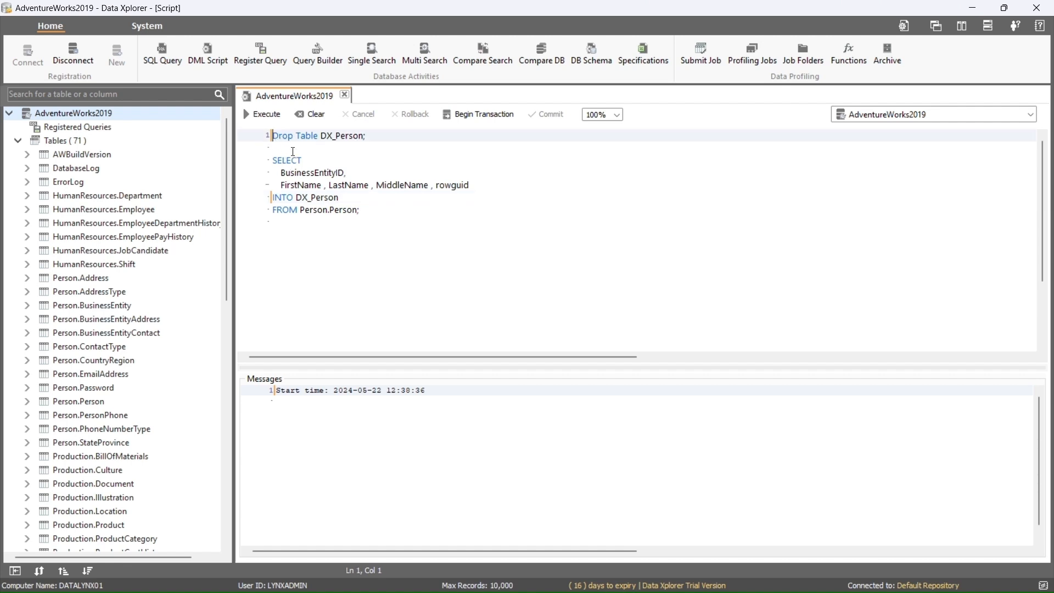
type("--")
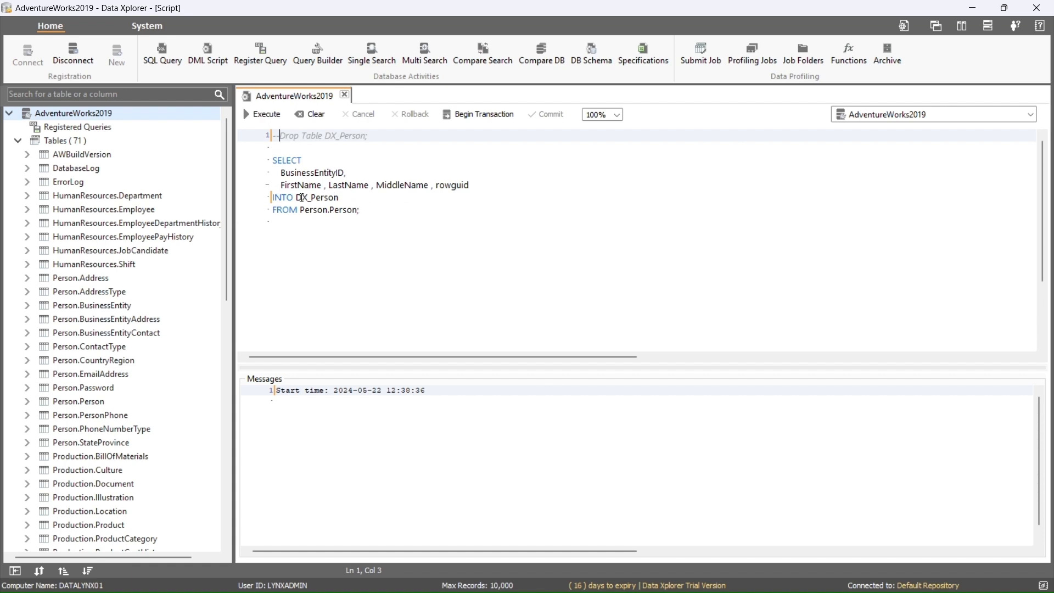
Execute only the SELECT INTO statement to create DX_Person from Person.Person, and check its execution message
left_click(371, 213)
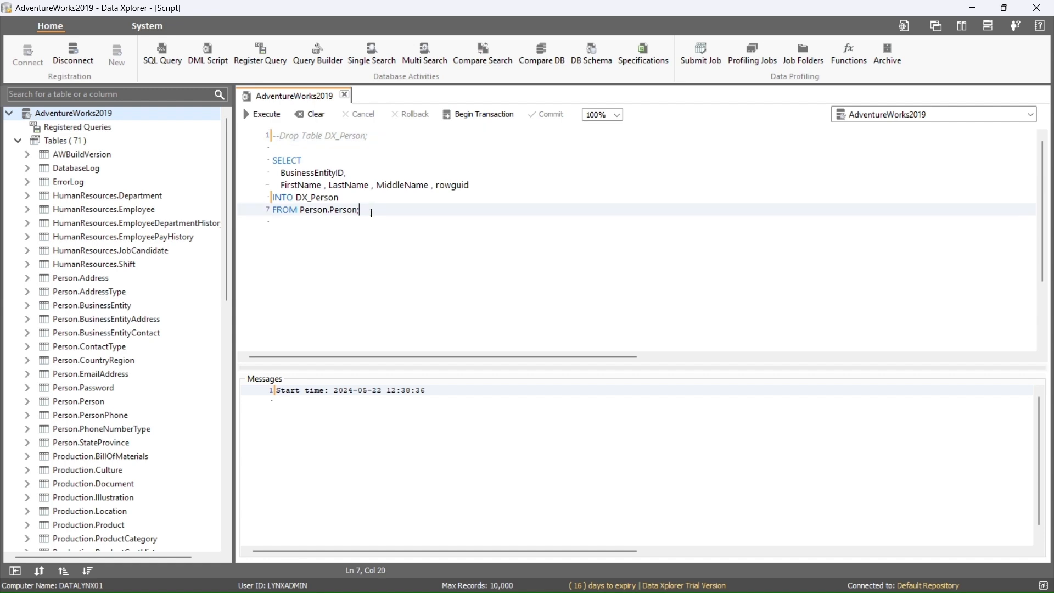
left_click_drag(371, 213, 271, 163)
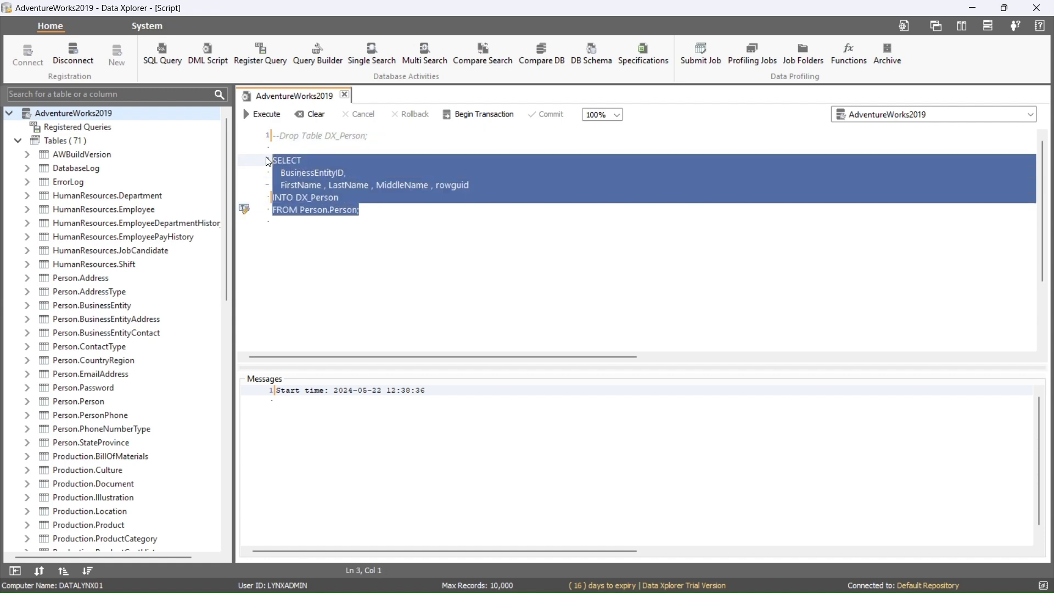
left_click(262, 114)
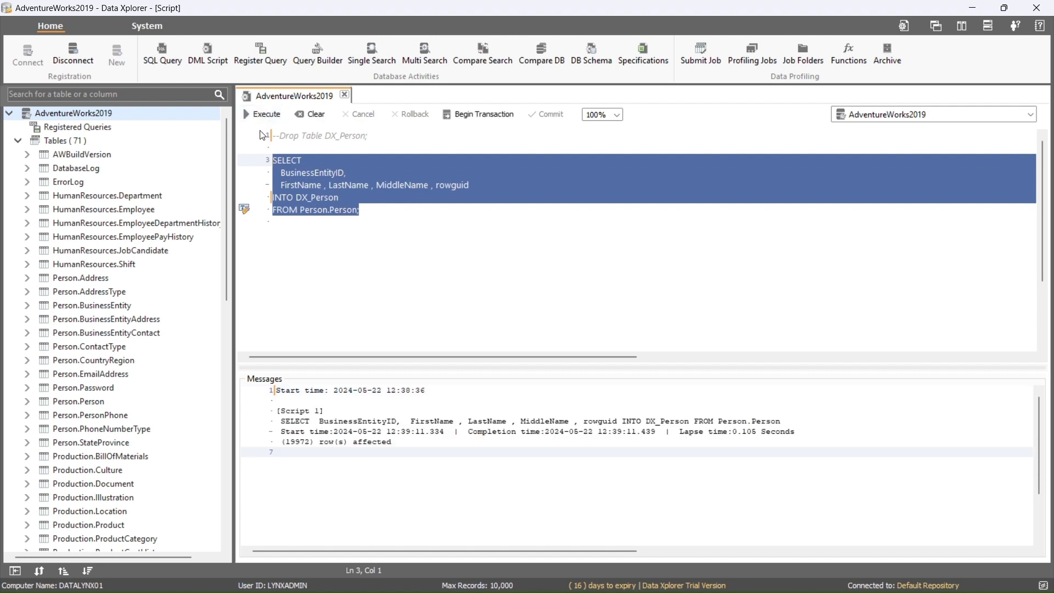
left_click_drag(393, 445, 278, 422)
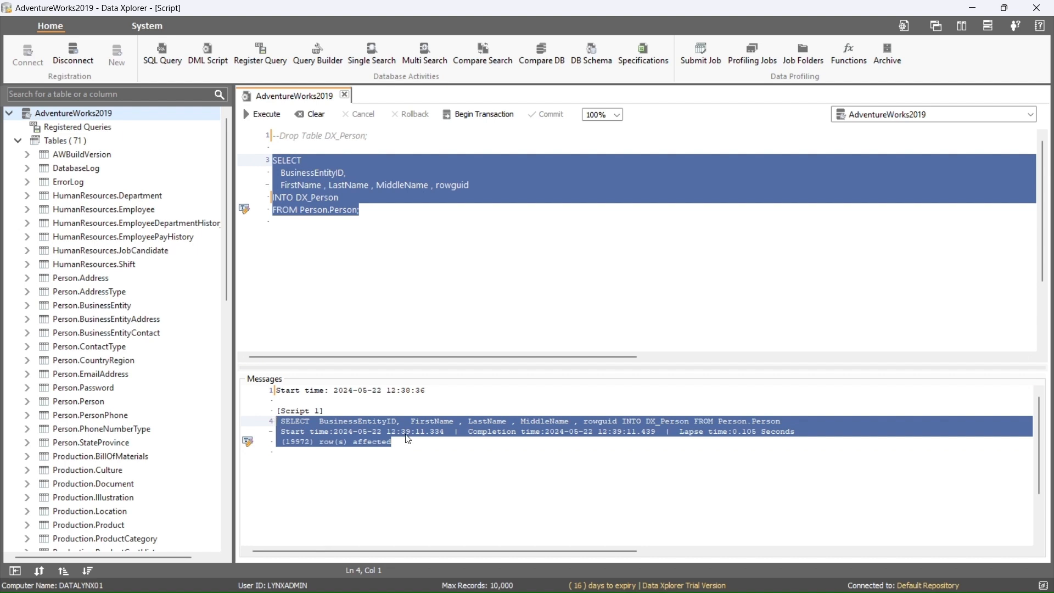
left_click(329, 263)
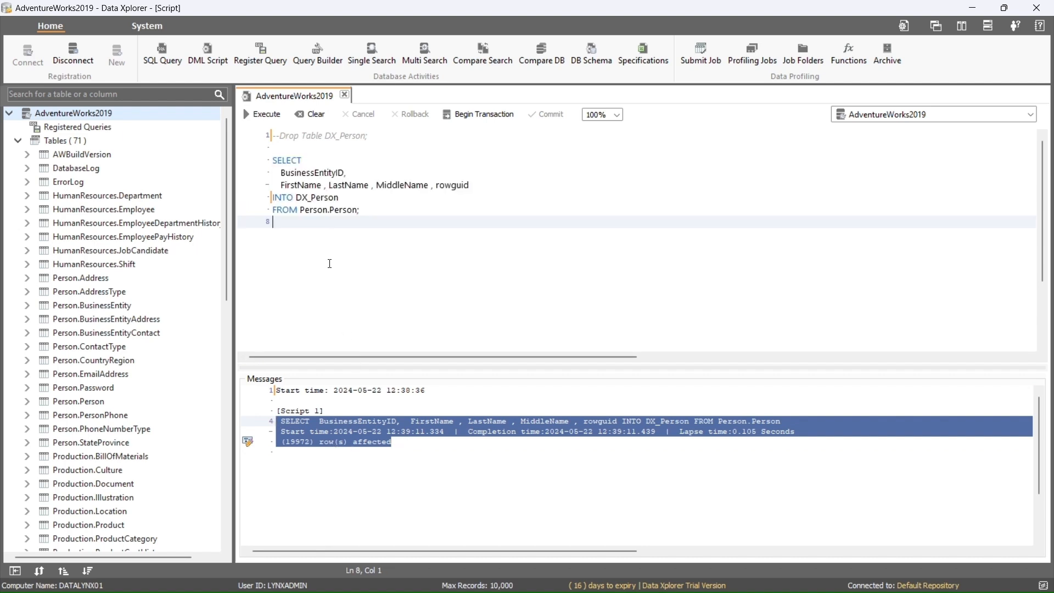
Register the single table DX_Person under the AdventureWorks2019 tables with names unchanged, and open its data
double_click(317, 199)
key("ctrl+c")
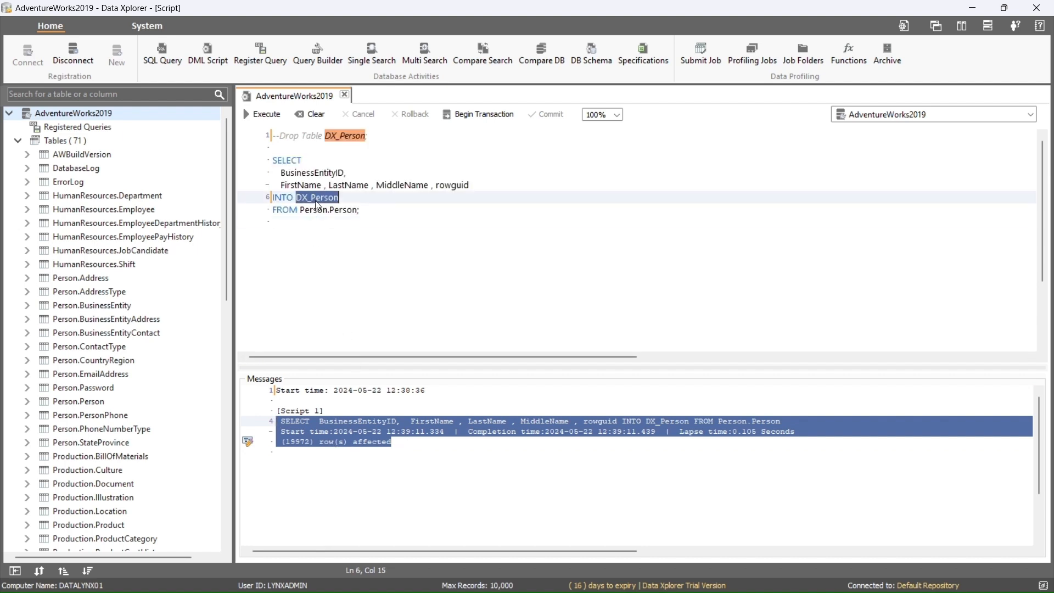
right_click(119, 145)
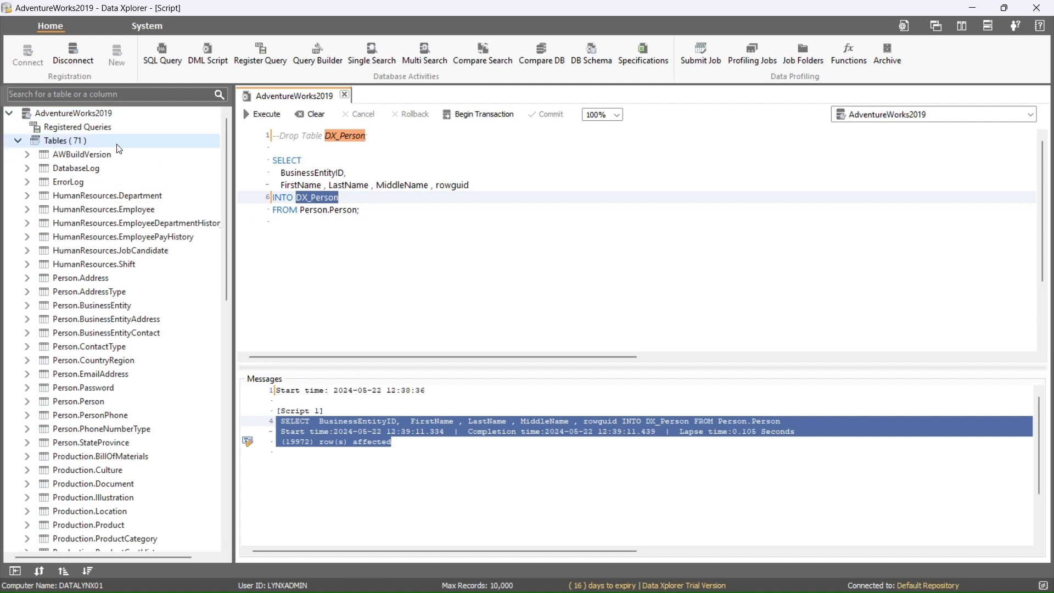
left_click(144, 156)
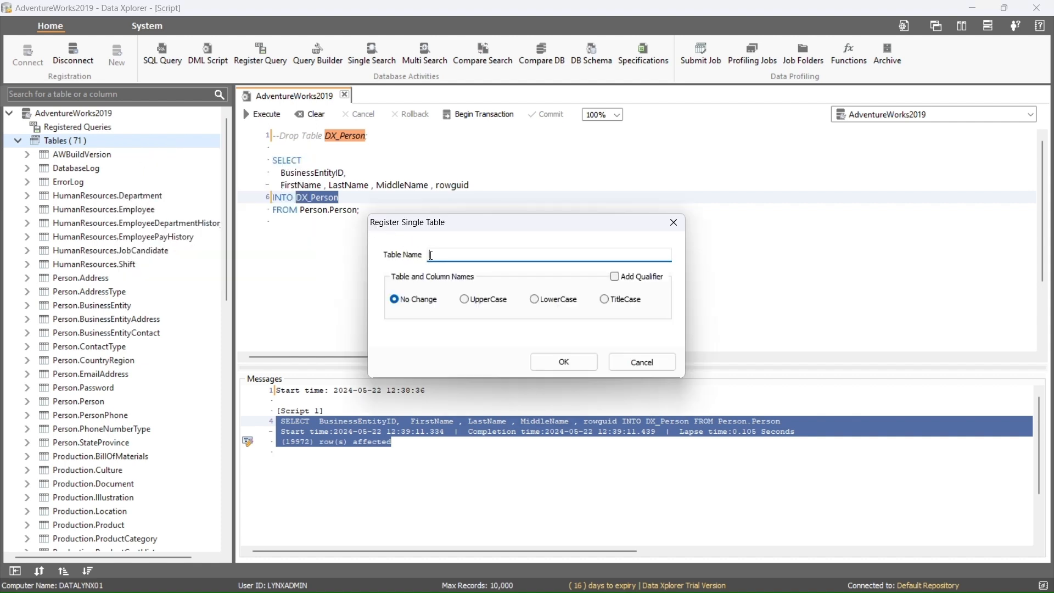
key("ctrl+v")
left_click(561, 359)
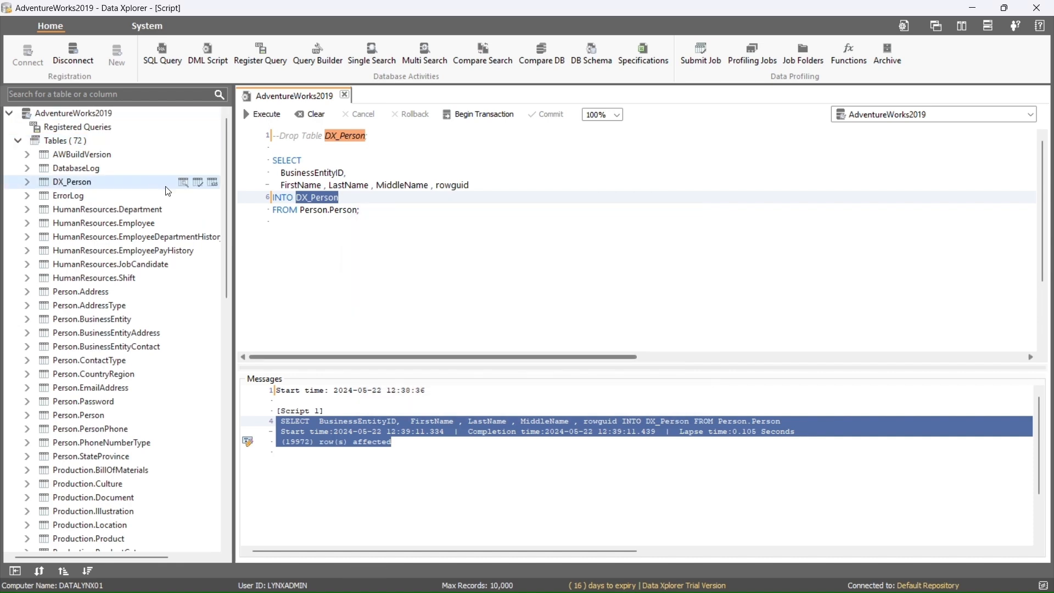
left_click(185, 184)
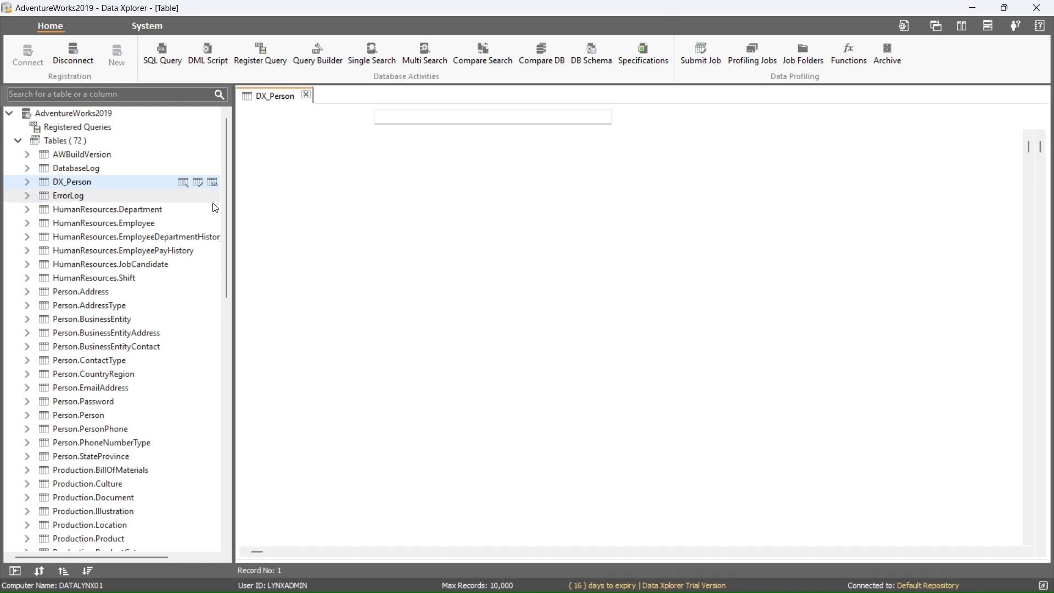
Switch to Data Xchange and import the business groups from the DataMasking\BusinessGroups folder using the Merge option
key("alt+Tab")
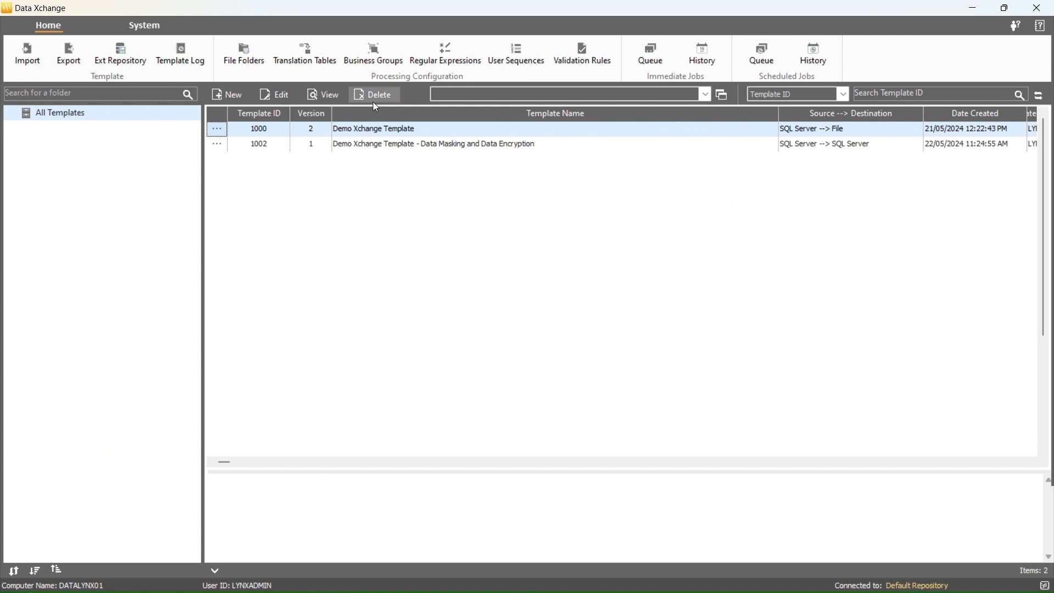
left_click(382, 66)
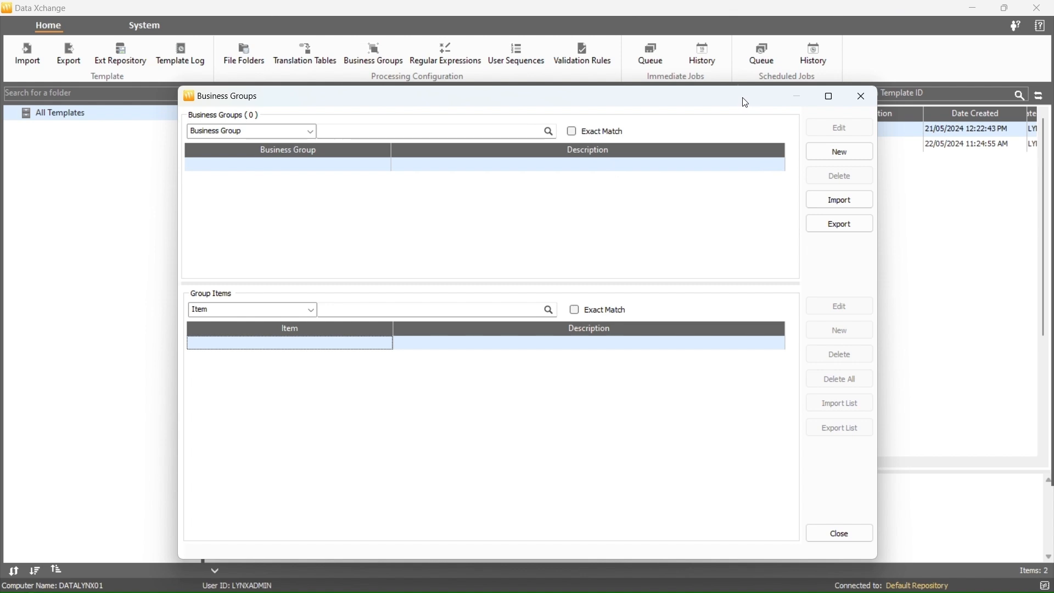
left_click_drag(745, 102, 745, 88)
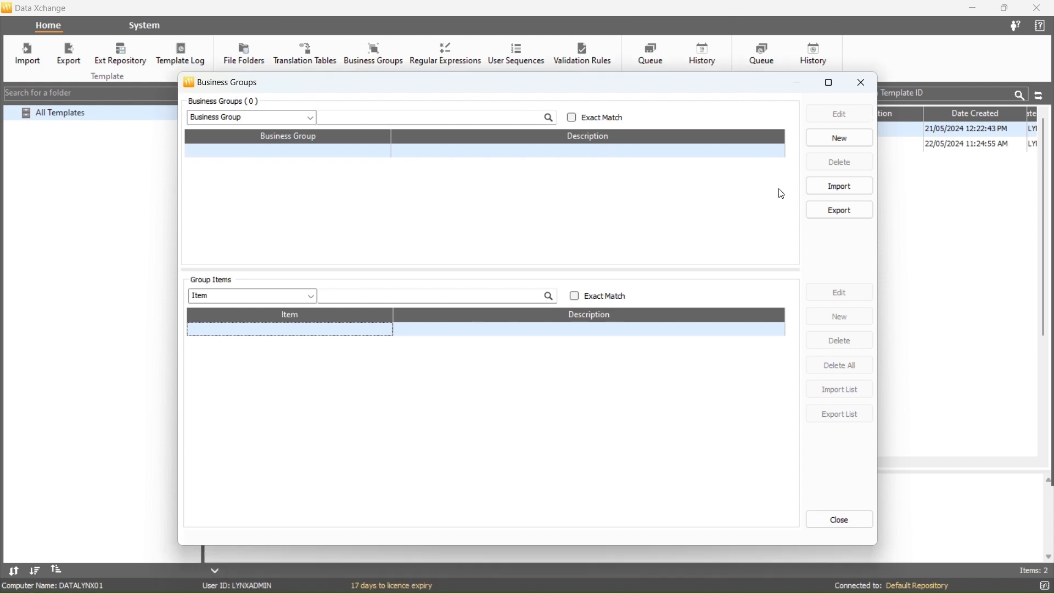
left_click(829, 186)
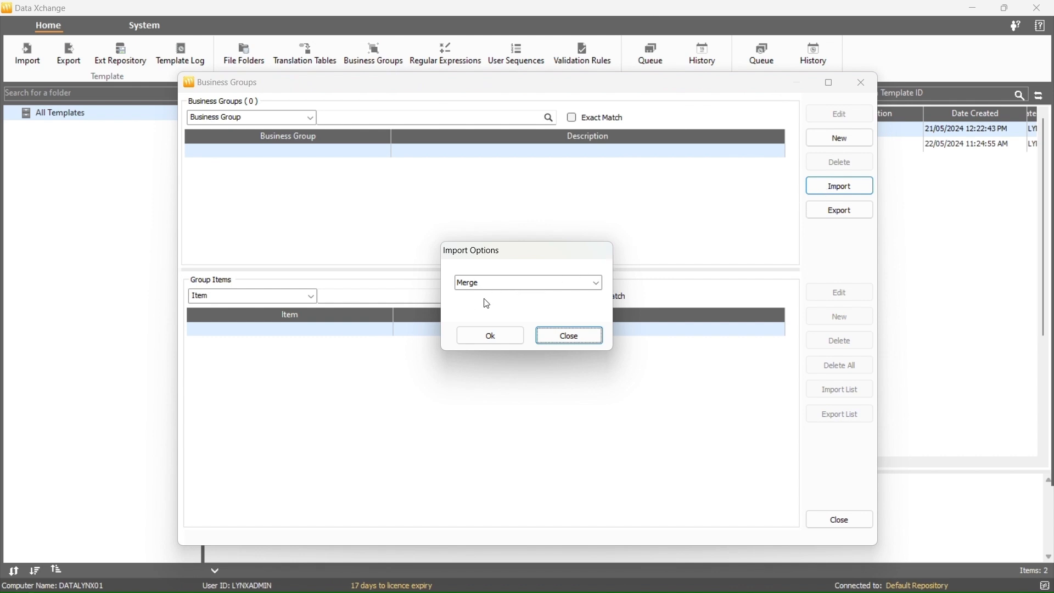
left_click(495, 334)
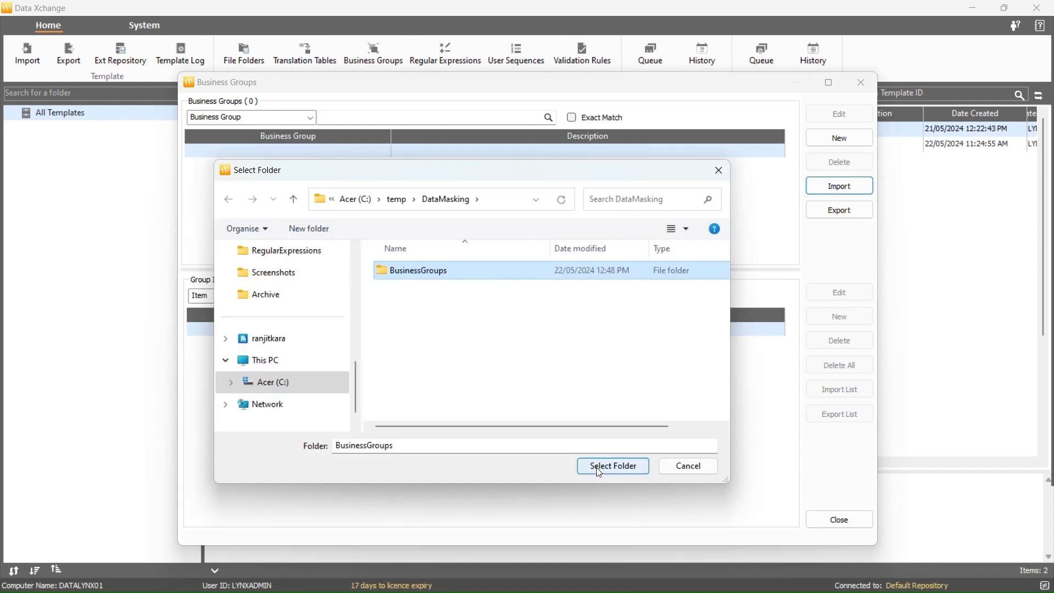
left_click(598, 471)
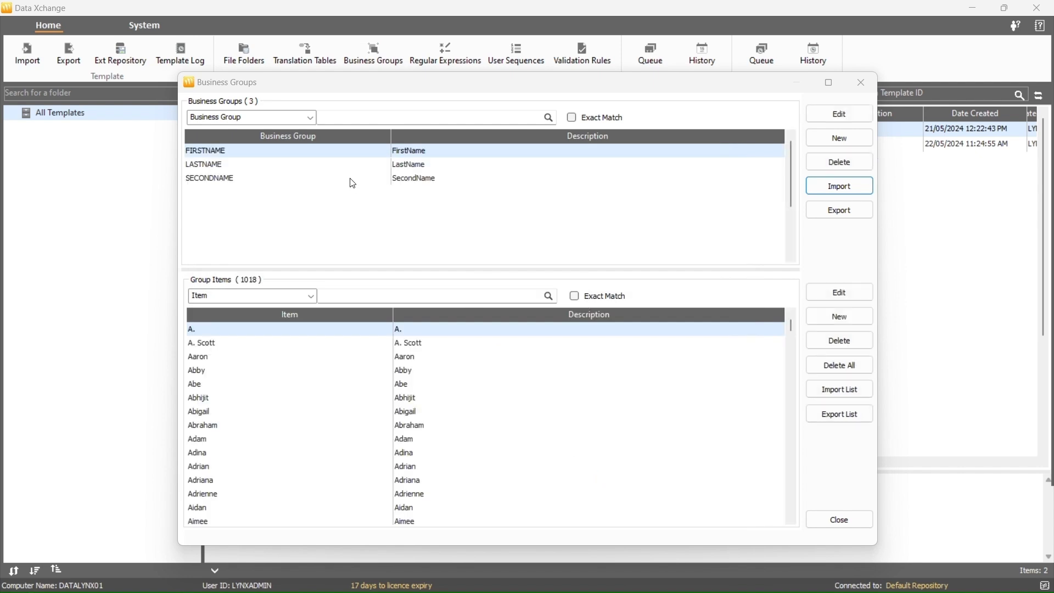
View the LASTNAME group's items, then rename the SECONDNAME business group to MIDDLENAME with description MiddleName and save it
left_click(358, 166)
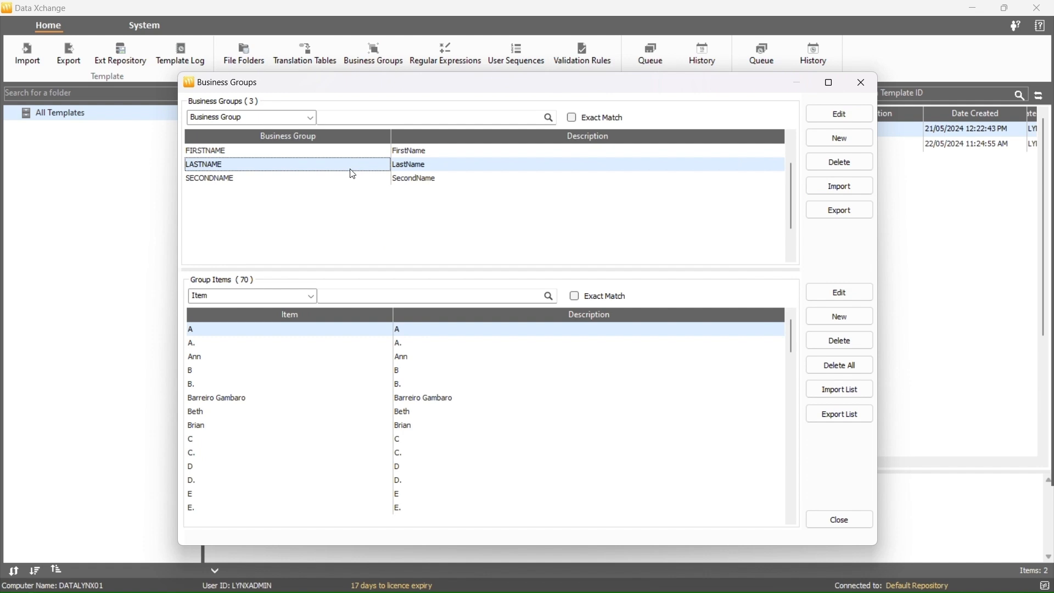
left_click(331, 180)
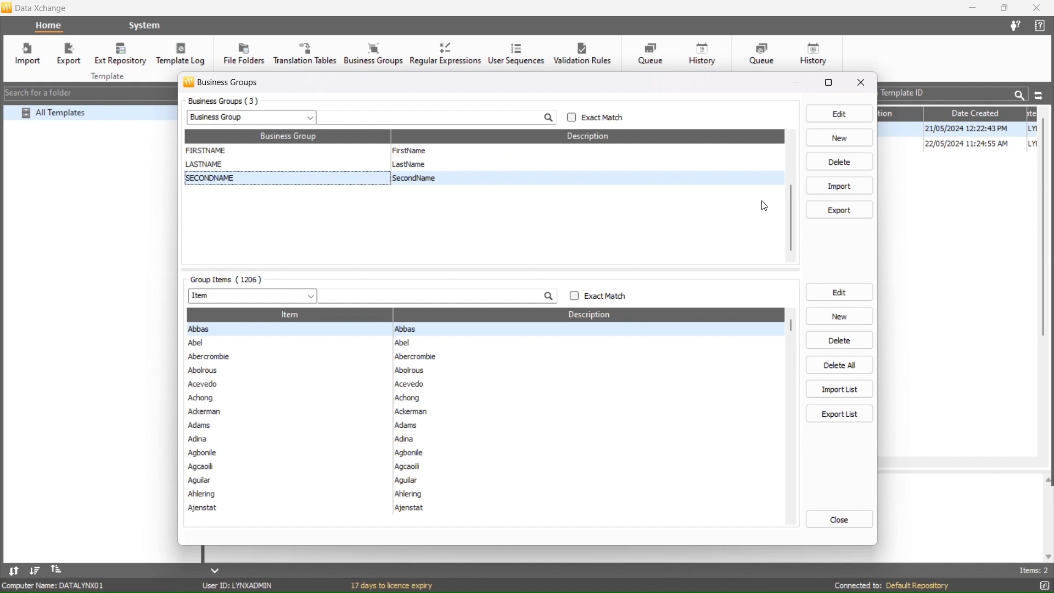
left_click(848, 112)
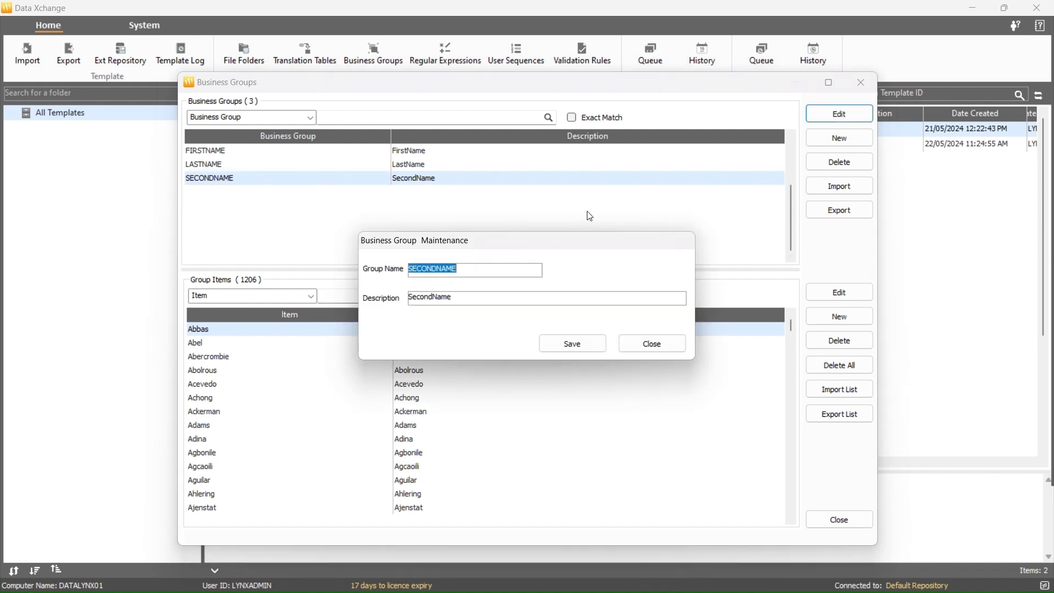
left_click(433, 270)
double_click(433, 270)
type("MIDDLENAME")
key("Tab")
type("MiddleName")
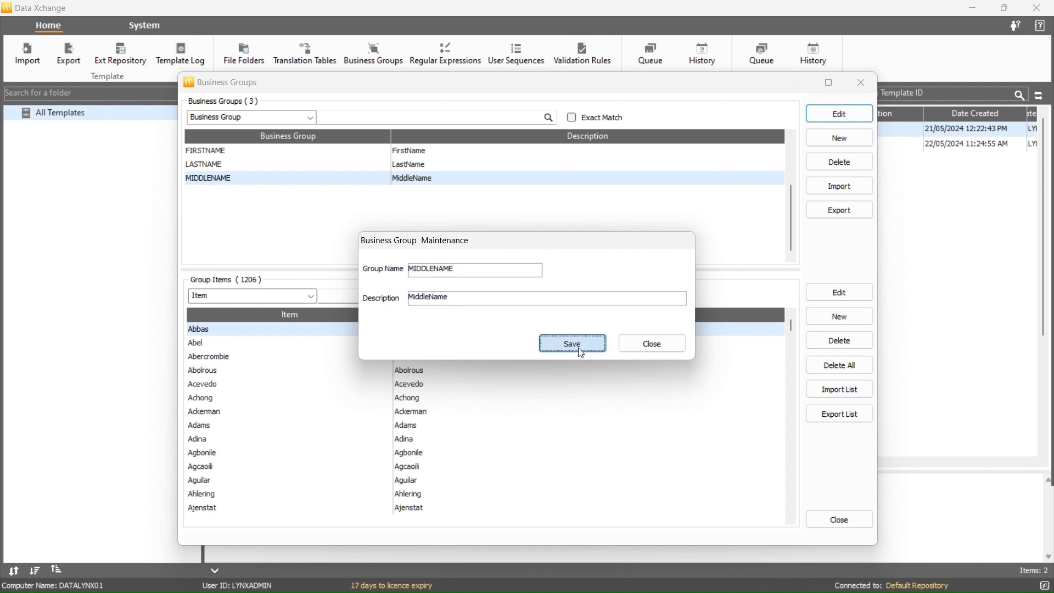
left_click(579, 345)
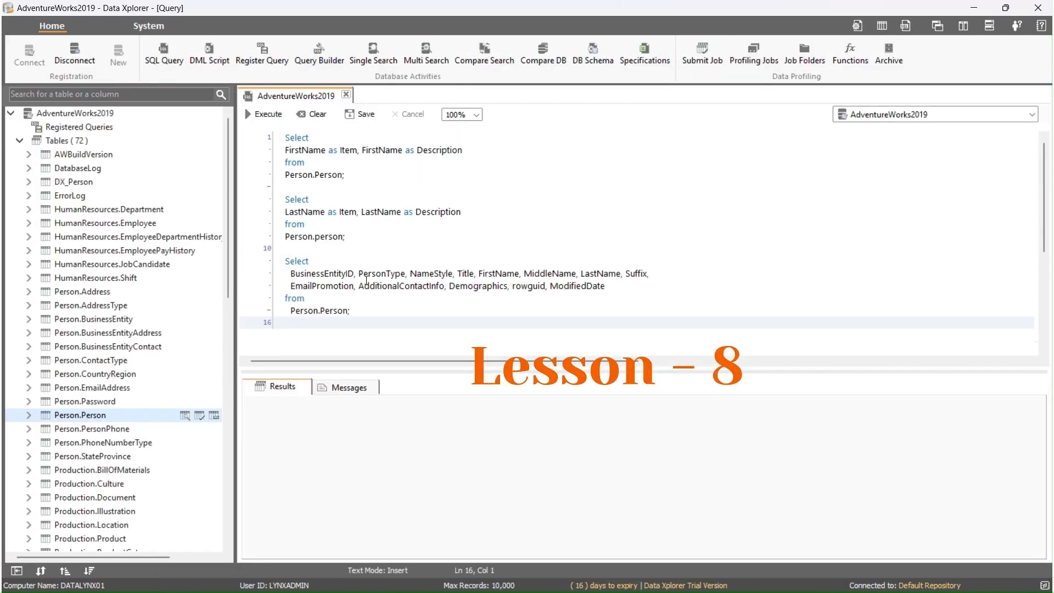
Replace the third query's column list with MiddleName as Item and MiddleName as Description
left_click_drag(523, 273, 606, 285)
key("Delete")
key("BackSpace")
key("BackSpace")
key("Delete")
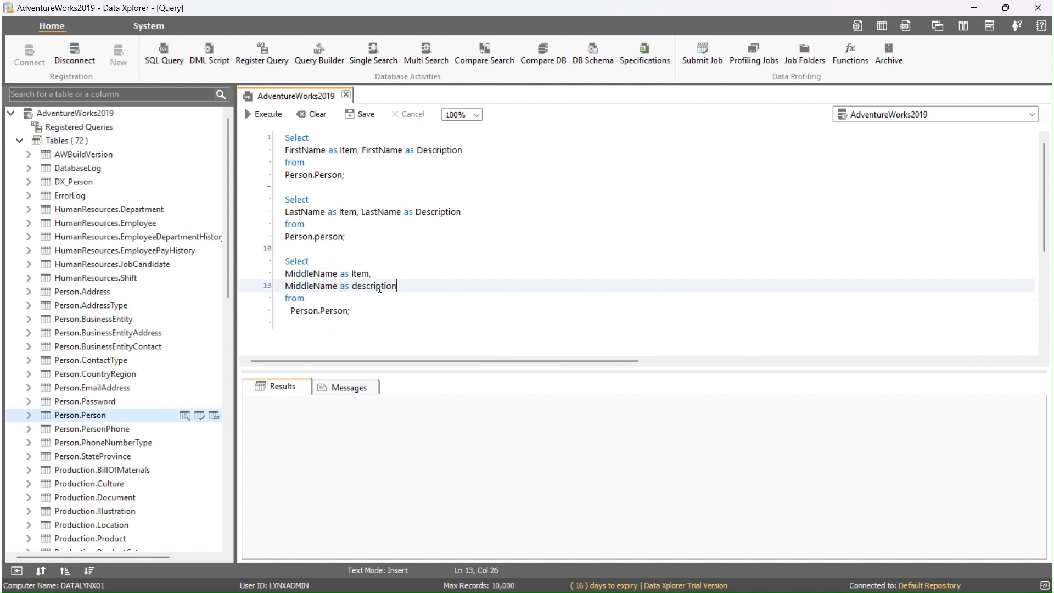
left_click_drag(384, 298, 352, 286)
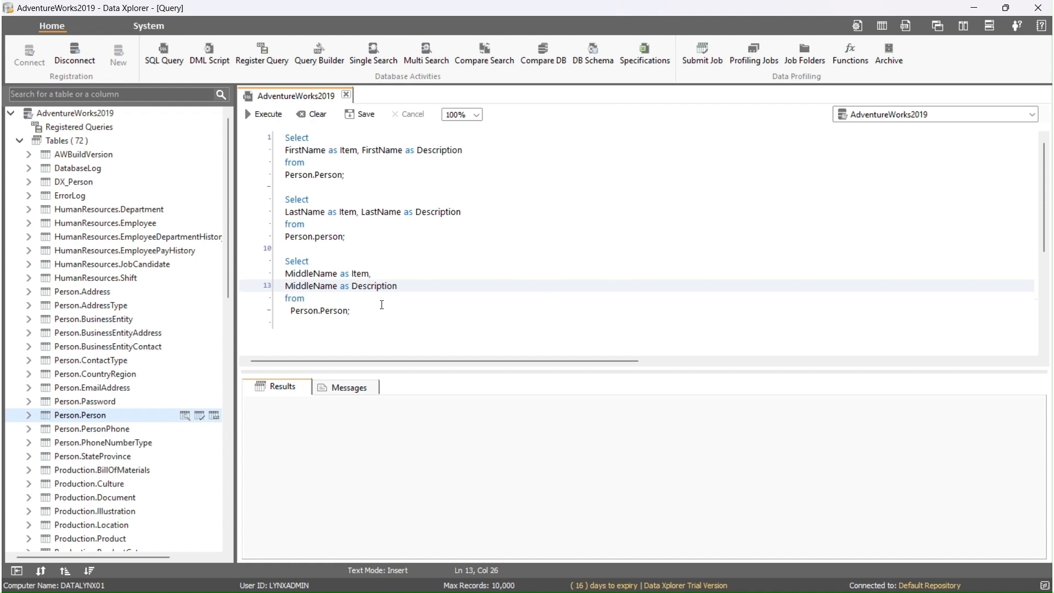
Execute all three name queries together and enlarge the results area
left_click(390, 315)
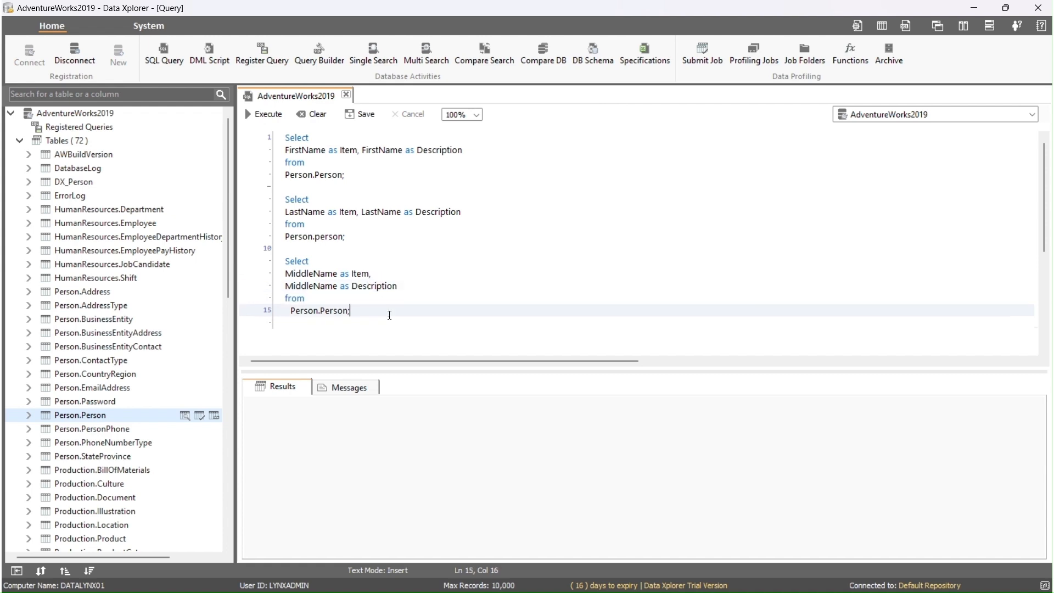
key("ctrl+a")
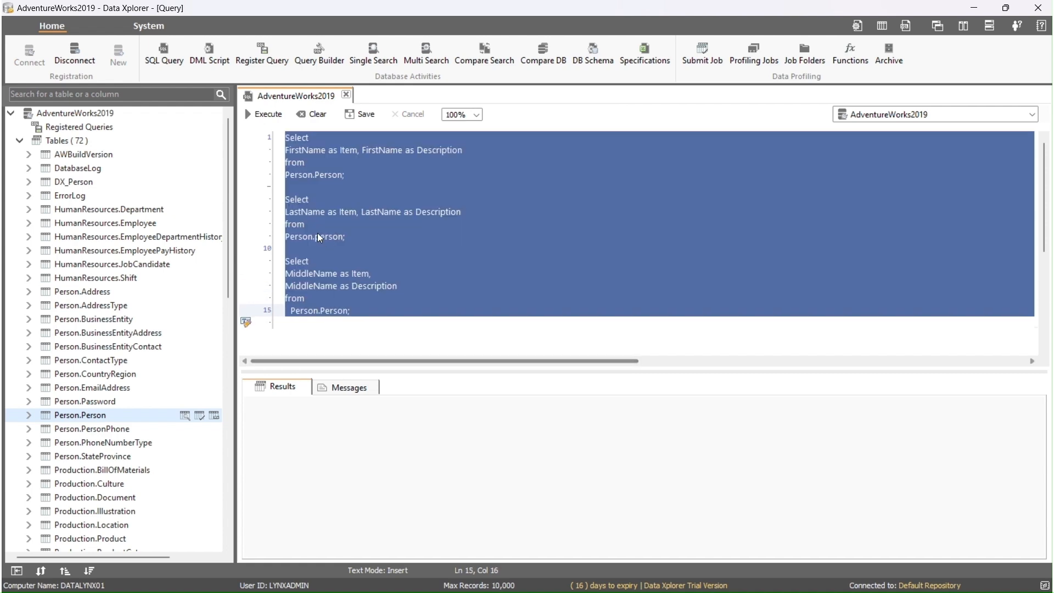
left_click(264, 114)
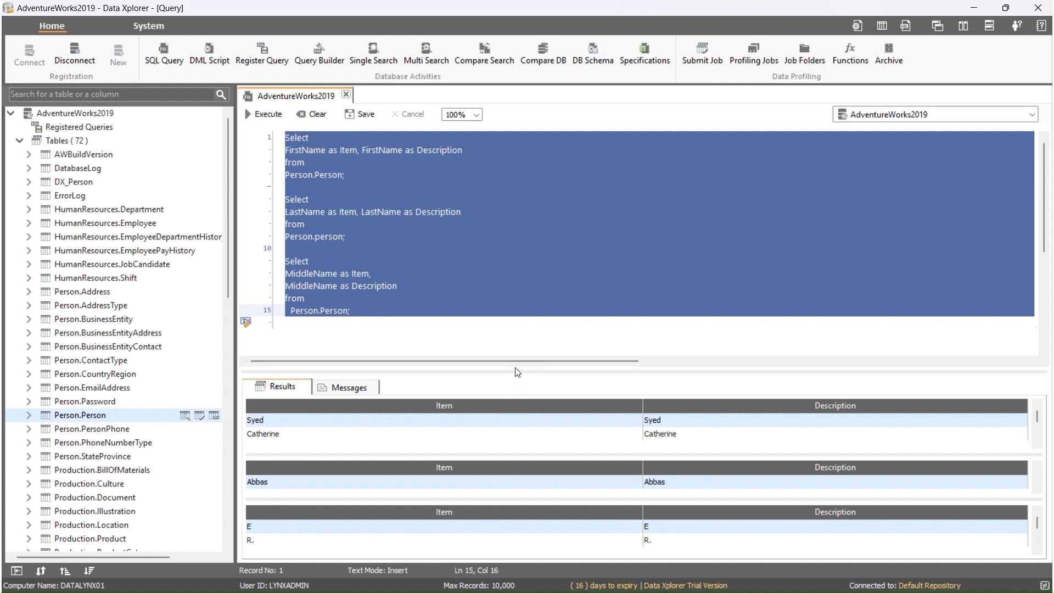
left_click_drag(519, 369, 514, 242)
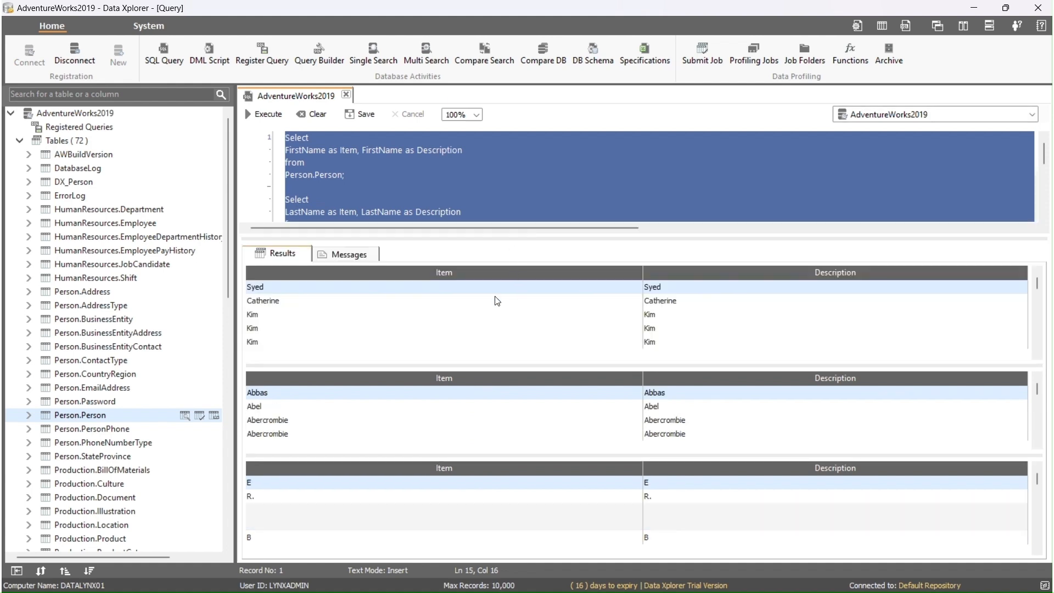
Save the FirstName query results as the comma-delimited file FirstName in the DataMasking\BusinessGroups folder
right_click(406, 311)
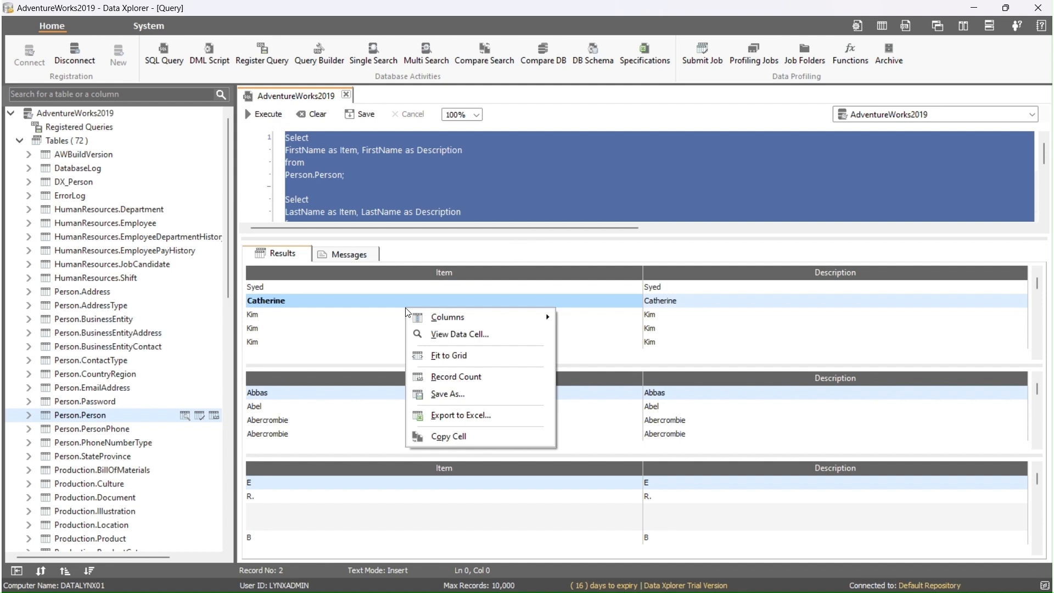
left_click(430, 395)
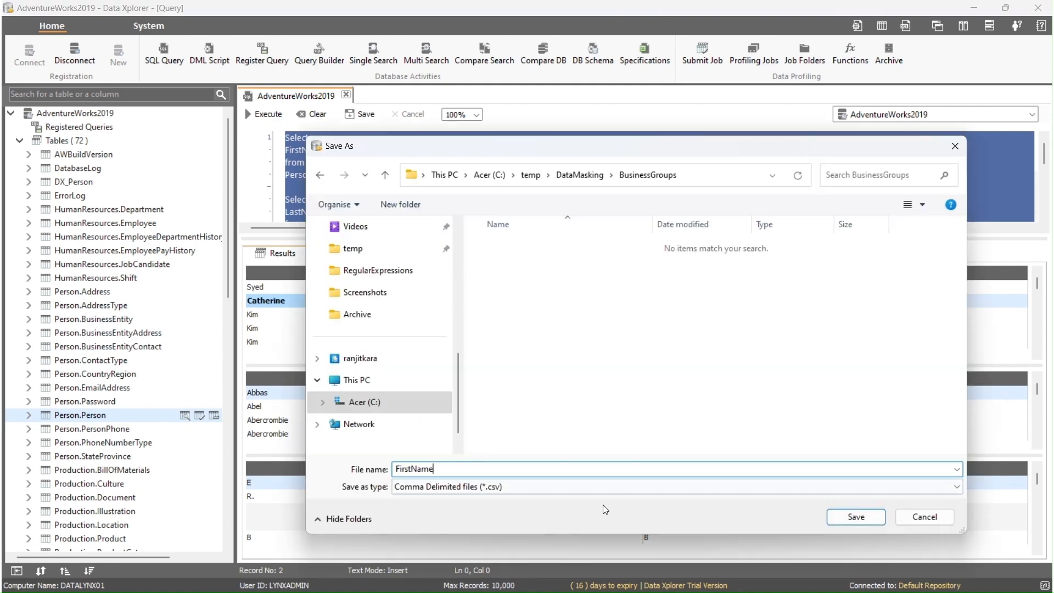
left_click(833, 520)
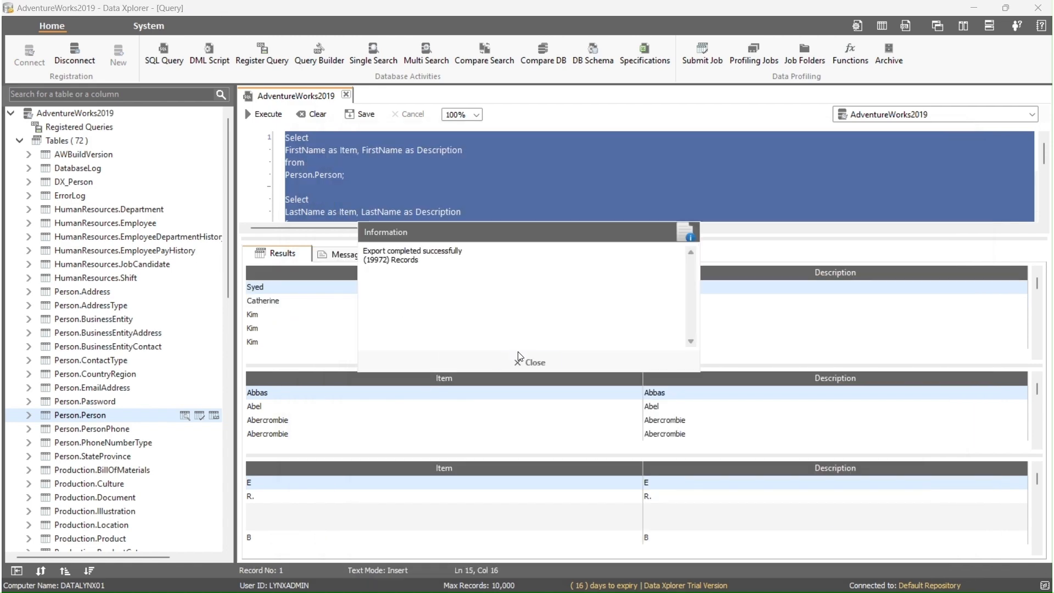
Dismiss the export message, then switch to Data Xchange and create the folder 01 Data Masking under All Templates
left_click(519, 358)
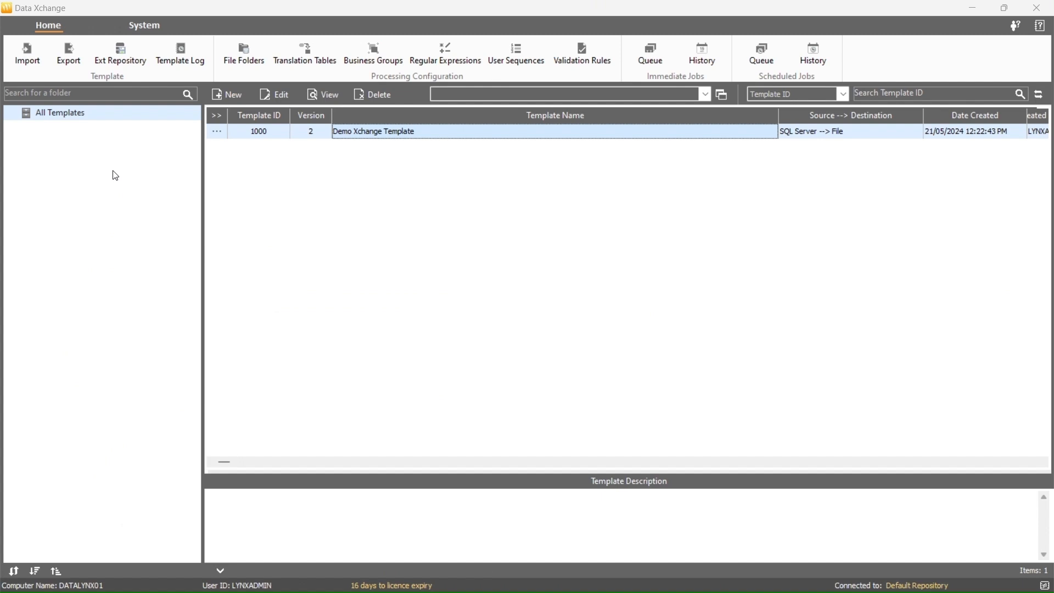
right_click(119, 118)
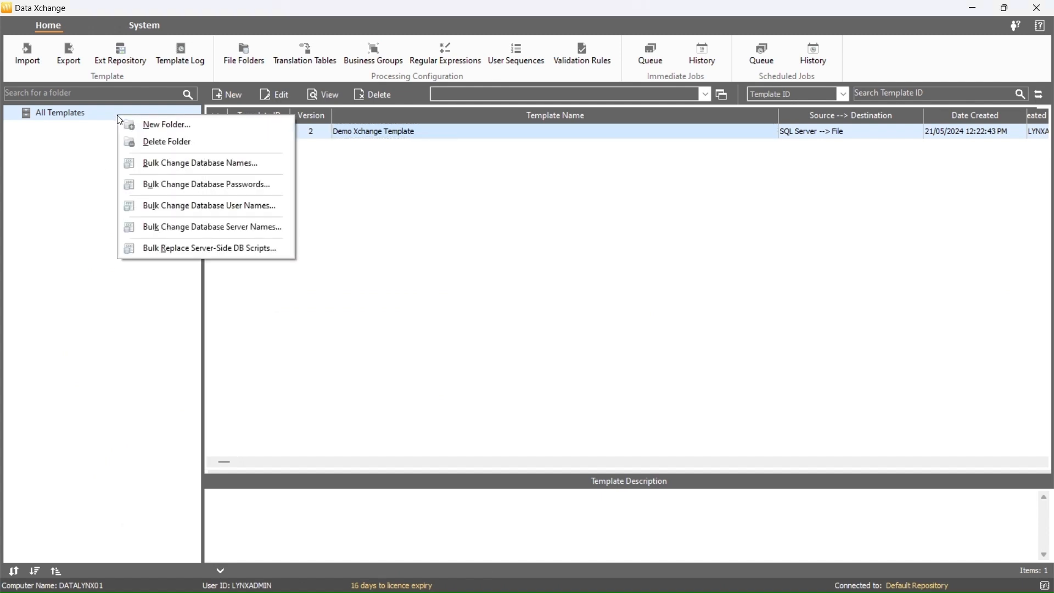
left_click(130, 125)
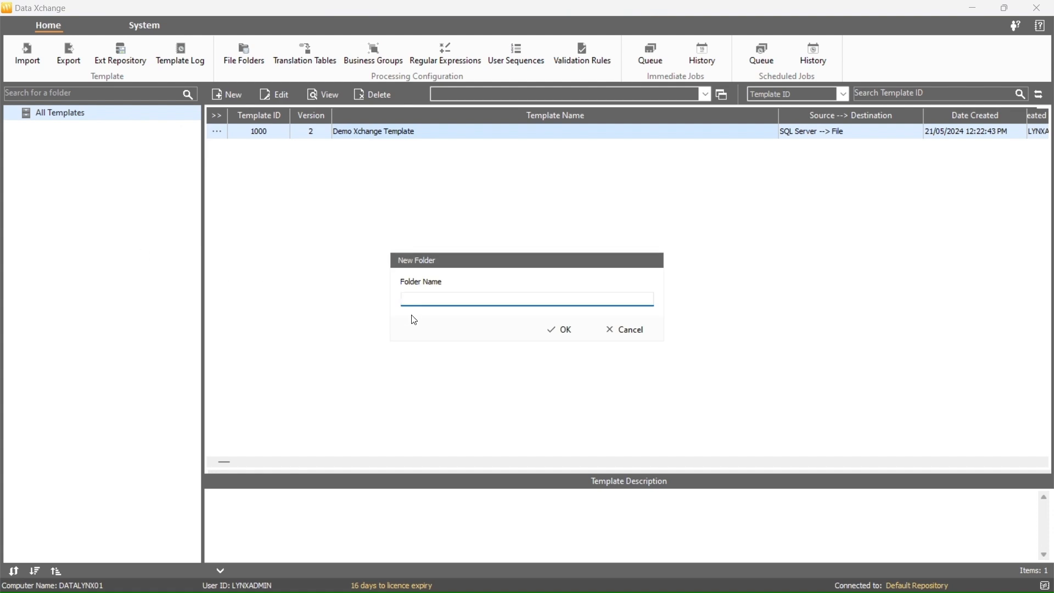
type("01 Data Masking")
left_click(557, 329)
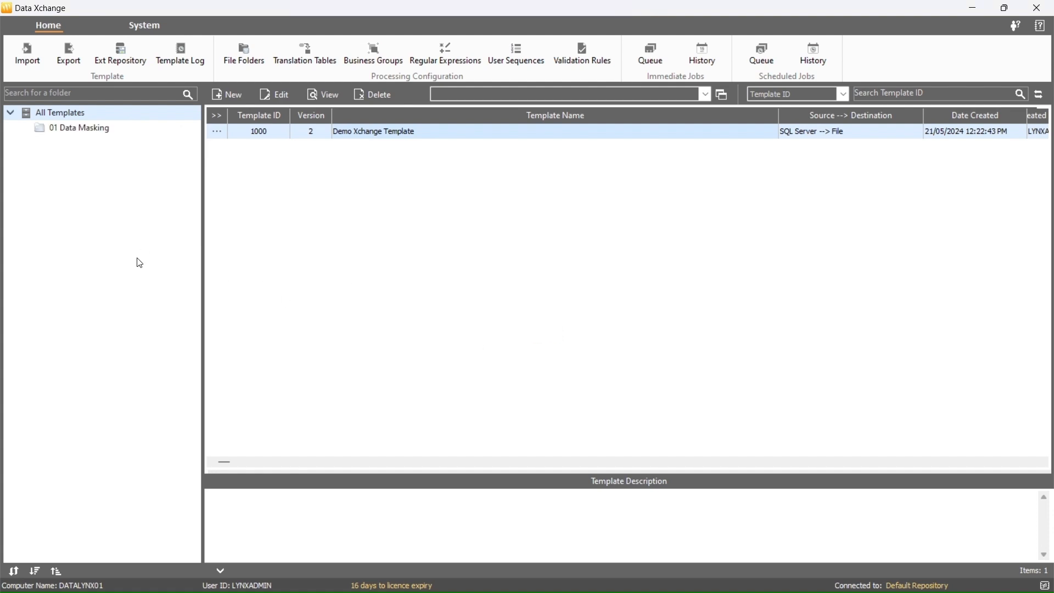
Start a new template in the 01 Data Masking folder and name it 01 Demo Xchange - Data Masking
left_click(97, 133)
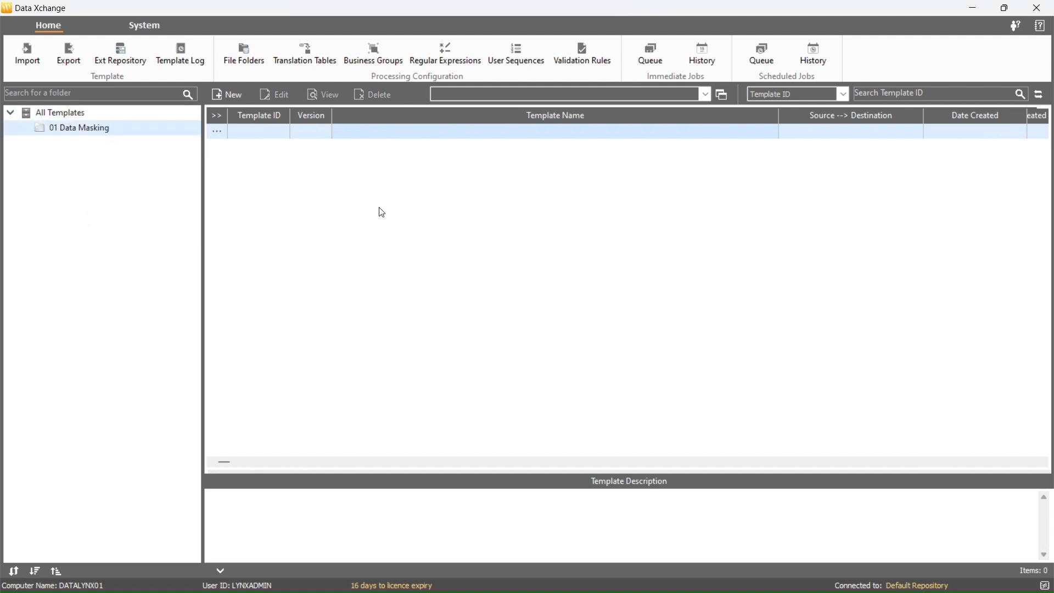
left_click(225, 95)
type("01 Demo Xcha")
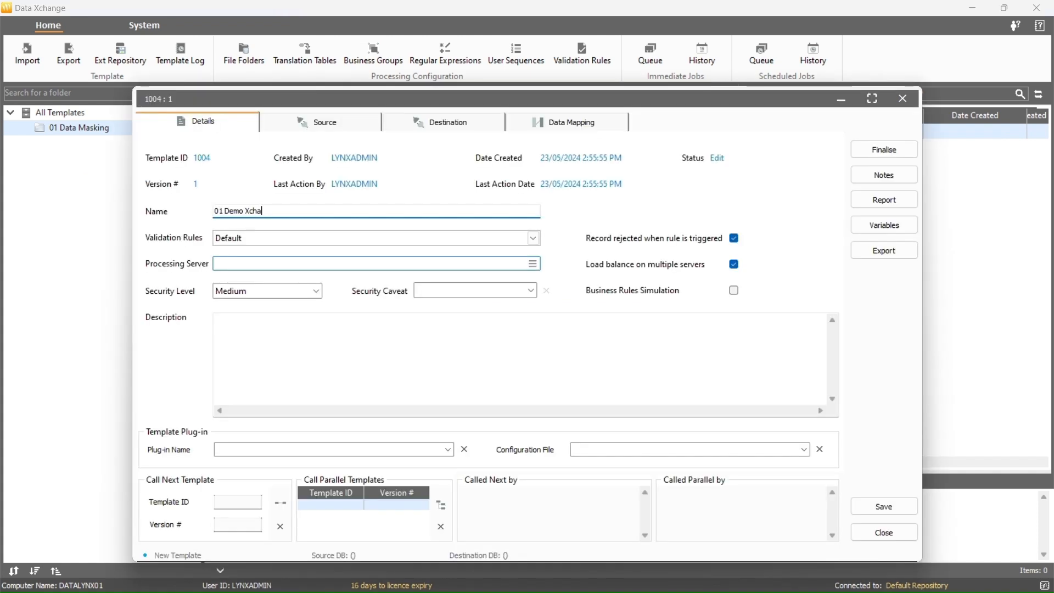
type("nge - Data Masking")
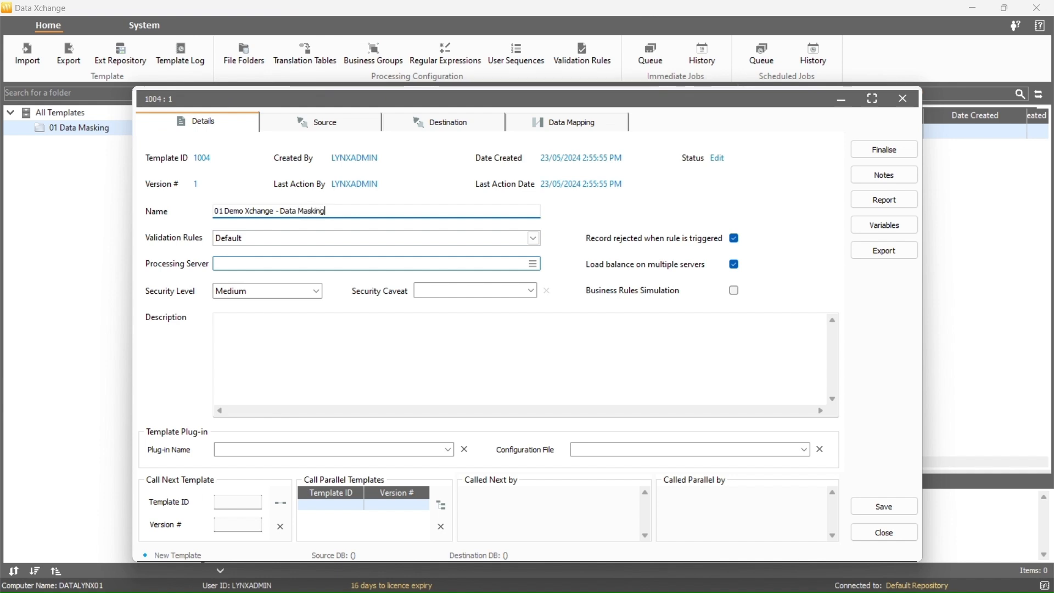
Set AdventureWorks2019 as both the source and the destination database of the template
left_click(318, 122)
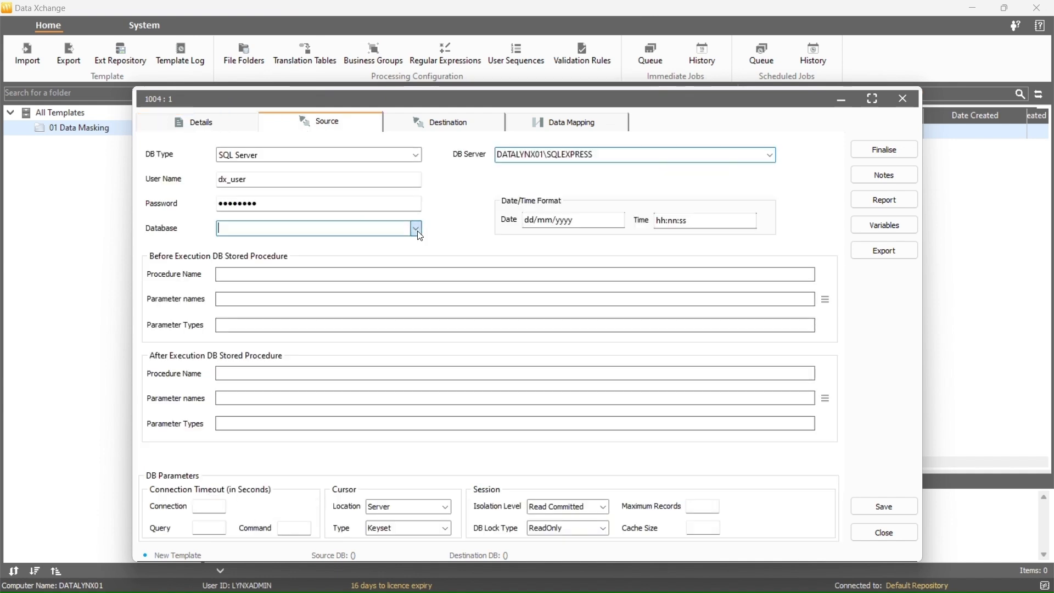
left_click(417, 231)
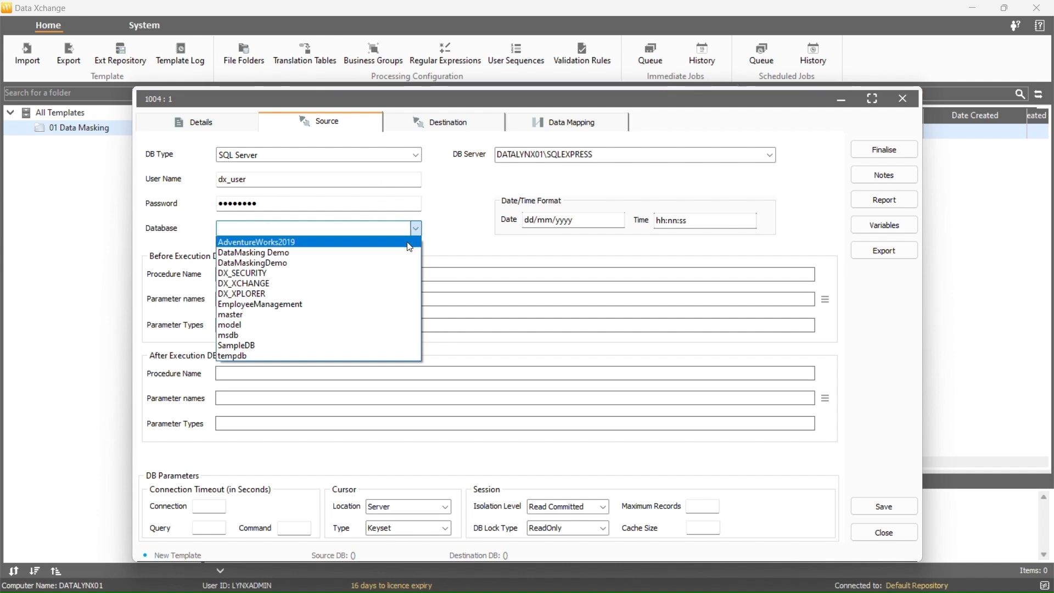
left_click(410, 242)
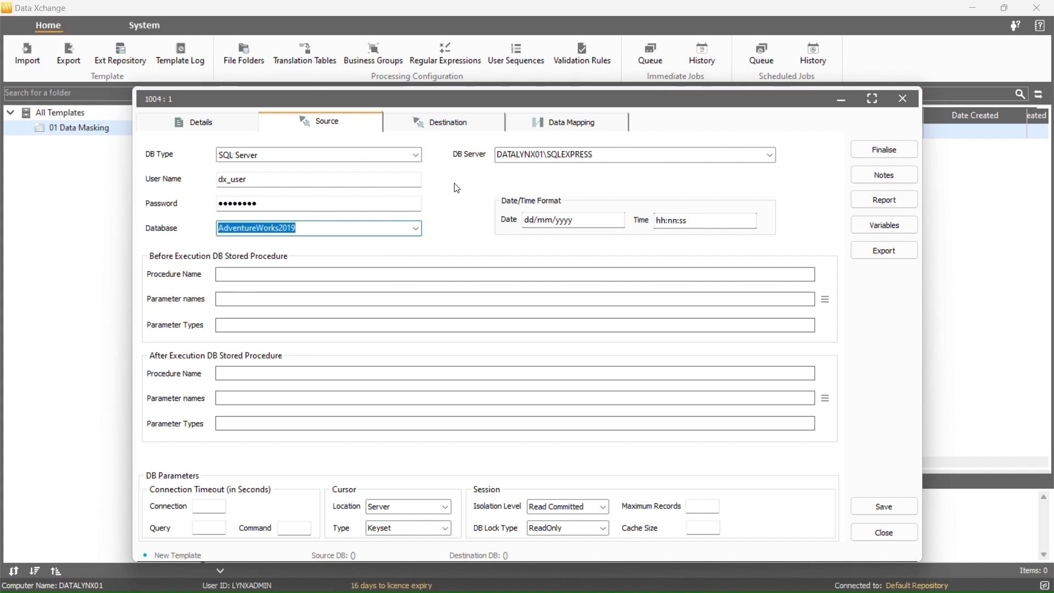
left_click(447, 124)
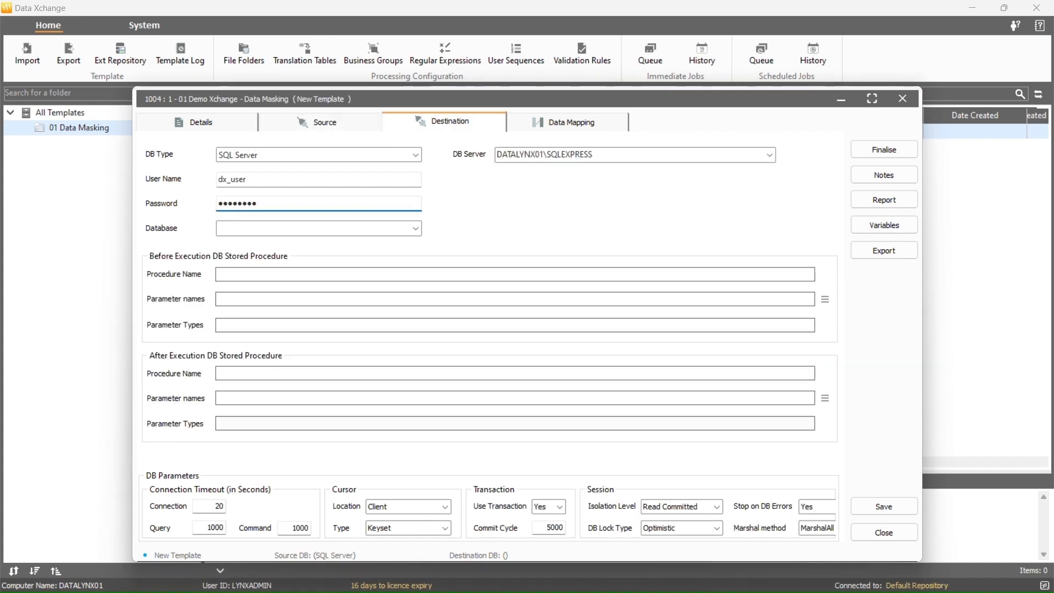
left_click(415, 229)
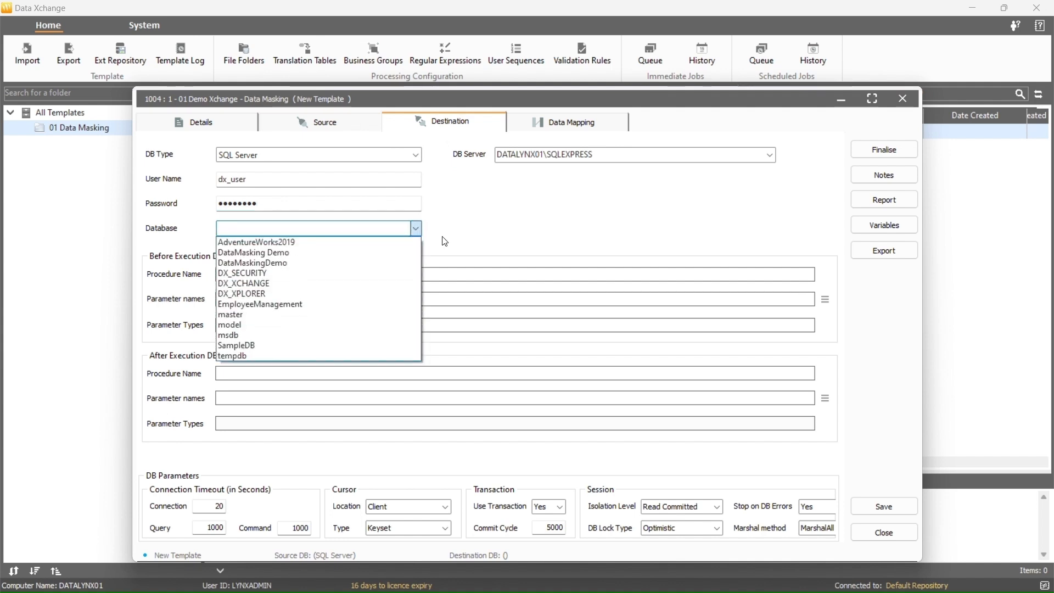
left_click(386, 246)
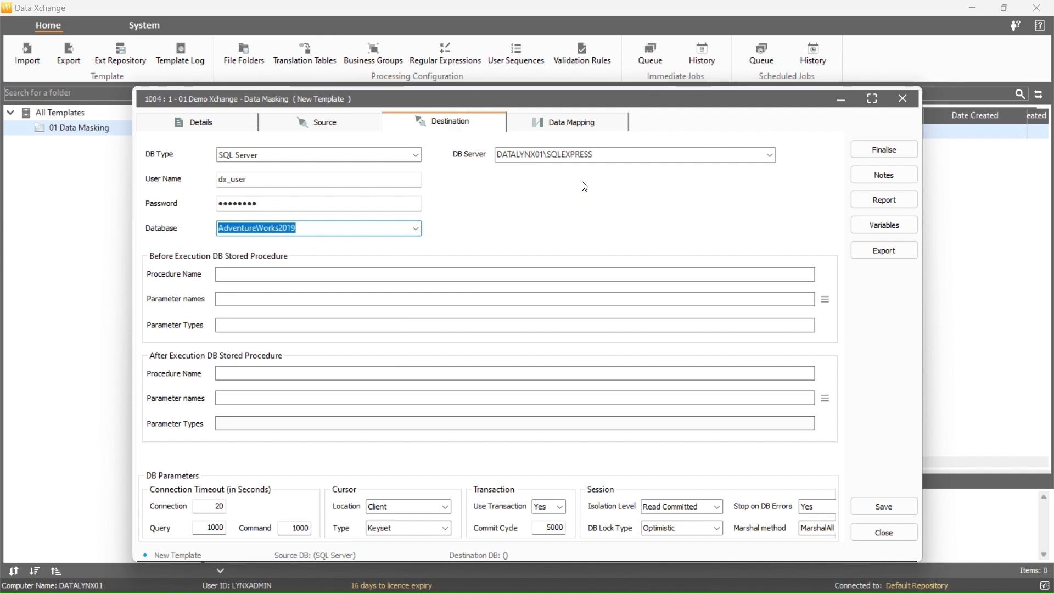
Generate the data mapping from the AdventureWorks2019 Data Xplorer template using the Data Masking function and import it
left_click(586, 133)
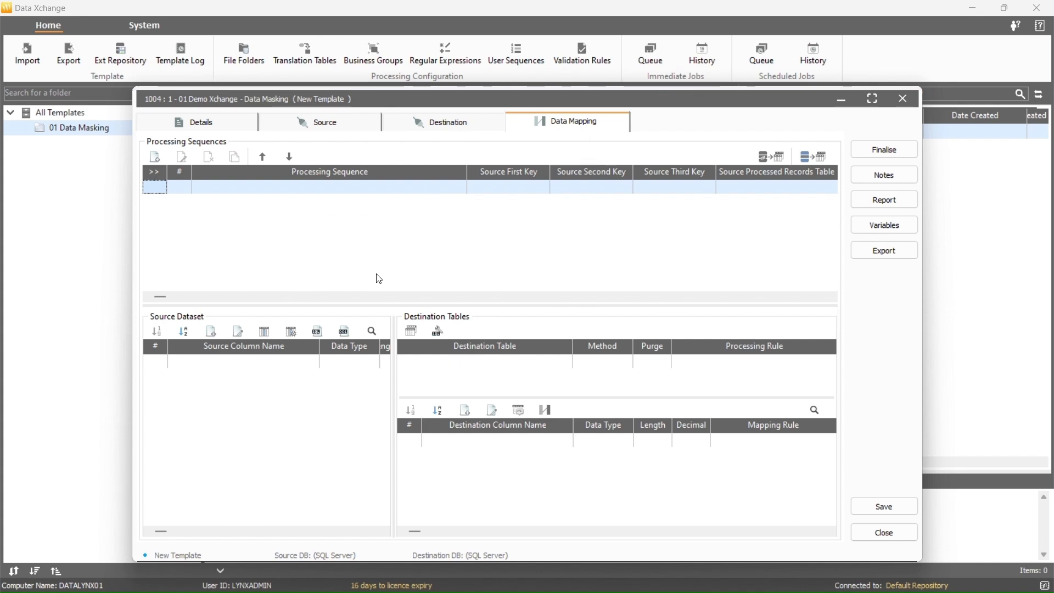
left_click(774, 161)
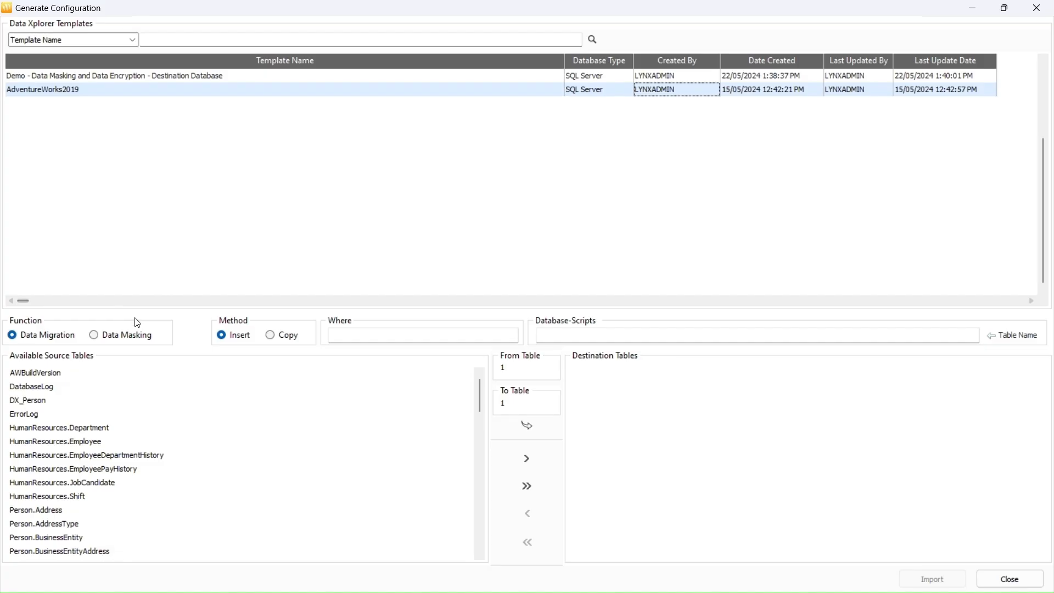
left_click(103, 339)
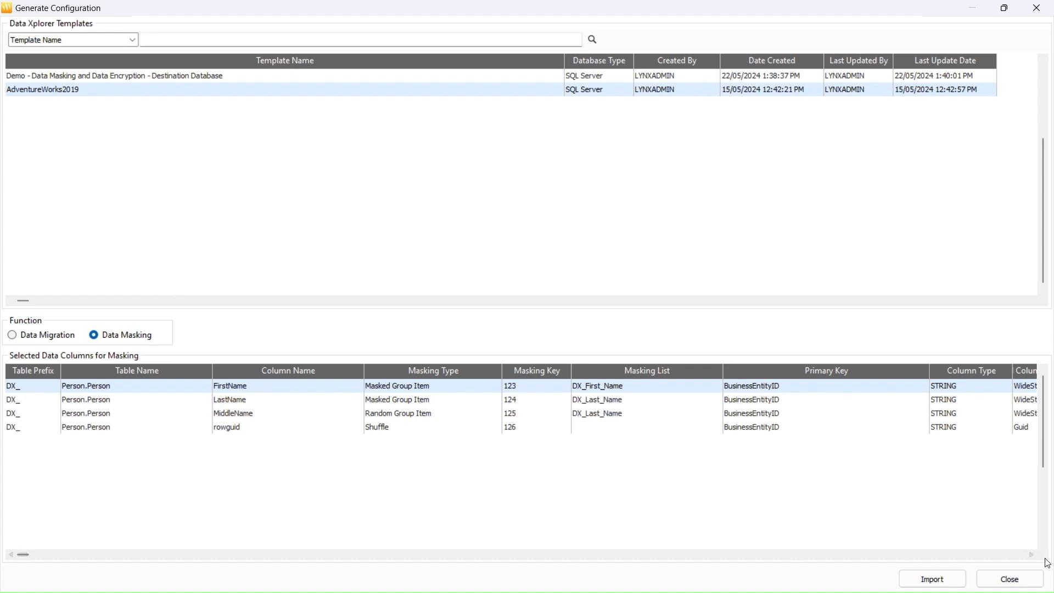
left_click(945, 578)
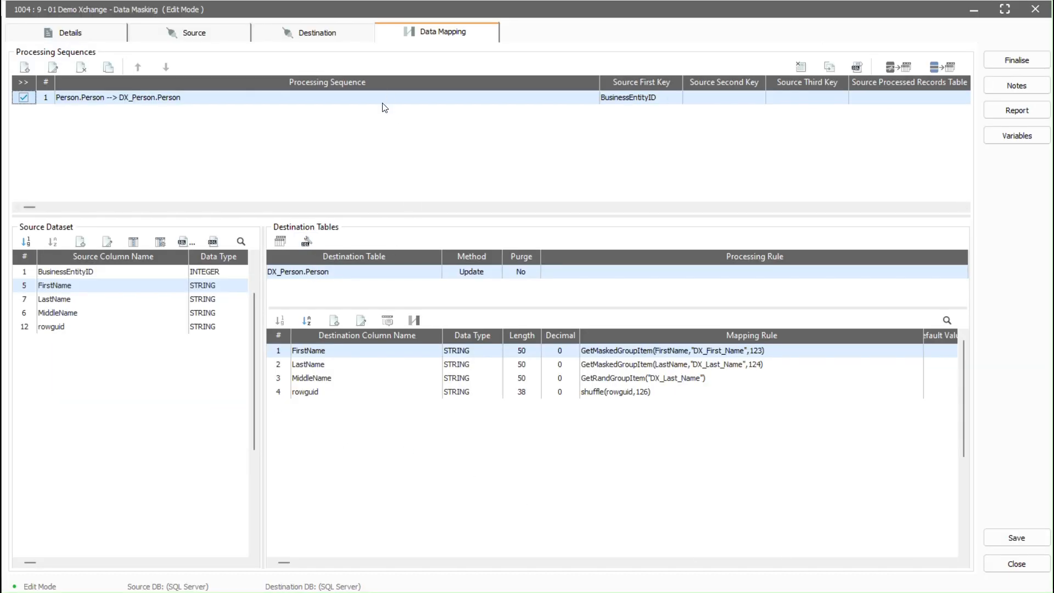
Change the processing sequence's name to Person.Person --> DX_Person
double_click(138, 97)
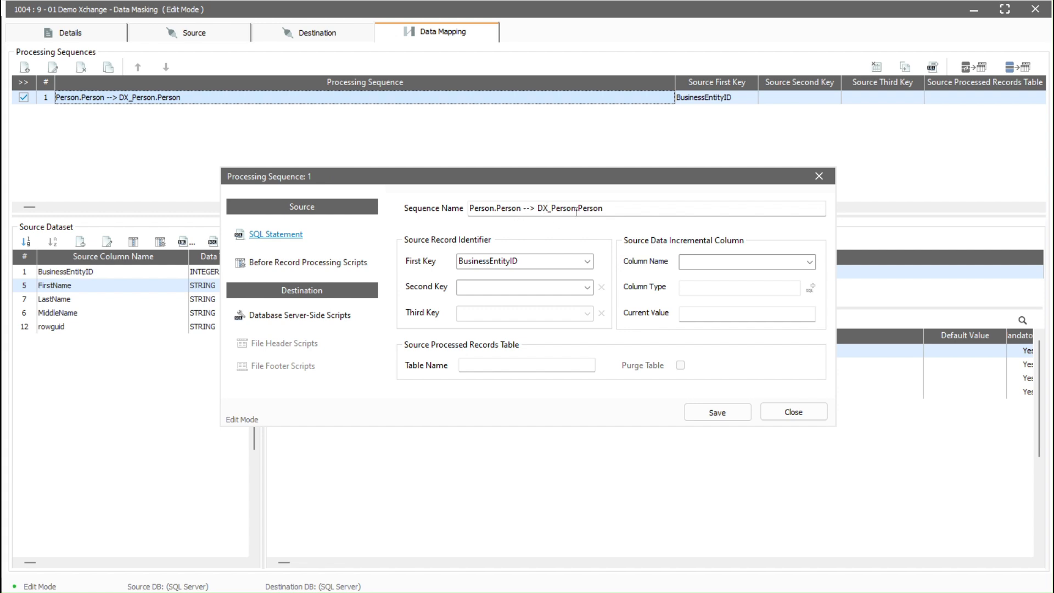
left_click_drag(575, 209, 599, 208)
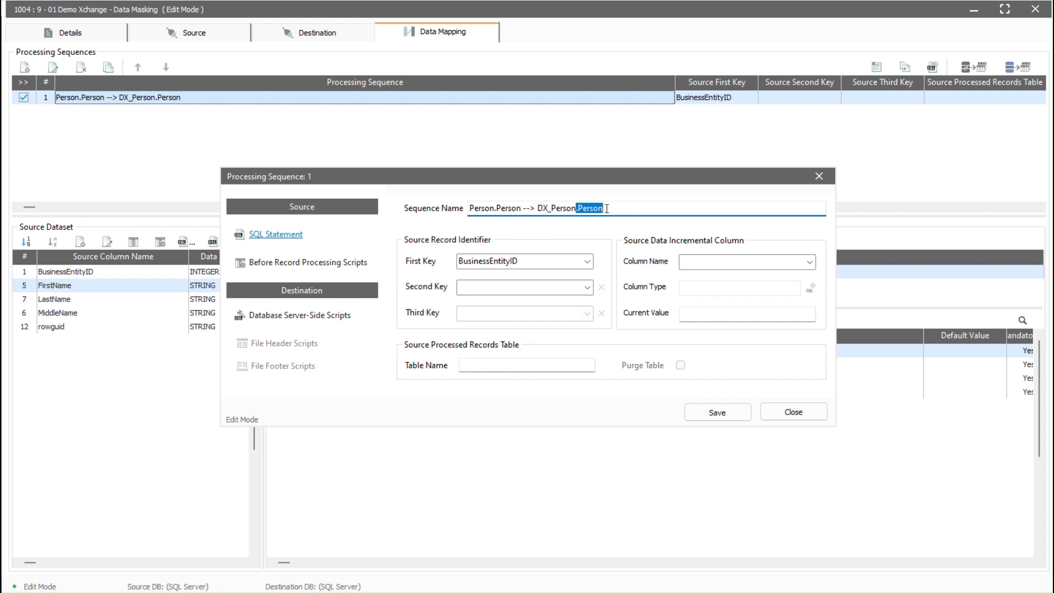
key("BackSpace")
Validate and save the sequence's source SQL statement, then save the processing sequence
left_click(305, 235)
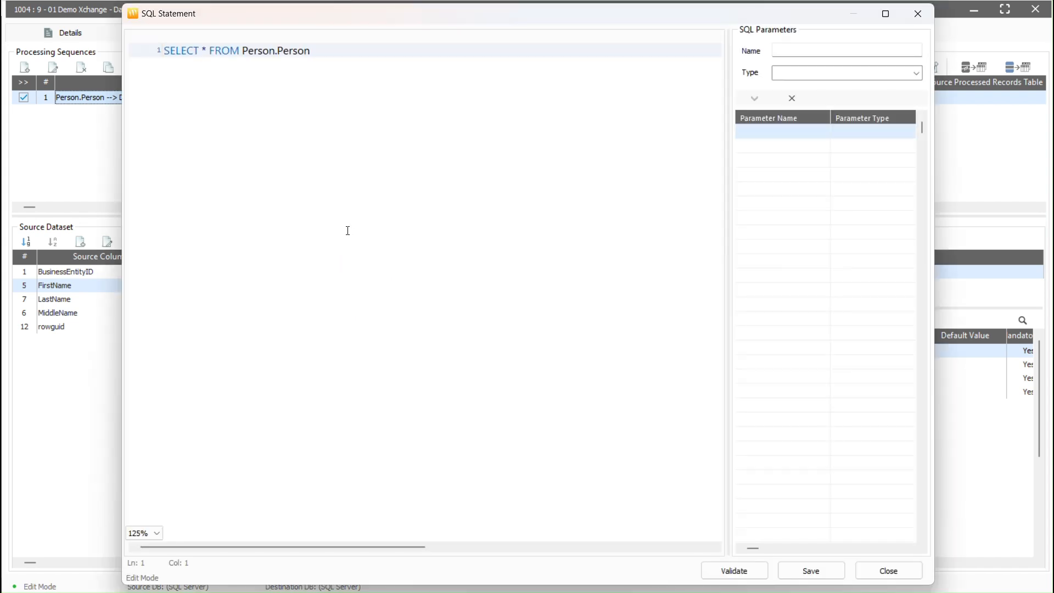
left_click(725, 568)
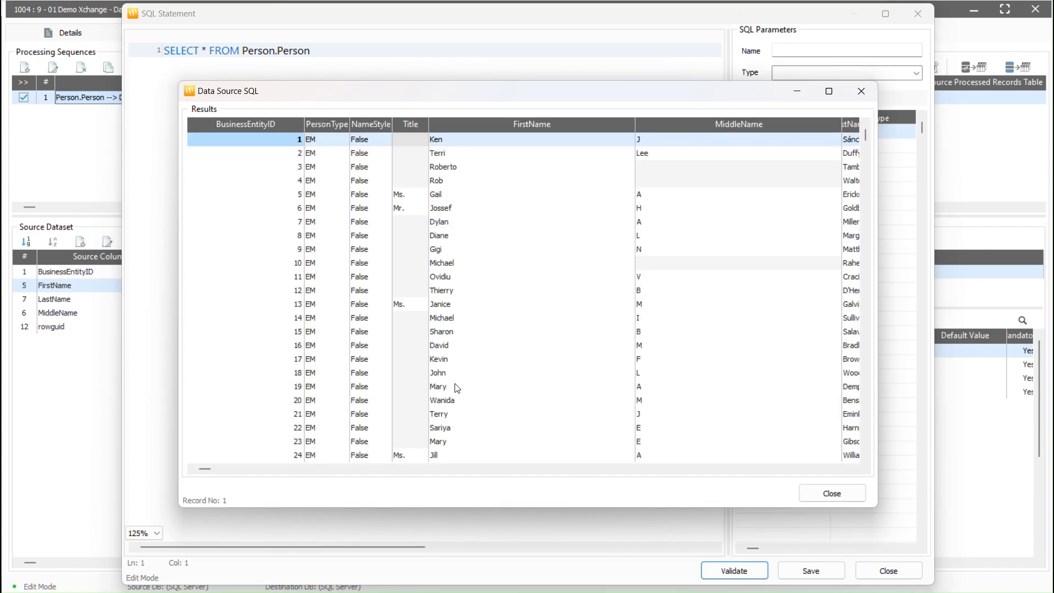
left_click(833, 493)
left_click(828, 568)
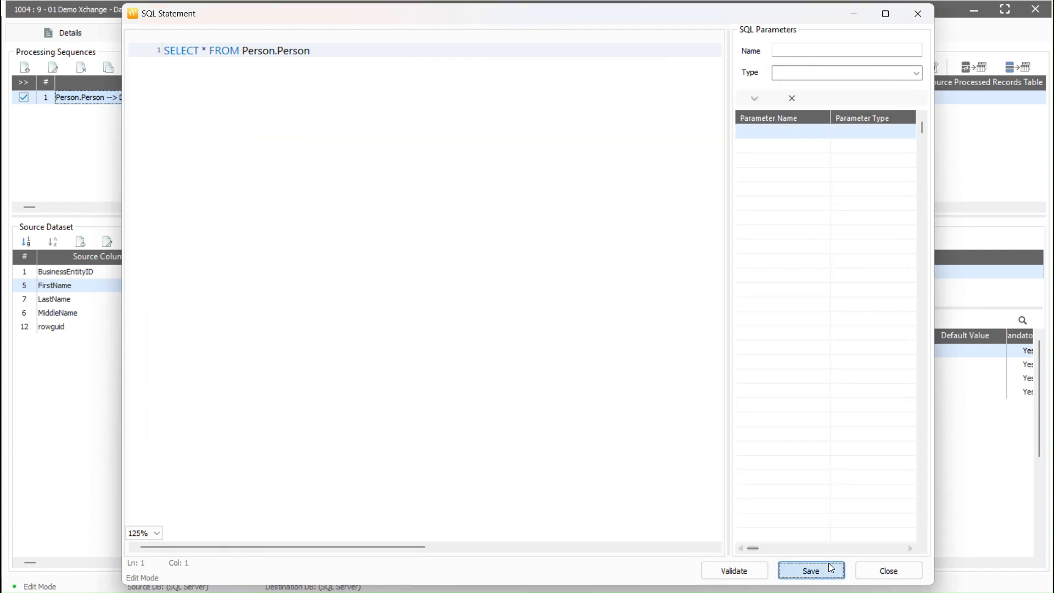
left_click(717, 412)
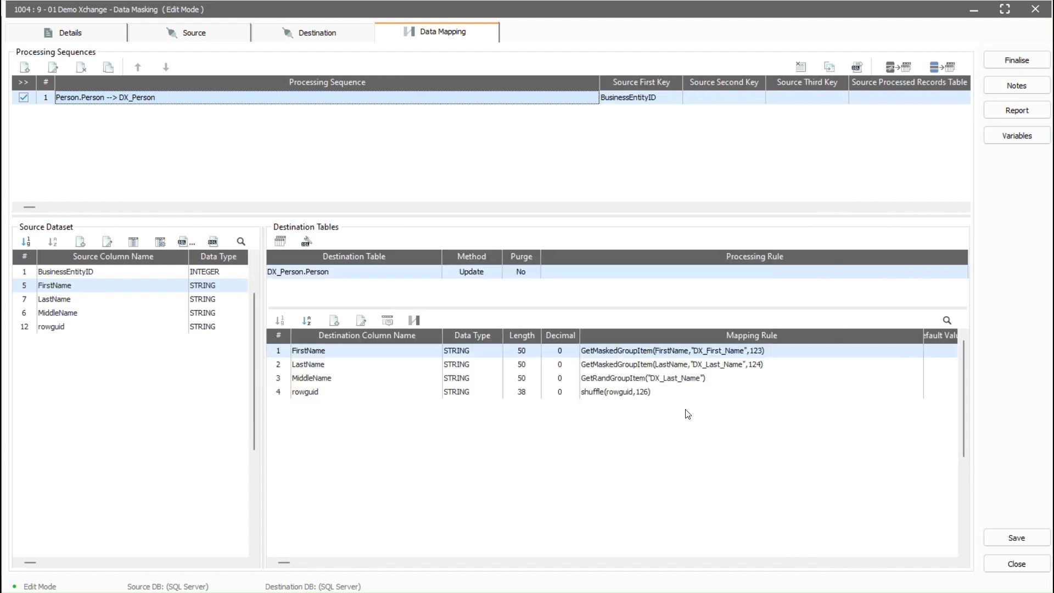
Change the destination table to DX_Person with BUSINESSENTITYID as first key, and save it without regenerating the destination columns
double_click(311, 273)
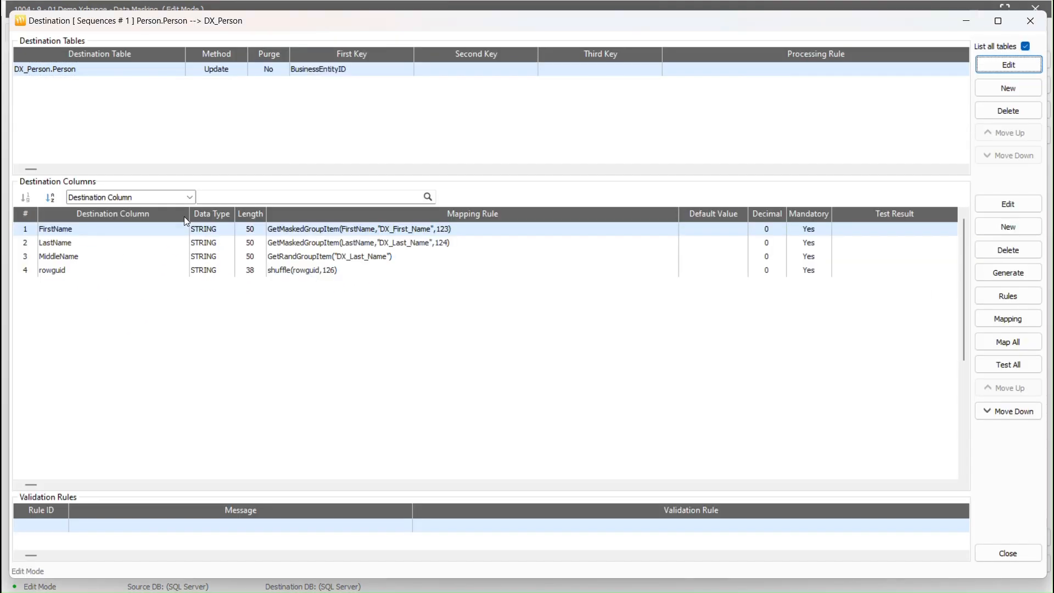
double_click(326, 76)
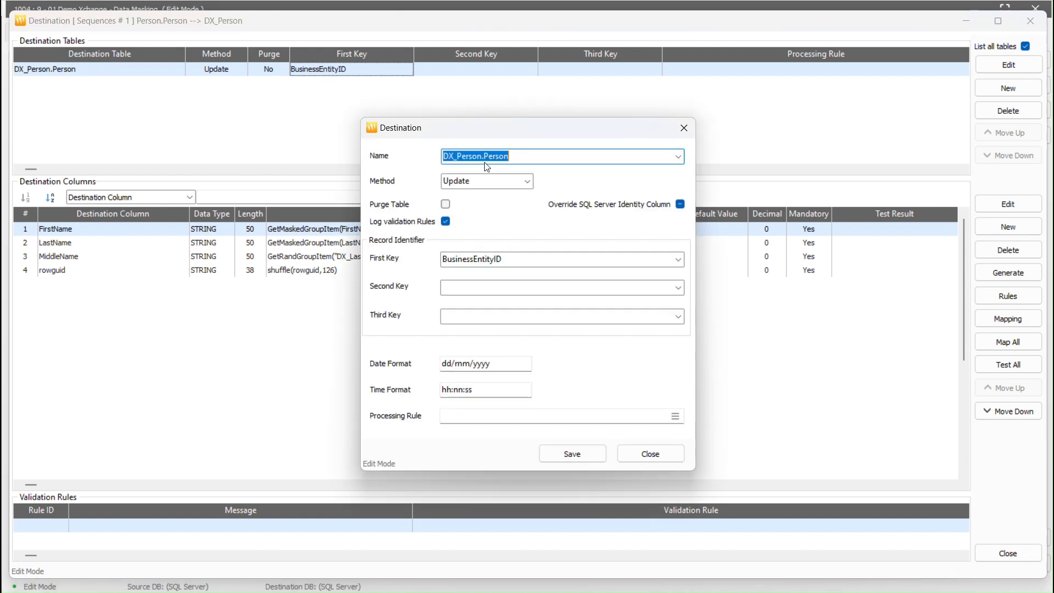
left_click_drag(481, 156, 519, 153)
key("Delete")
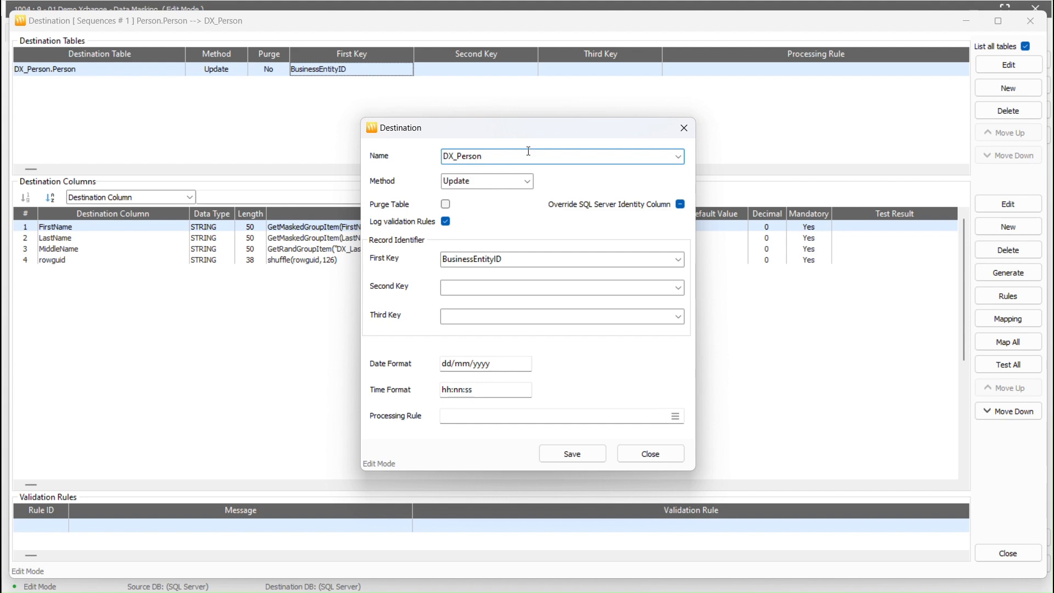
left_click(679, 261)
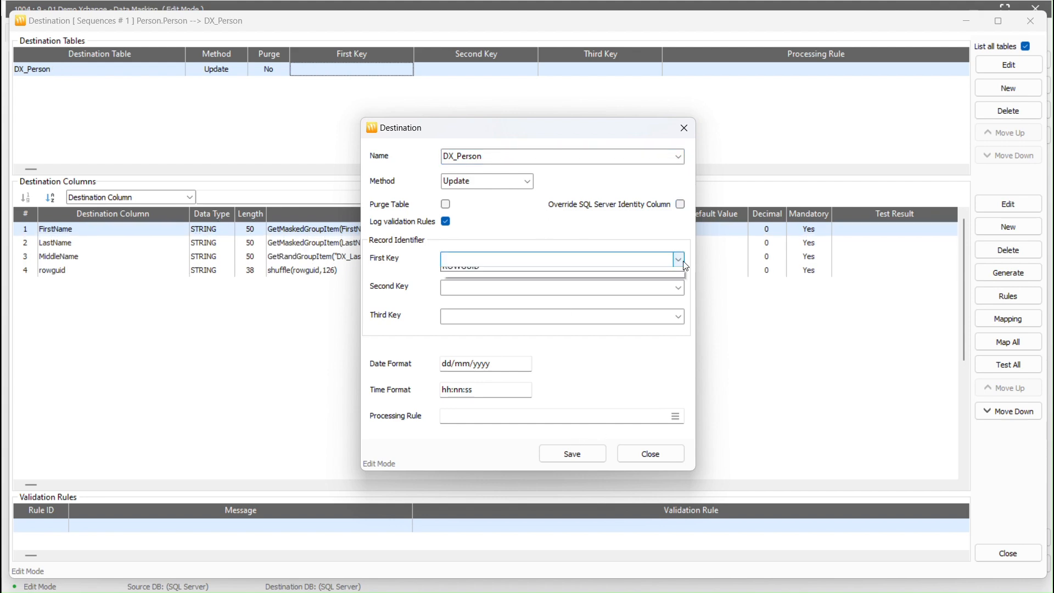
left_click(659, 273)
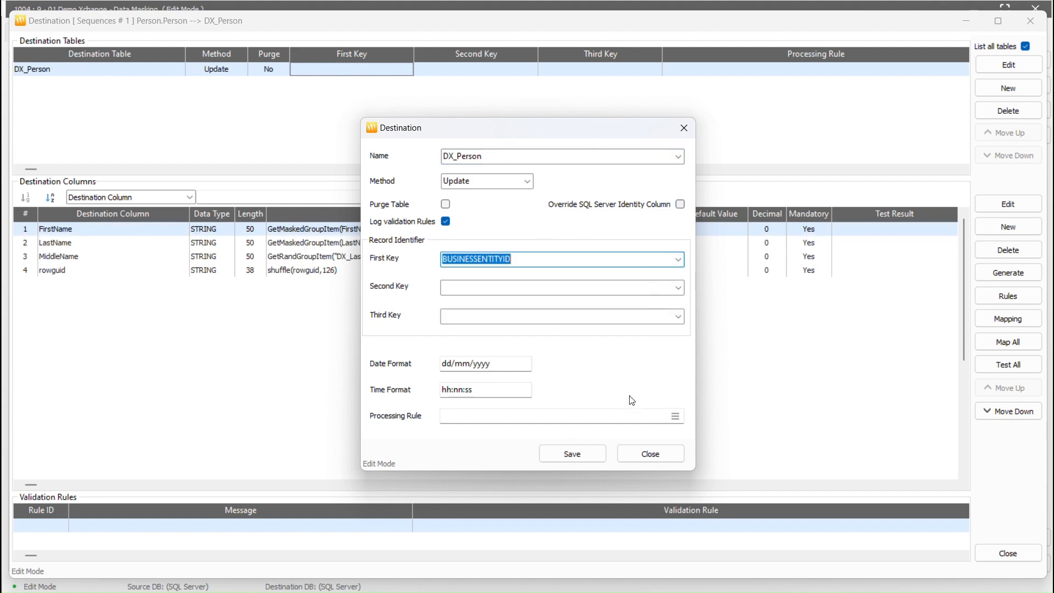
left_click(574, 459)
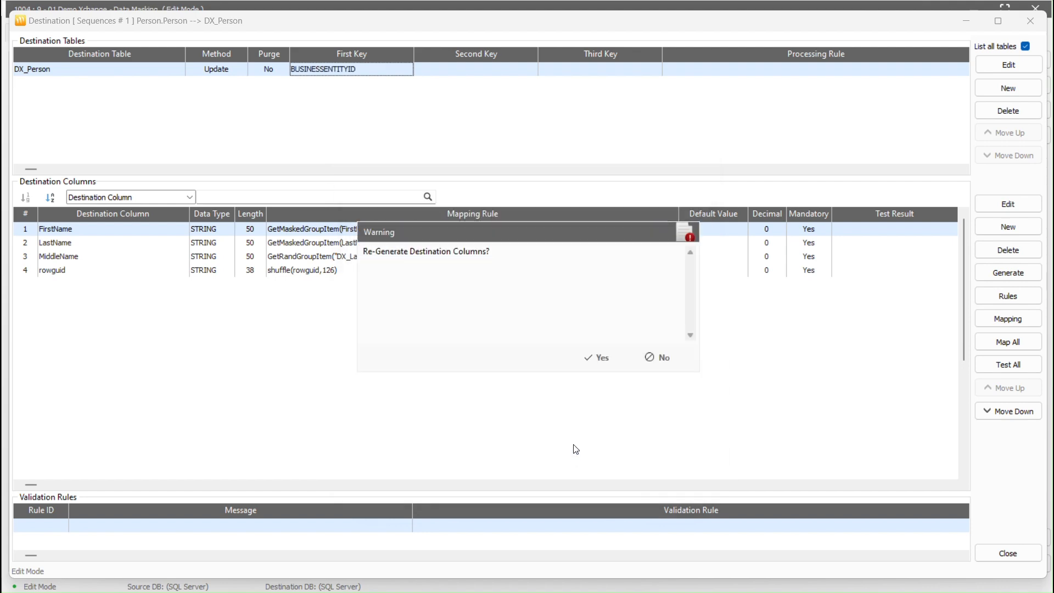
left_click(654, 358)
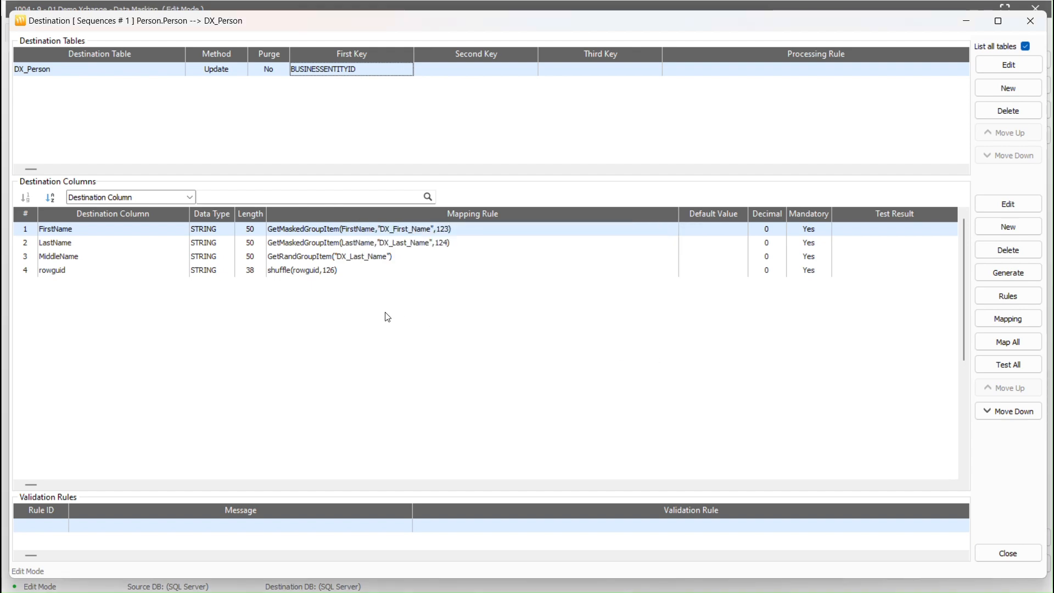
Replace DX_First_Name in the FirstName column's mapping rule with the FIRSTNAME business group
double_click(373, 229)
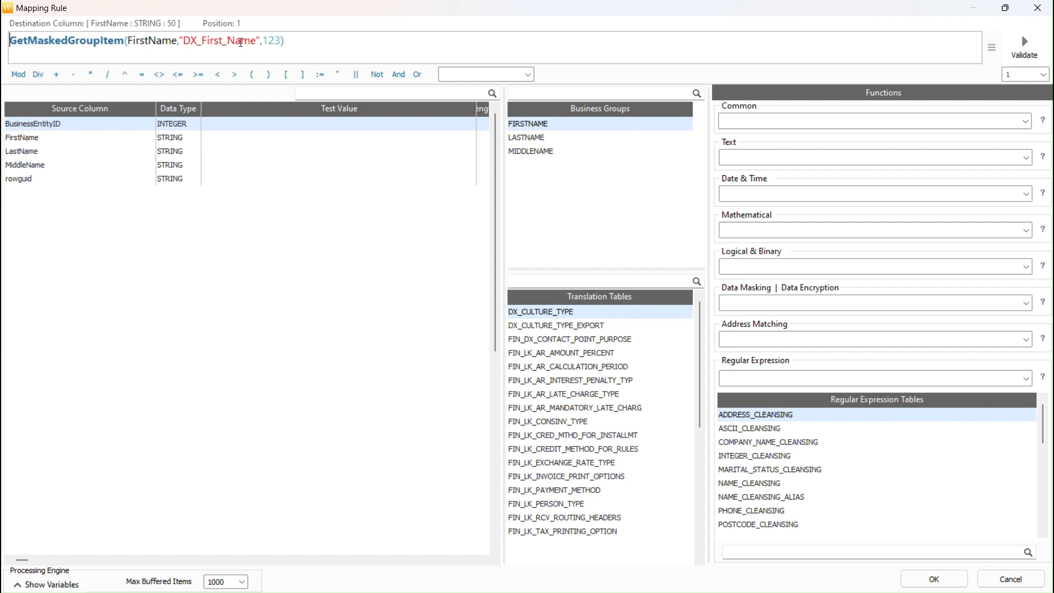
left_click(241, 42)
double_click(241, 42)
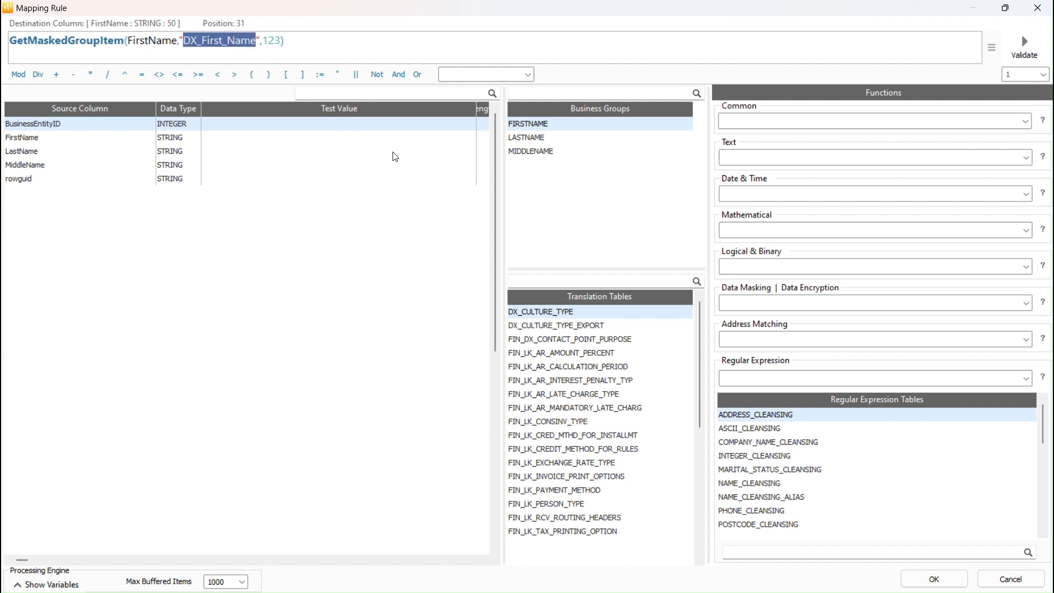
left_click(523, 124)
double_click(522, 124)
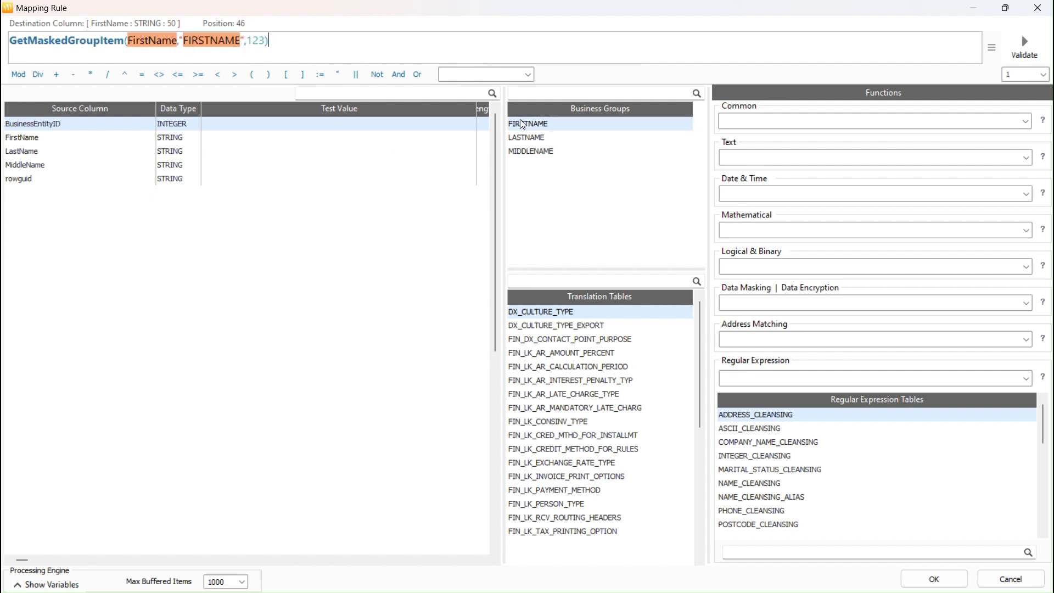
Enter a sample first name as the test value of the FirstName source column
left_click(220, 142)
right_click(221, 145)
left_click(244, 151)
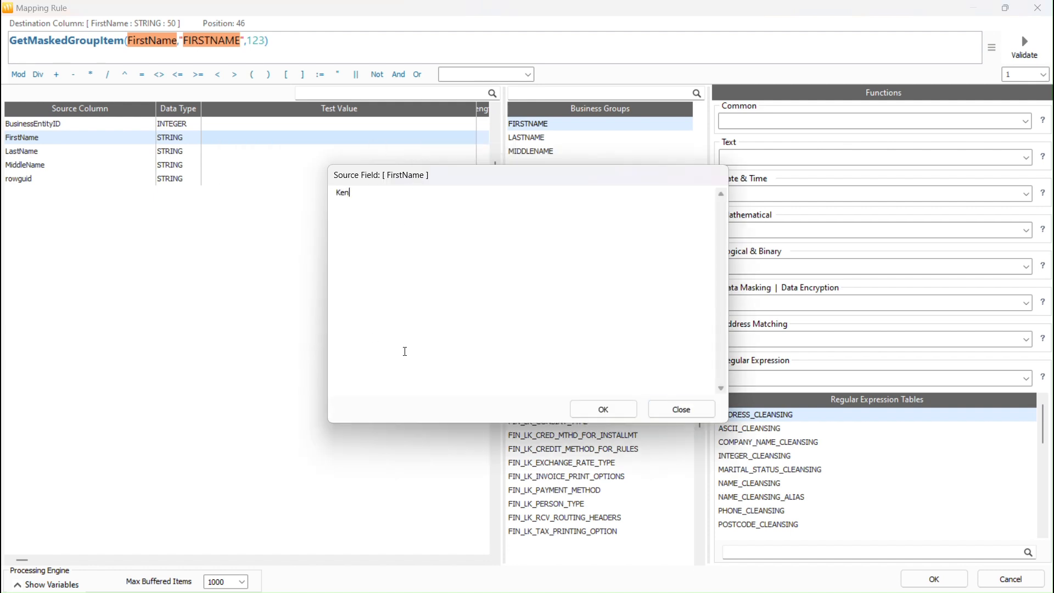
left_click(604, 409)
left_click(241, 152)
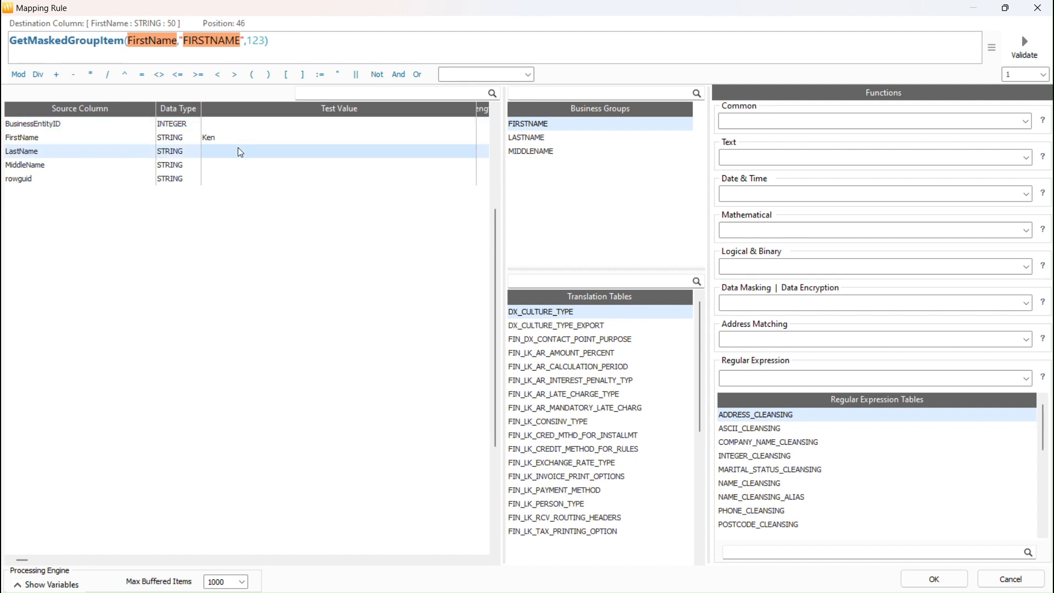
Validate the FirstName column's mapping rule with the sample first name, close the test result and save the rule
left_click(226, 142)
left_click(1025, 46)
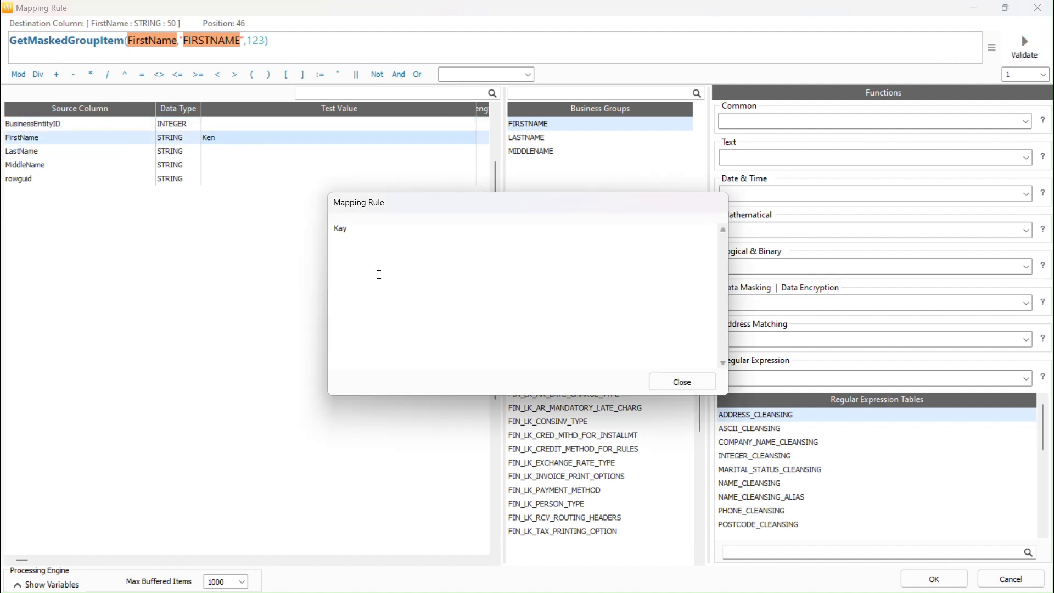
left_click_drag(376, 240, 313, 238)
left_click(685, 386)
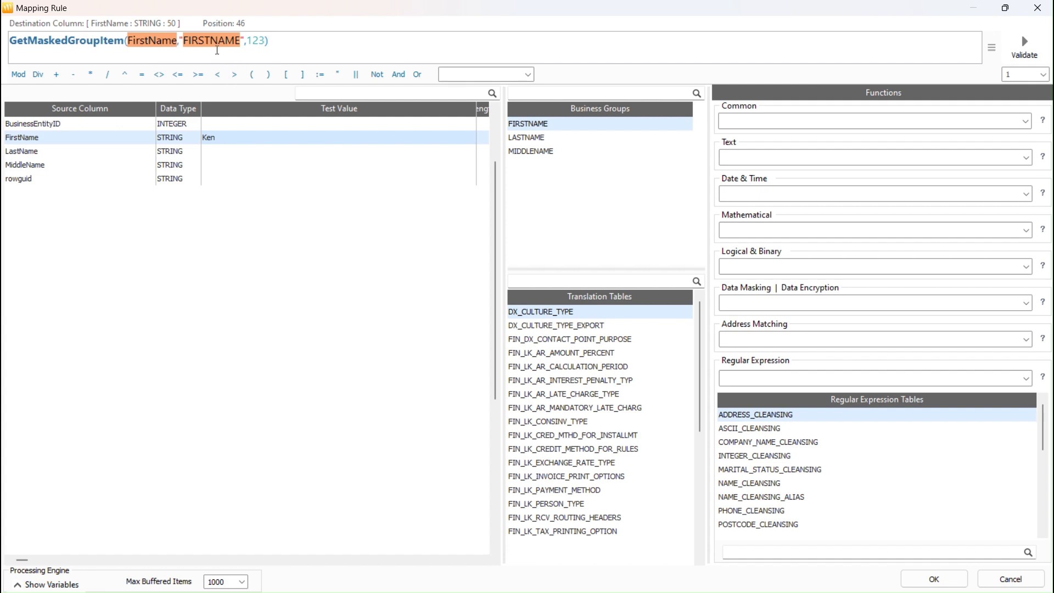
left_click(927, 580)
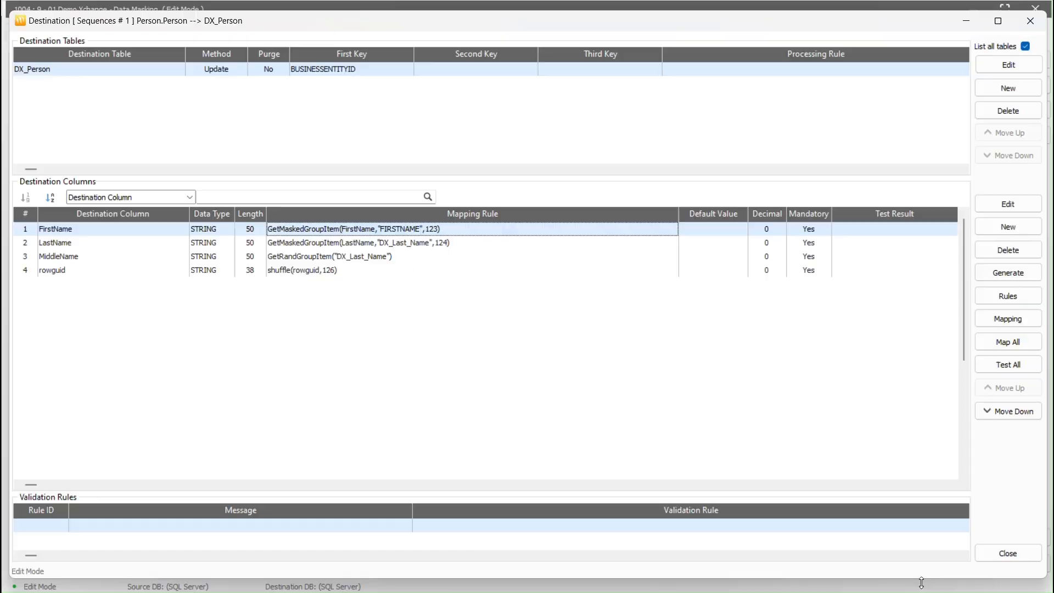
Replace DX_Last_Name in the LastName destination column's mapping rule with the LASTNAME business group
double_click(338, 242)
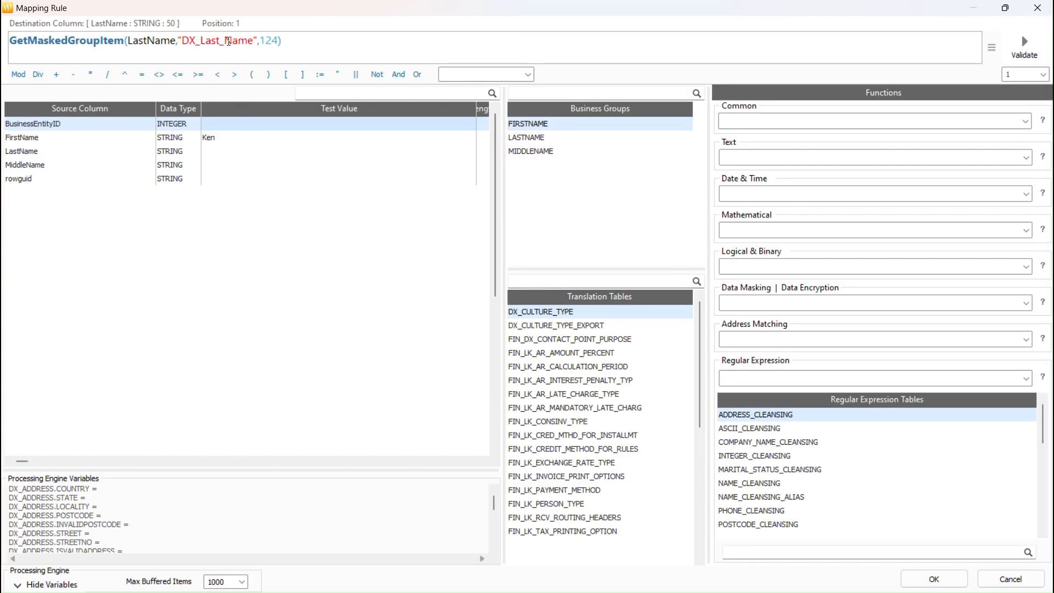
double_click(229, 43)
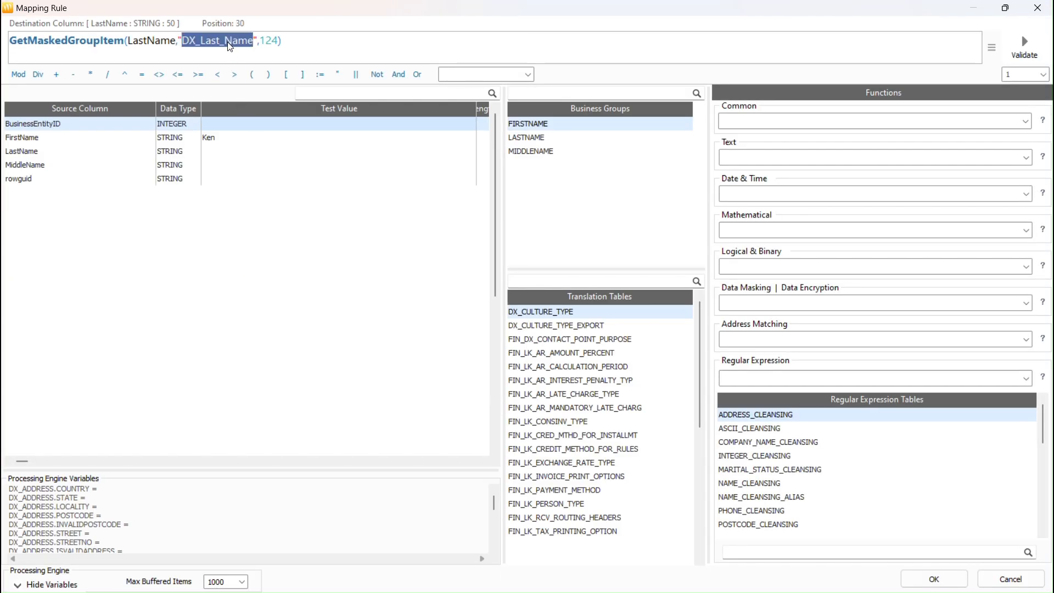
double_click(549, 139)
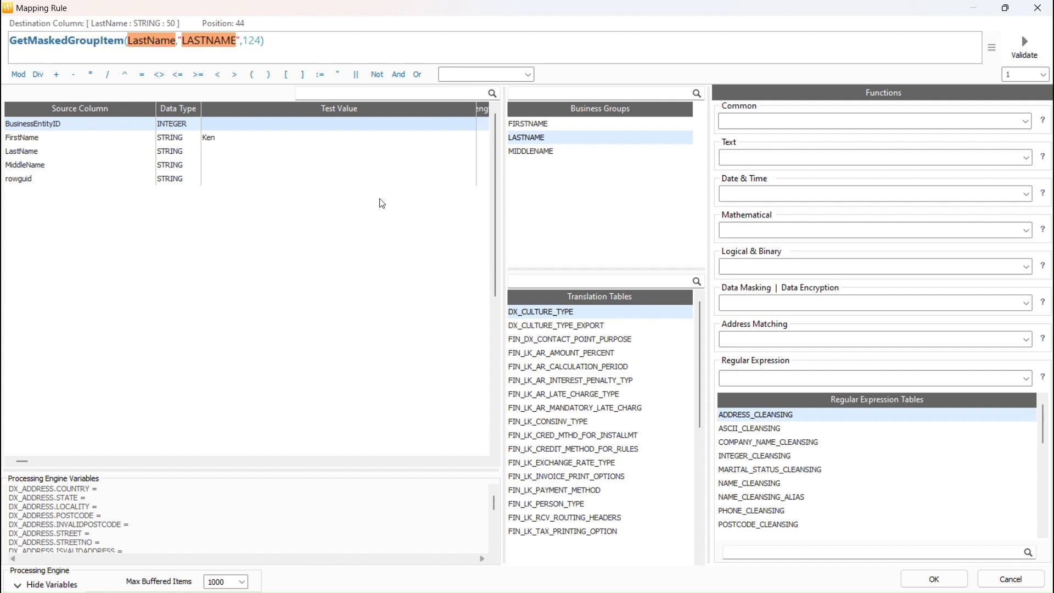
Enter a sample last name as the test value of the LastName source column
right_click(211, 154)
left_click(231, 160)
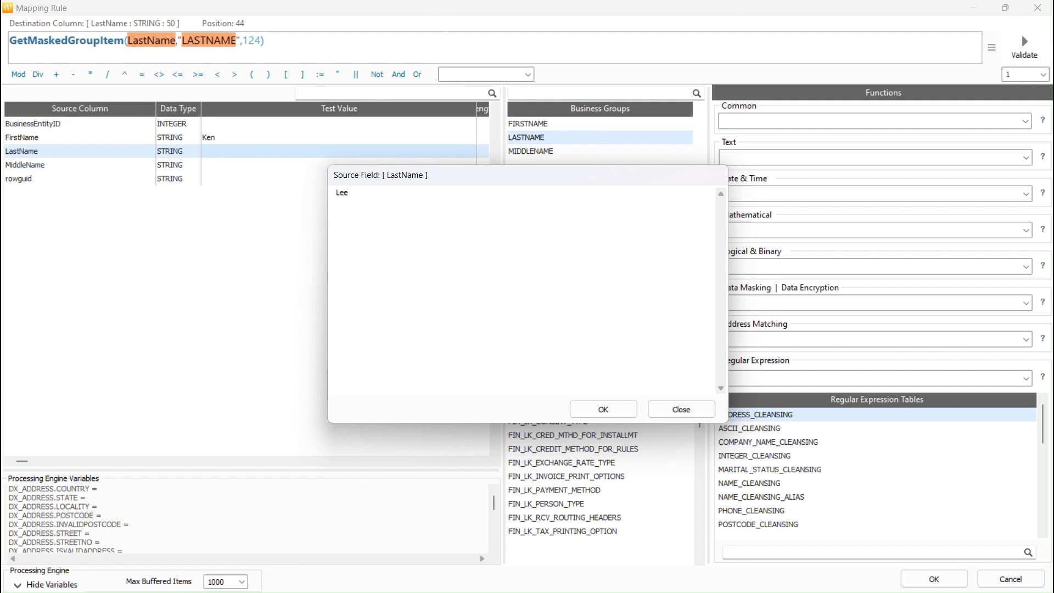
type("Lee")
left_click(604, 409)
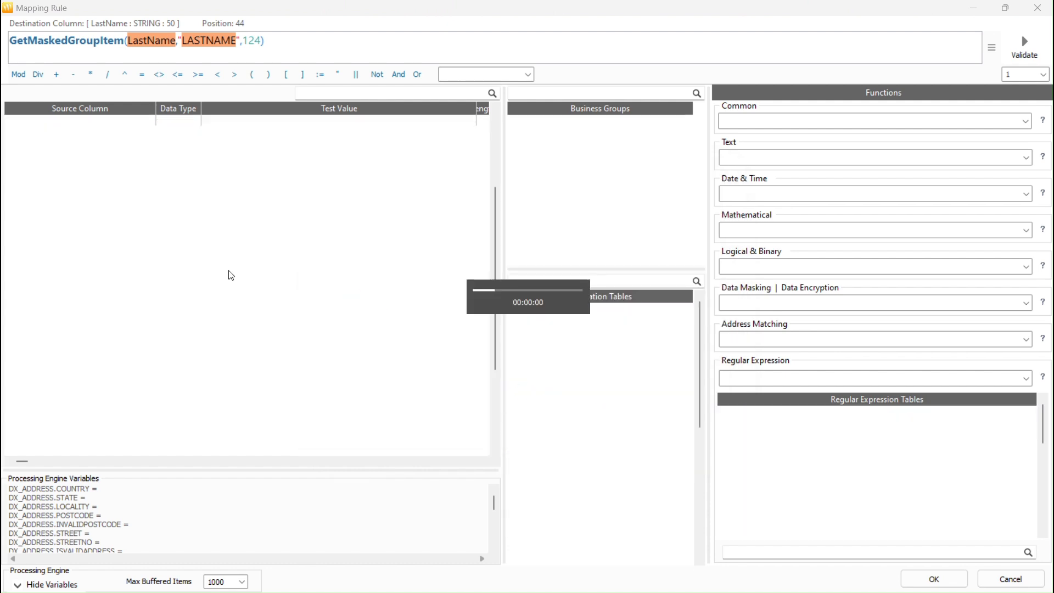
Validate the LastName column's mapping rule against the sample last name, close the result and save the rule
left_click(1022, 51)
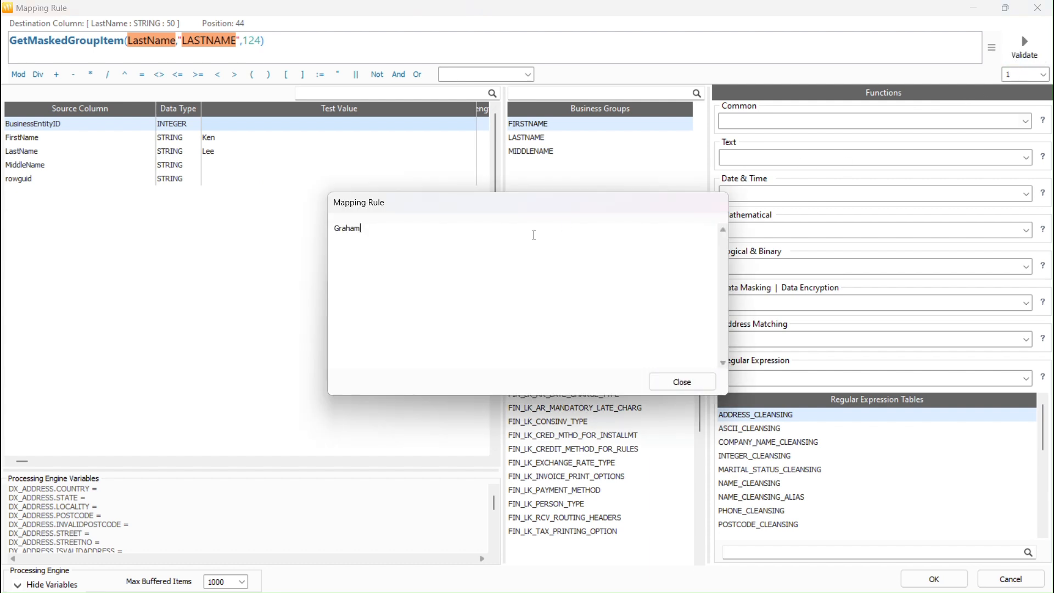
left_click_drag(364, 233, 322, 234)
left_click(703, 385)
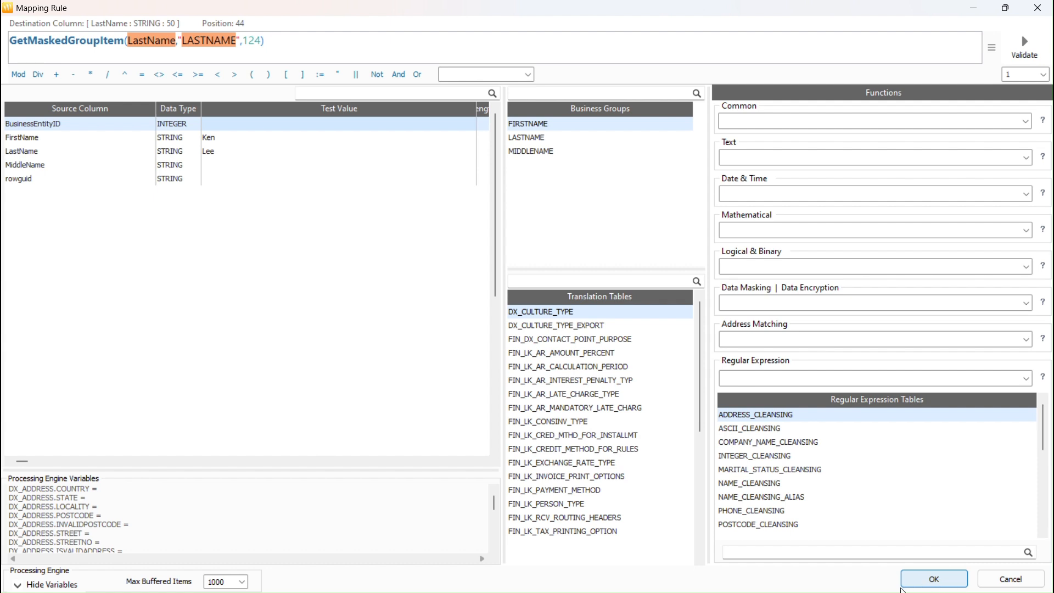
left_click(915, 586)
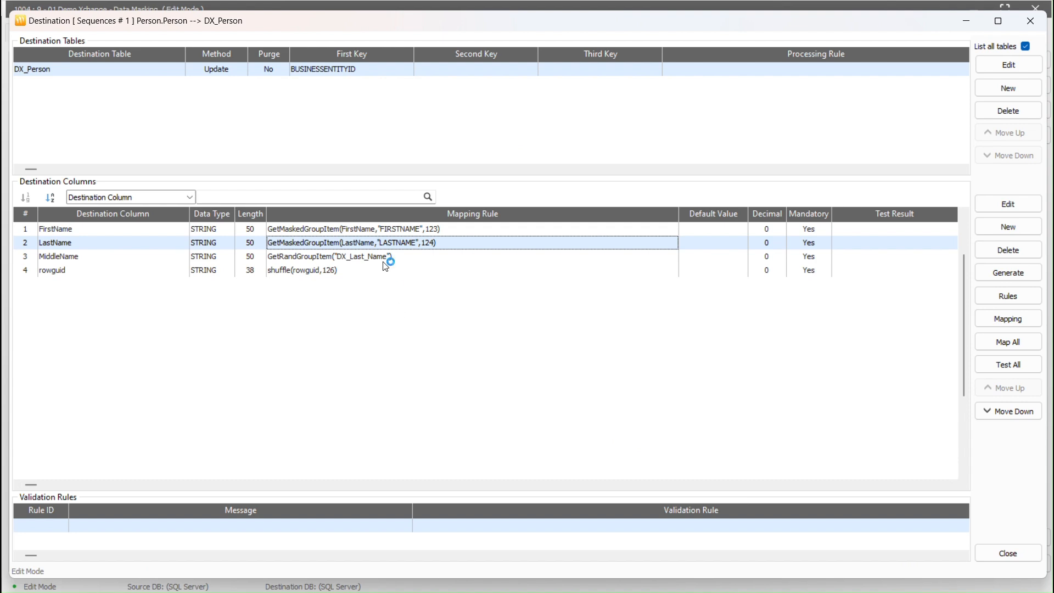
Replace DX_Last_Name in the MiddleName destination column's mapping rule with the MIDDLENAME business group
left_click(384, 257)
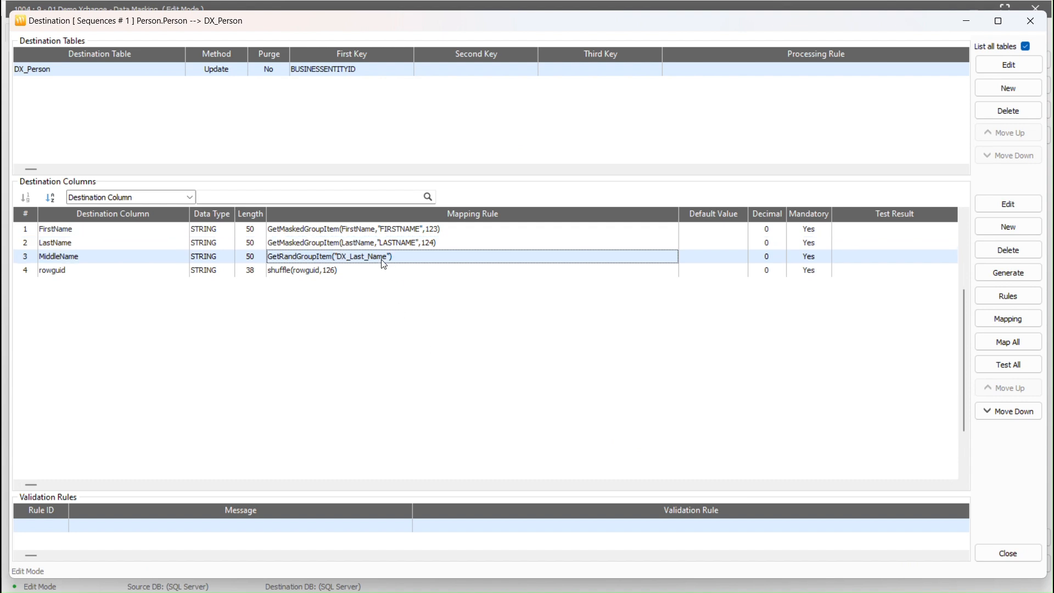
double_click(383, 261)
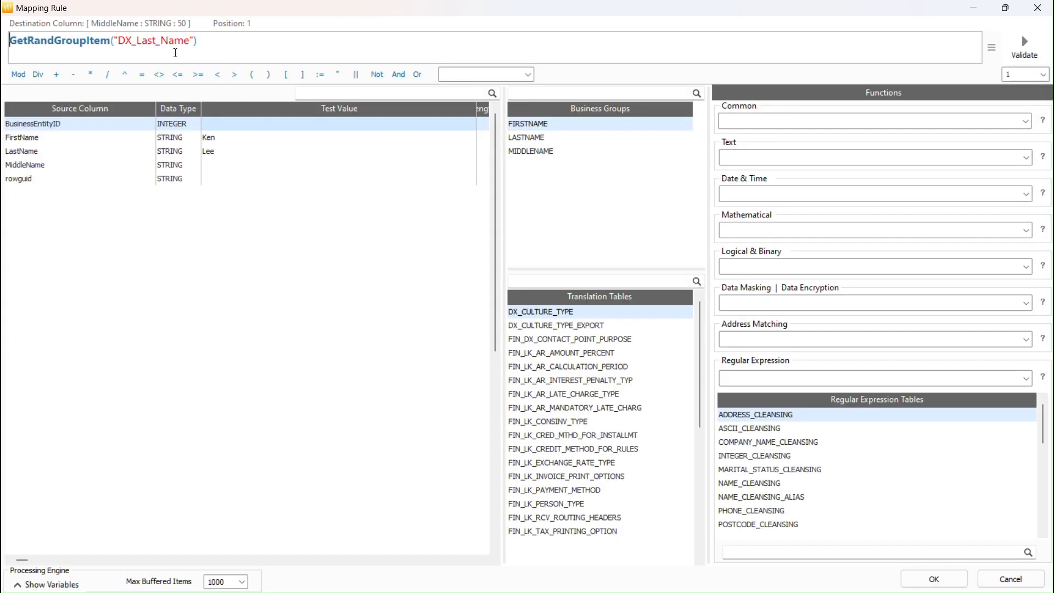
double_click(174, 41)
double_click(542, 150)
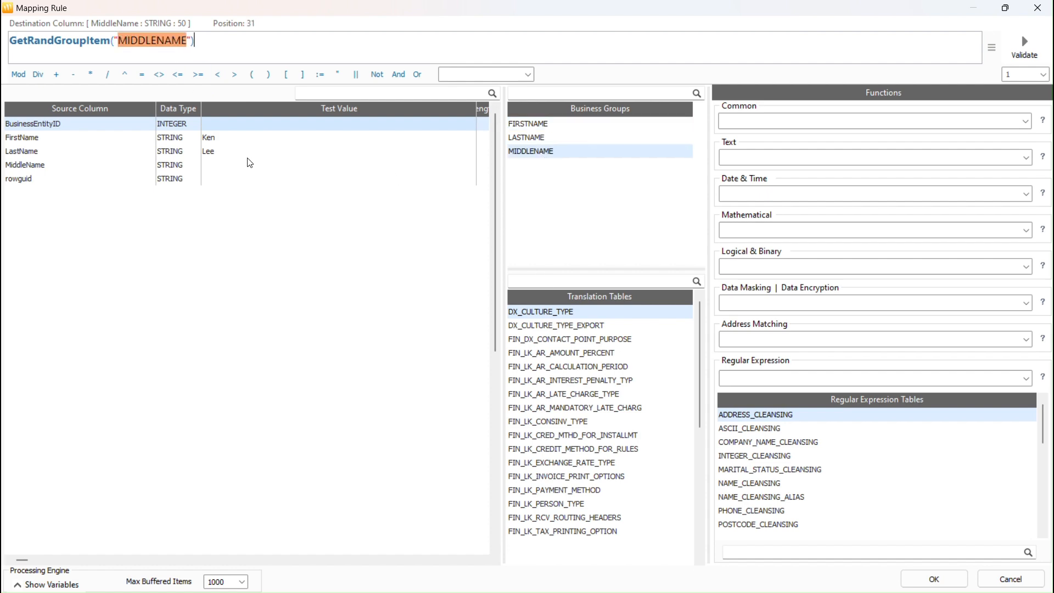
Enter a sample middle initial as the test value of the MiddleName source column
right_click(208, 164)
left_click(236, 174)
type("W")
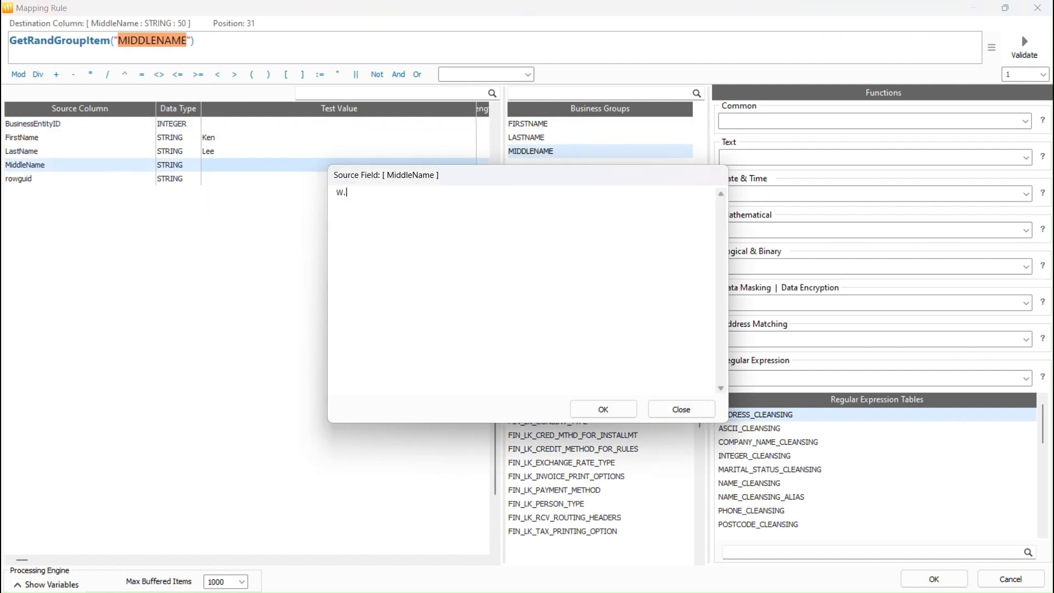
type(".")
left_click(603, 409)
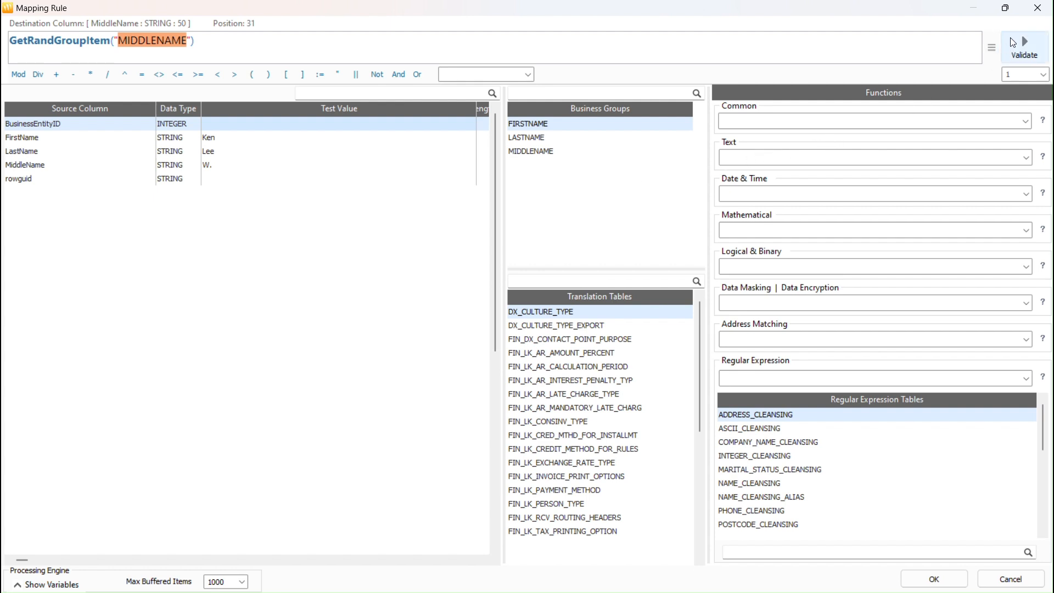
Validate the MiddleName column's random group item rule, close the test result and save the rule
left_click(1013, 42)
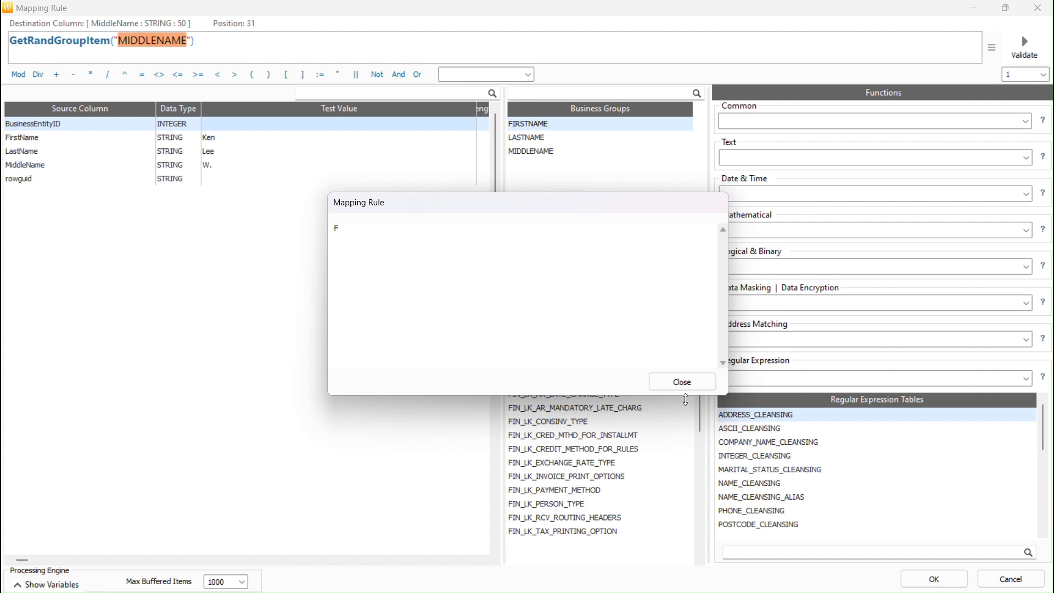
left_click(684, 383)
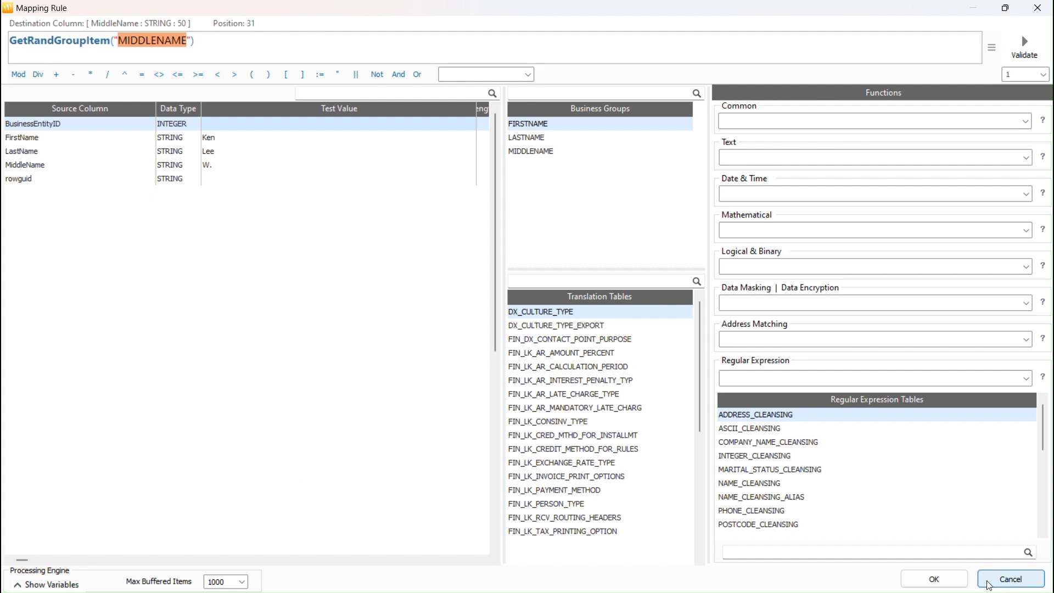
left_click(945, 579)
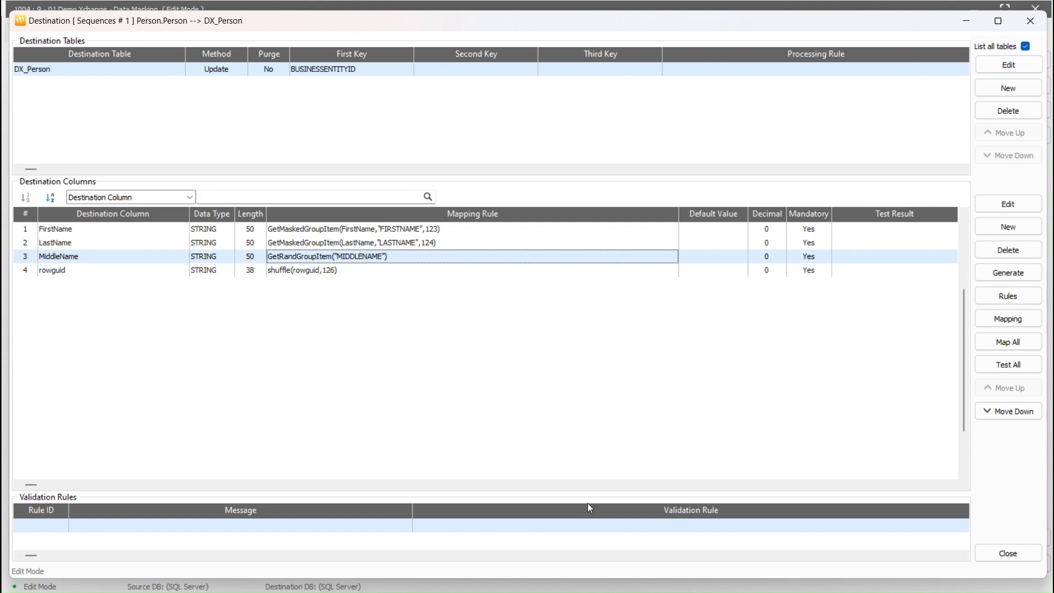
Open the rowguid column's shuffle mapping rule and paste the copied GUID as the rowguid source column's test value
double_click(350, 274)
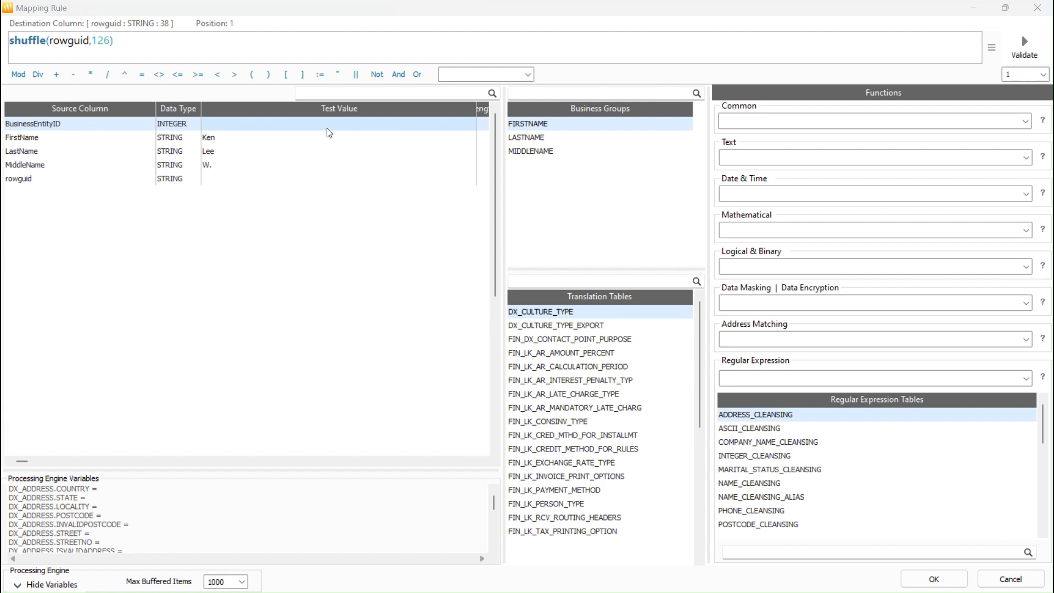
left_click(229, 185)
right_click(230, 187)
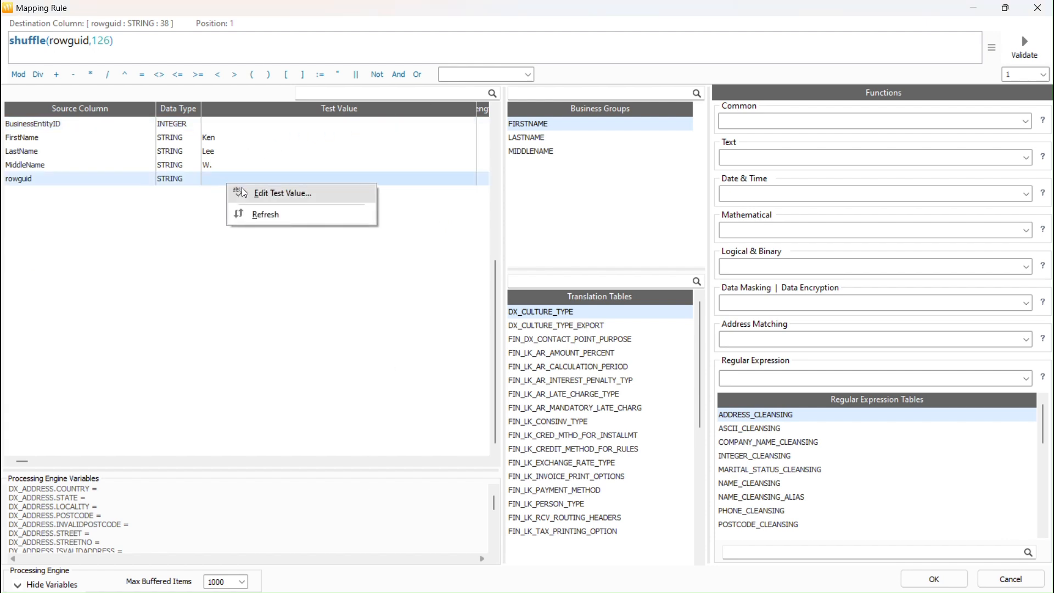
left_click(244, 192)
key("ctrl+v")
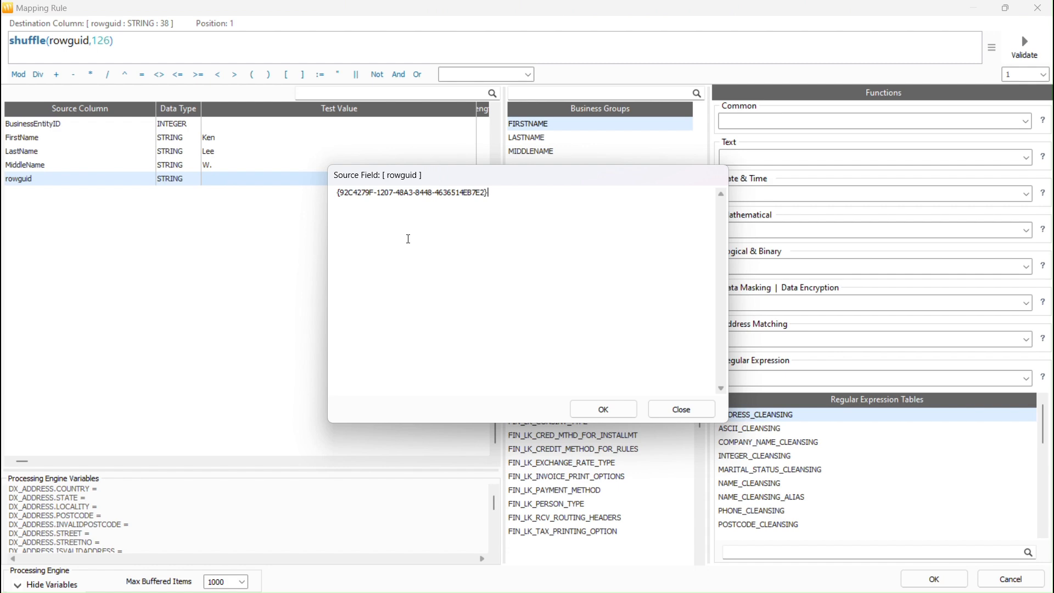
left_click(615, 417)
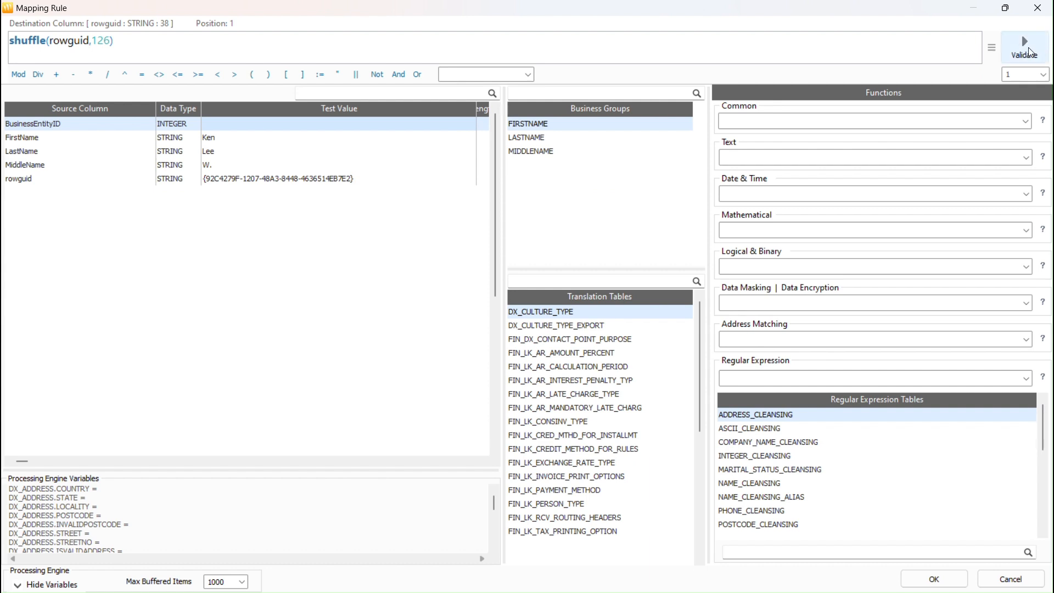
Validate the rowguid shuffle rule with the sample GUID, close the result and save the rule
left_click(1028, 47)
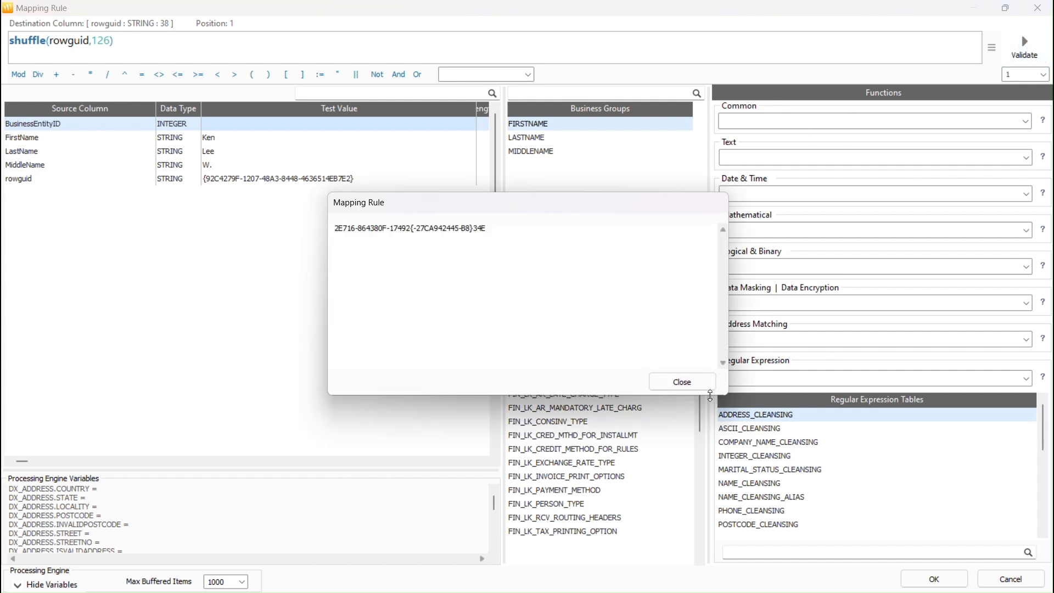
left_click(683, 382)
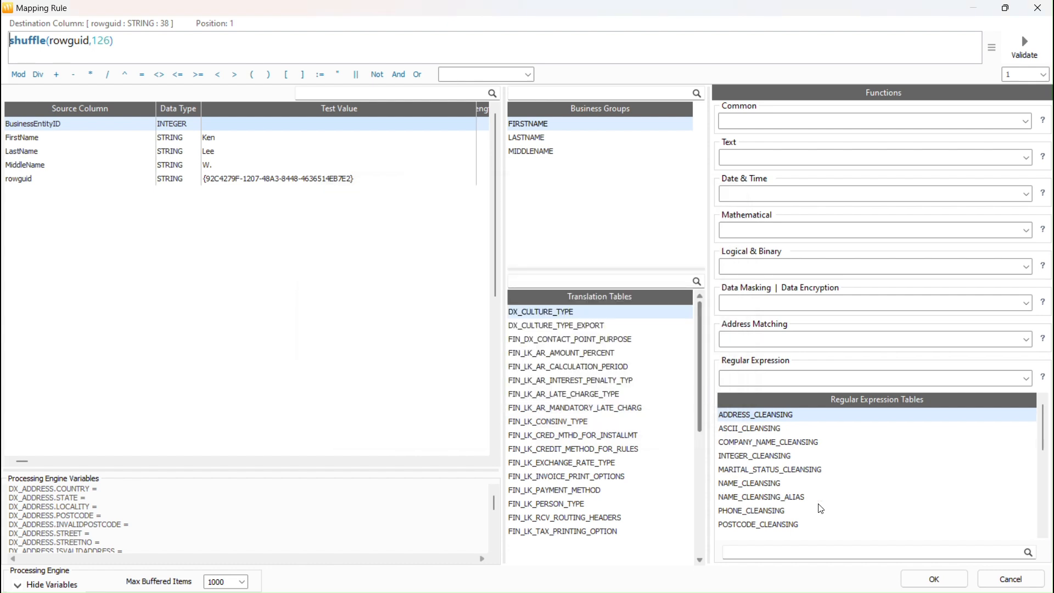
left_click(926, 577)
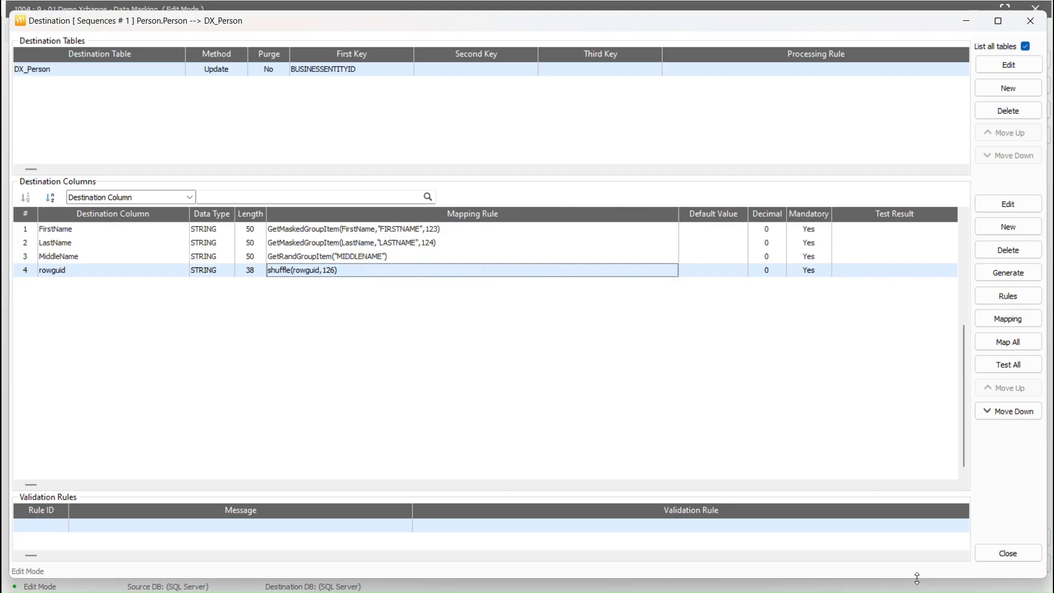
Close the Person.Person to DX_Person destination settings and finalise the data masking template as read-only
left_click(1008, 553)
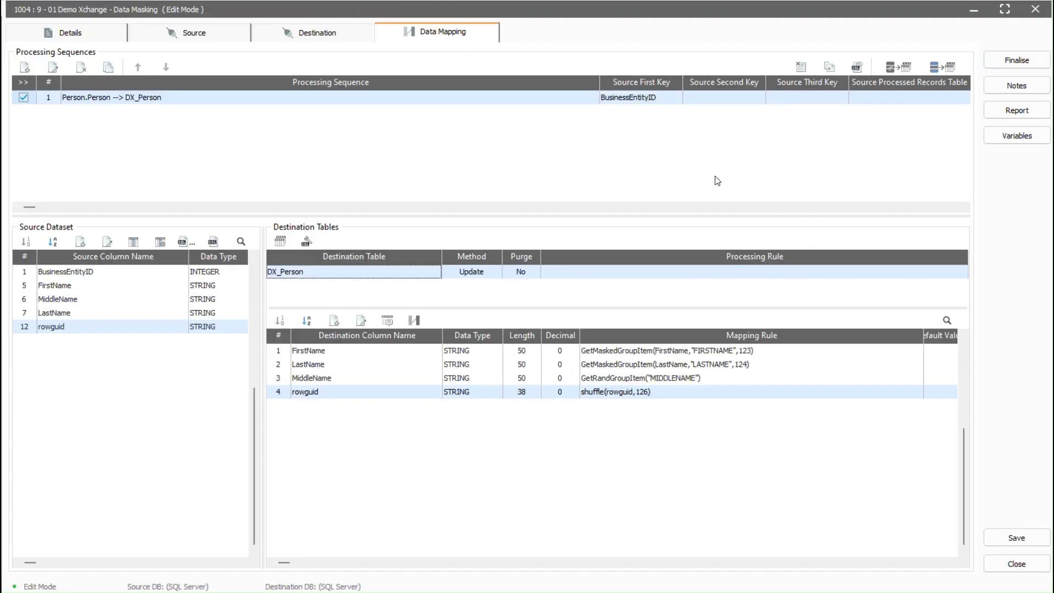
left_click(1000, 65)
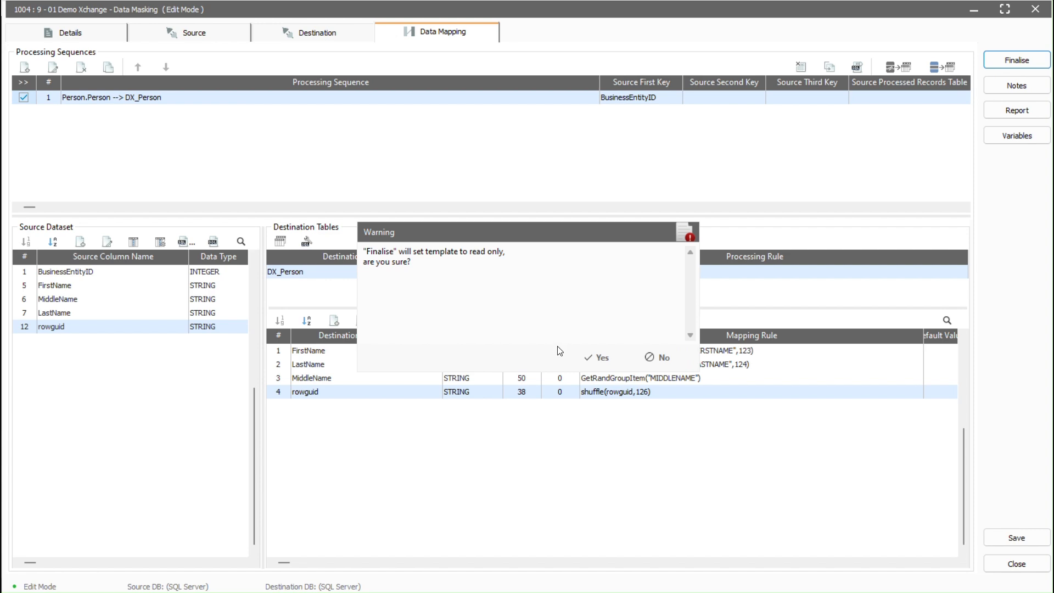
left_click(597, 357)
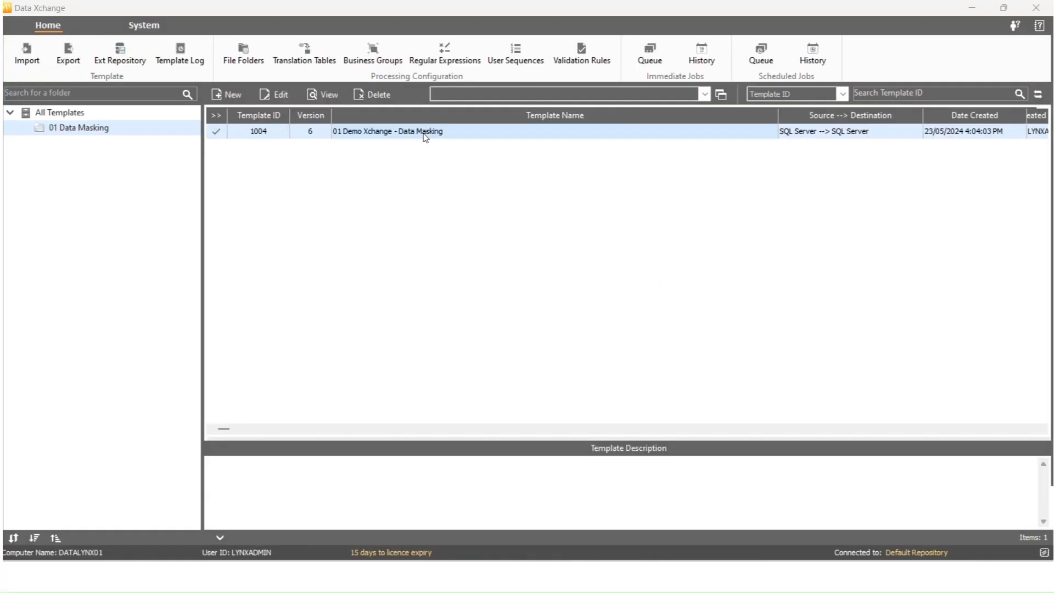
Open the finalised 01 Demo Xchange - Data Masking template, submit it as an immediate job with priority 5, and refresh the job queue
left_click(423, 133)
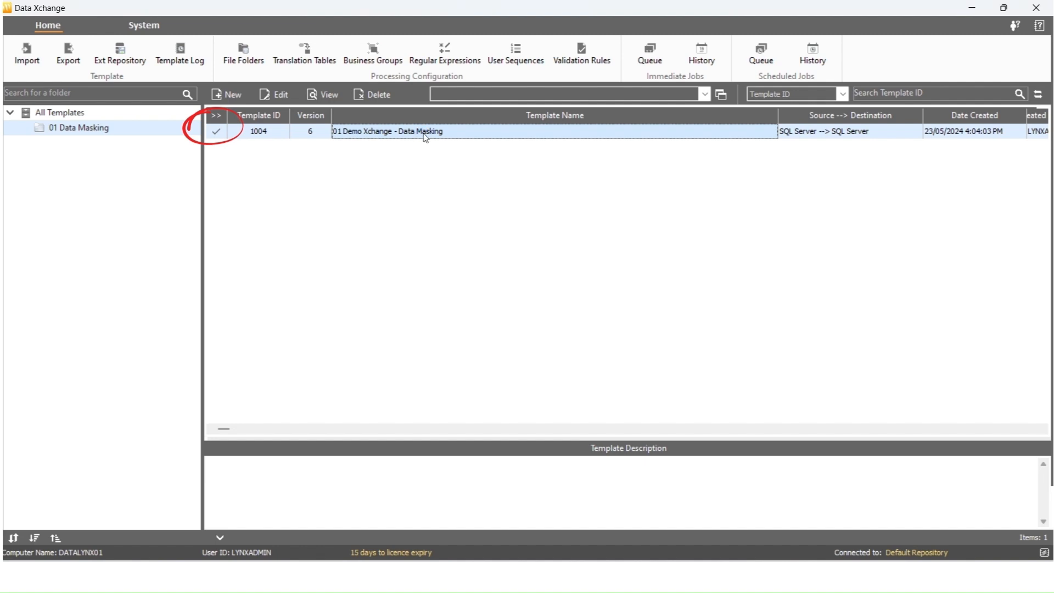
double_click(425, 137)
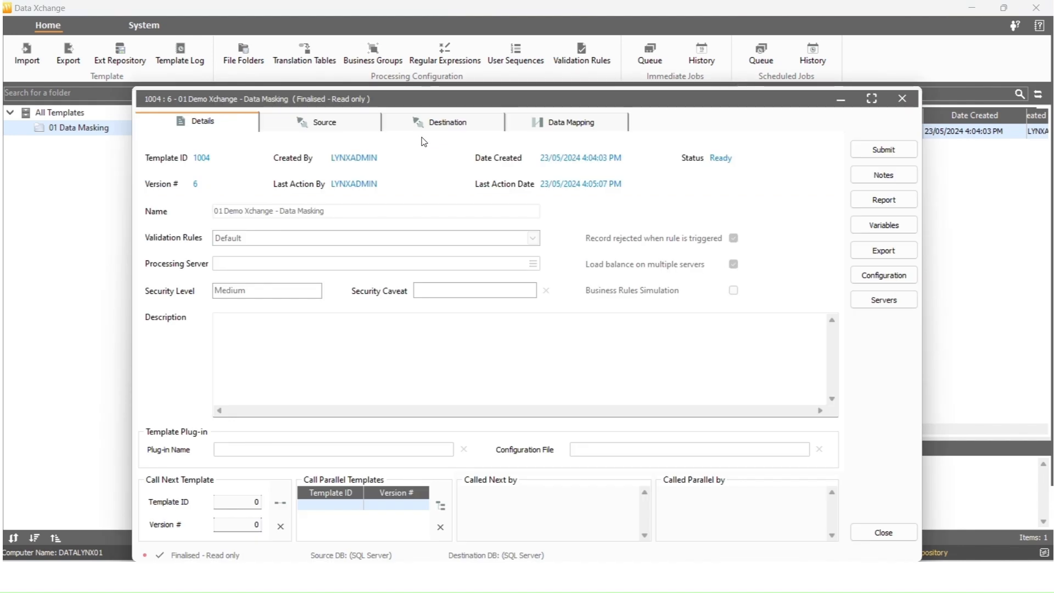
left_click(873, 99)
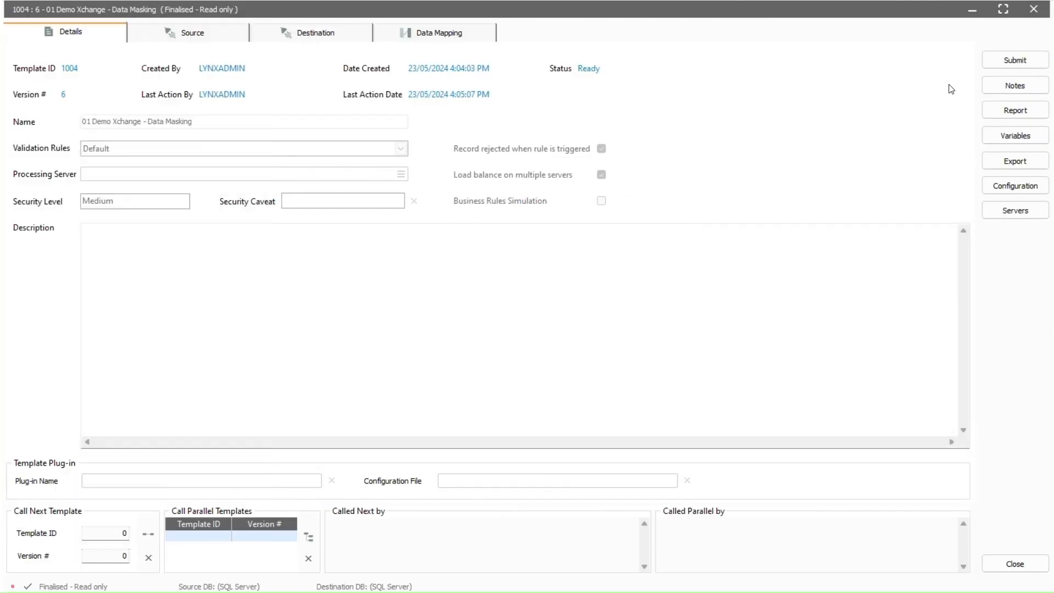
left_click(1002, 63)
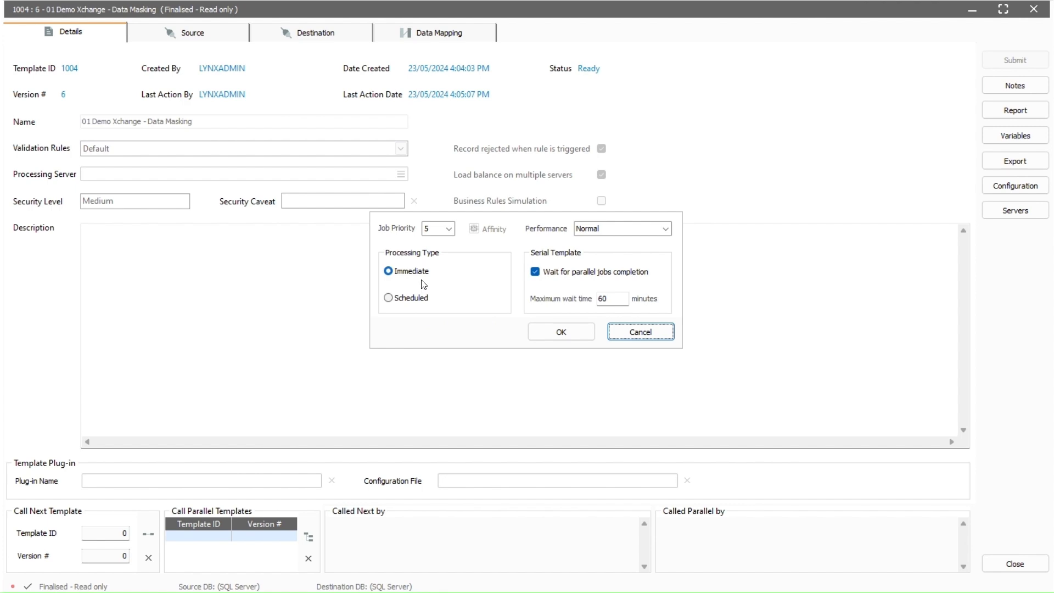
left_click(551, 332)
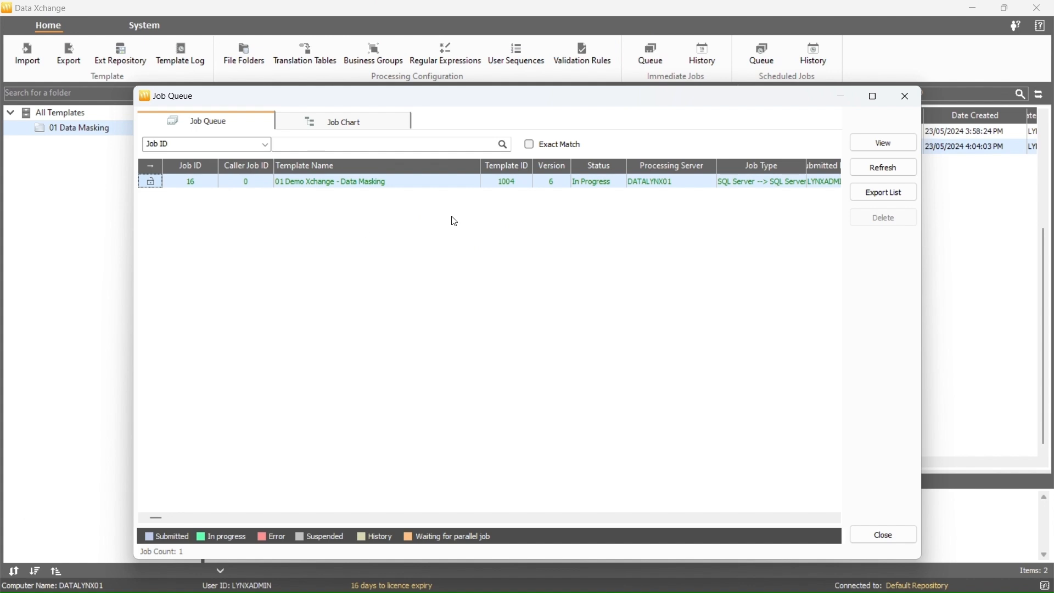
left_click(881, 168)
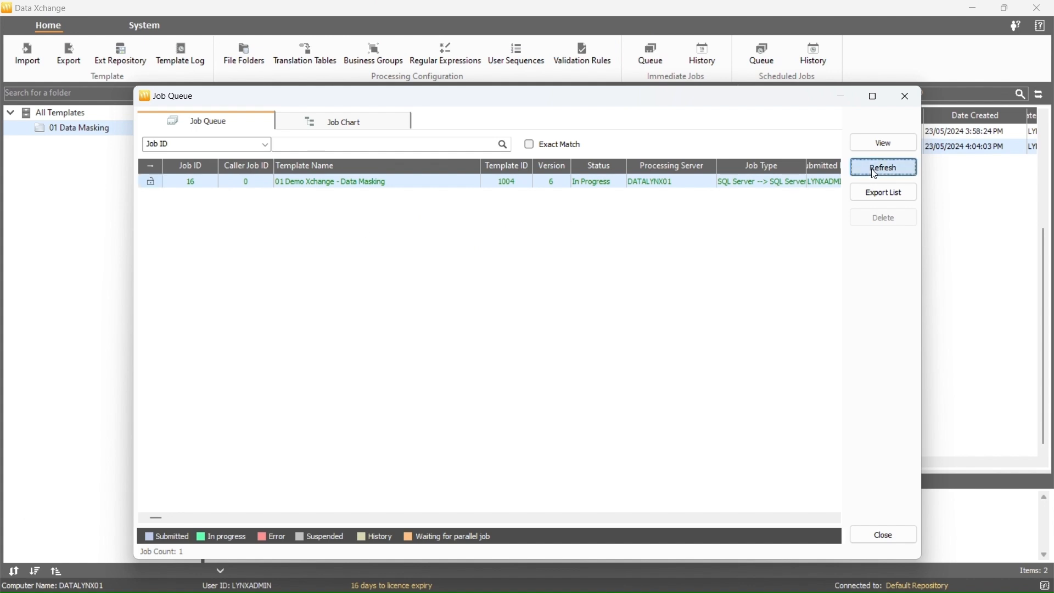
Review the running data masking job's details, then leave the job queue and open the immediate job history in a maximised window
left_click(865, 142)
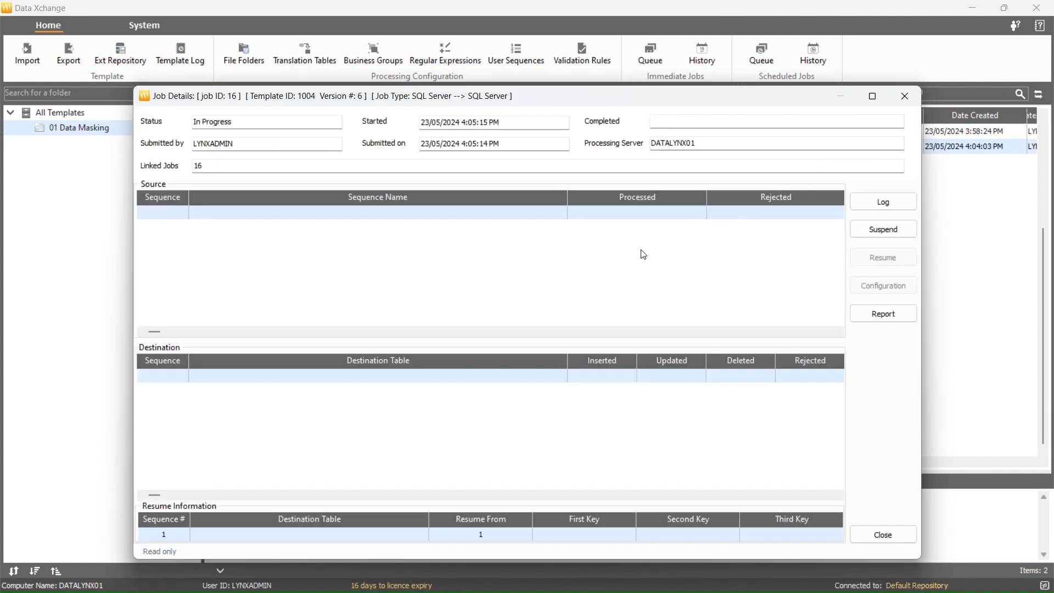
left_click(879, 534)
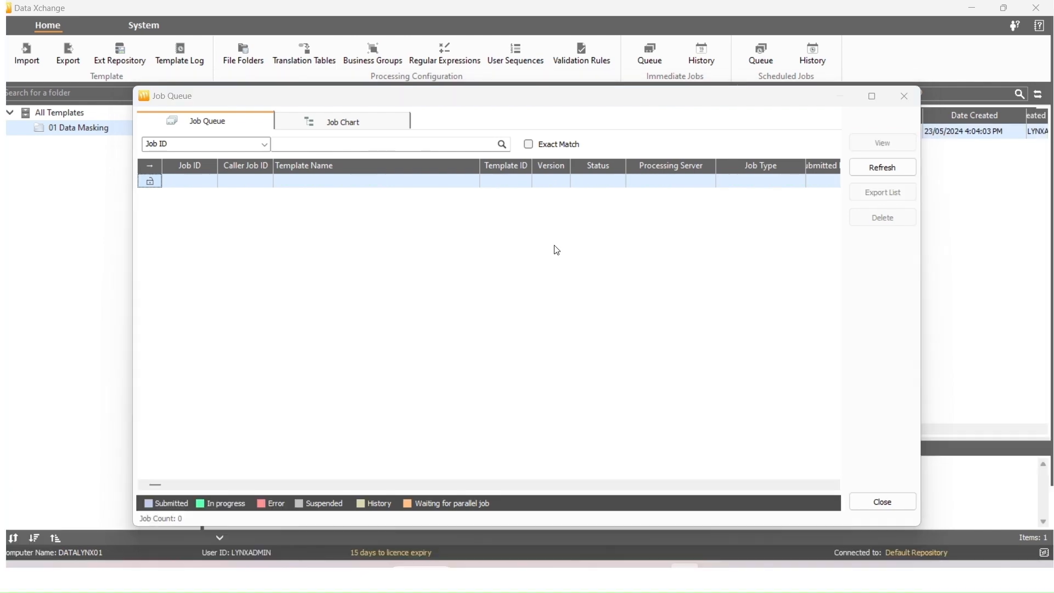
left_click(903, 506)
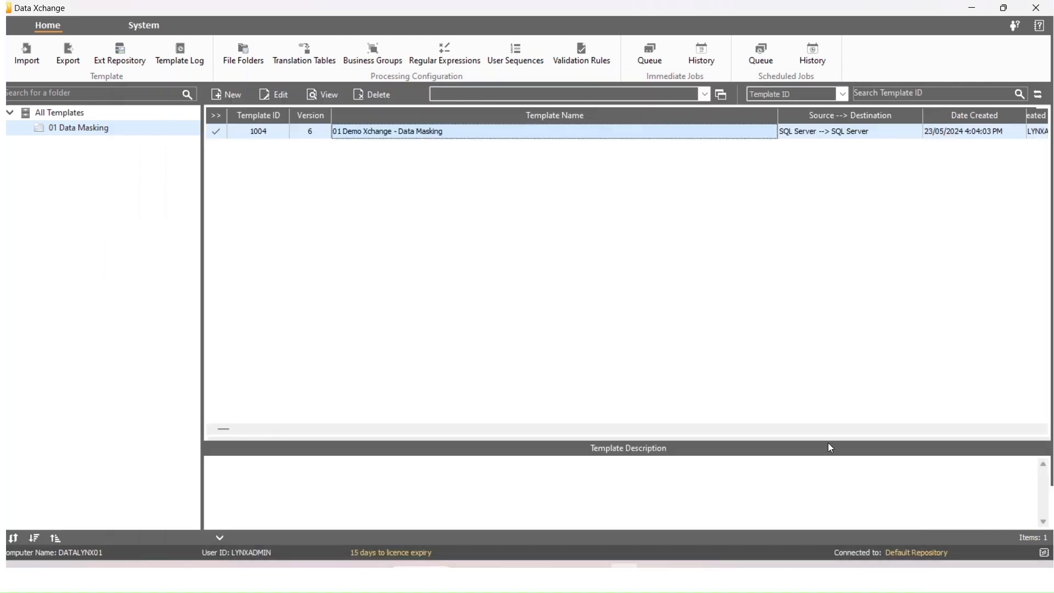
left_click(708, 57)
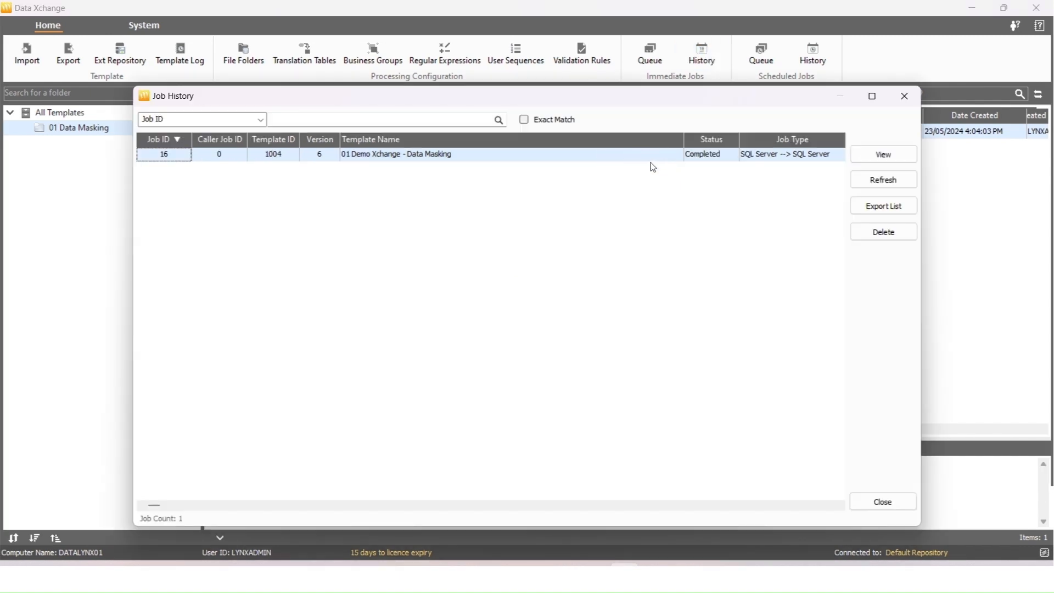
left_click(872, 97)
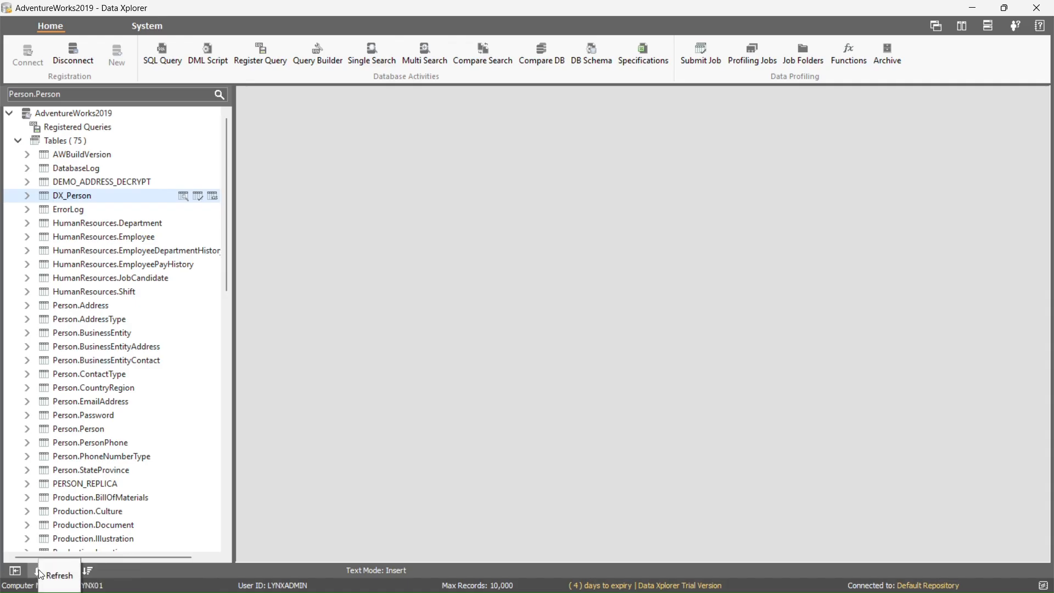
Switch to Data Xplorer, refresh the AdventureWorks2019 database tree and examine the name and rowguid values across the DX_Person table's records
left_click(40, 572)
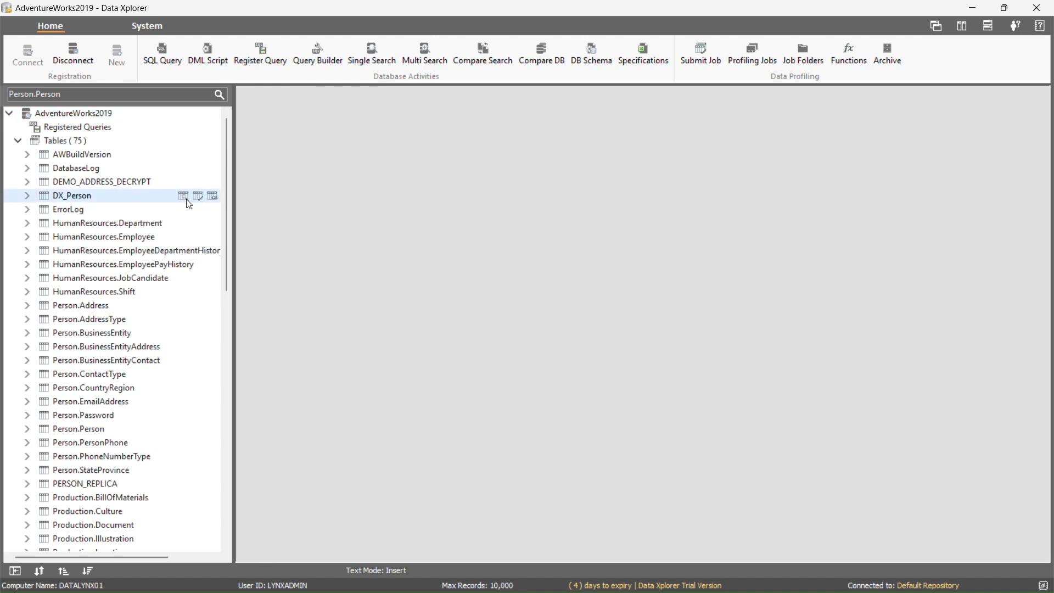
left_click(198, 197)
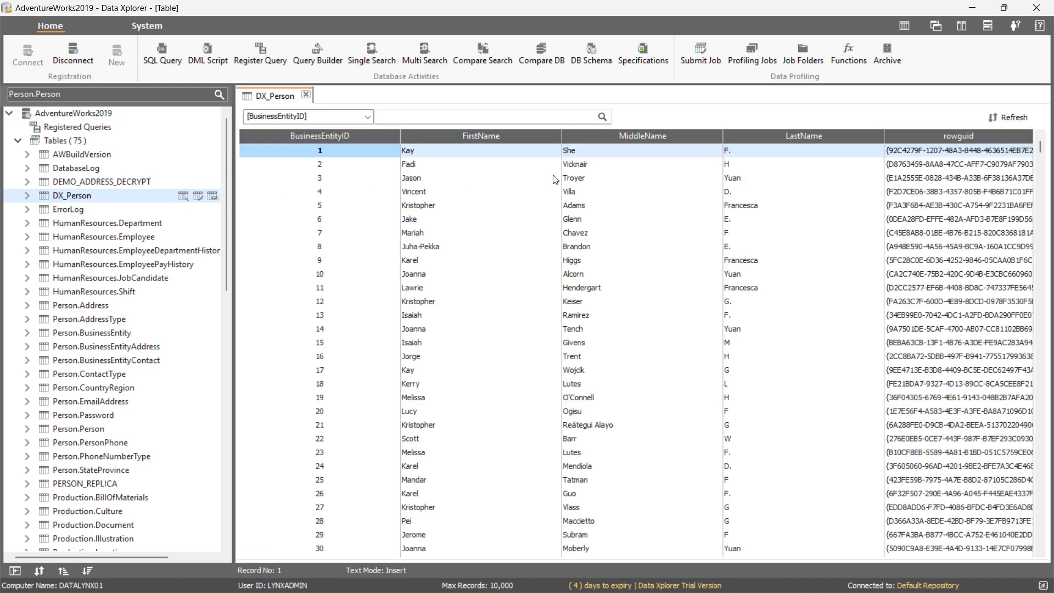
left_click(621, 181)
left_click(624, 231)
key("Down")
key("Down")
key("Down")
key("Down")
key("Down")
key("Down")
key("Down")
key("Down")
key("Down")
key("Down")
key("Down")
key("Down")
key("Down")
key("Down")
key("Down")
key("Down")
key("Down")
key("Down")
key("Down")
key("Down")
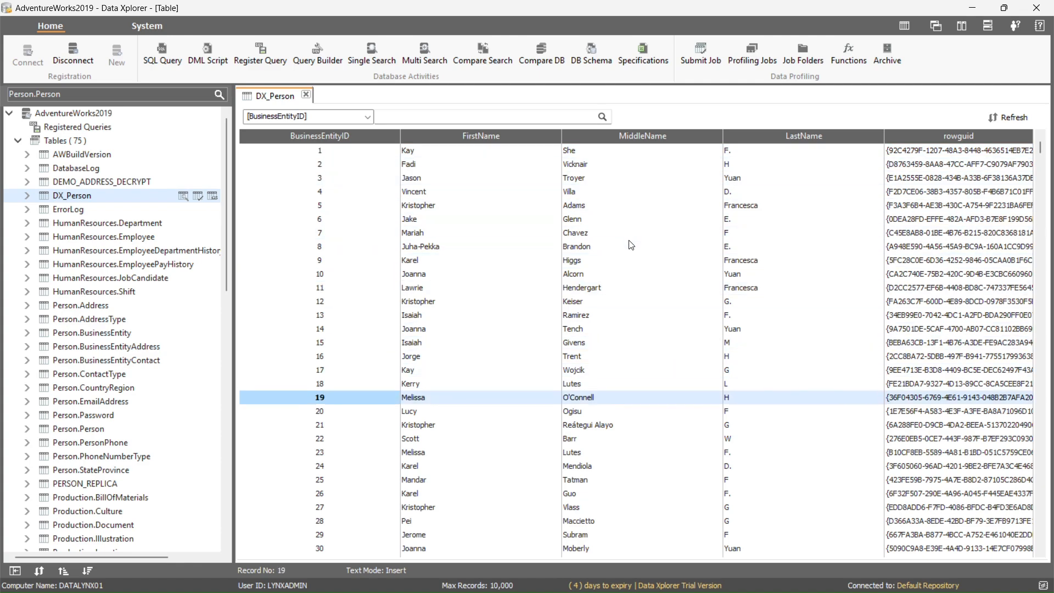